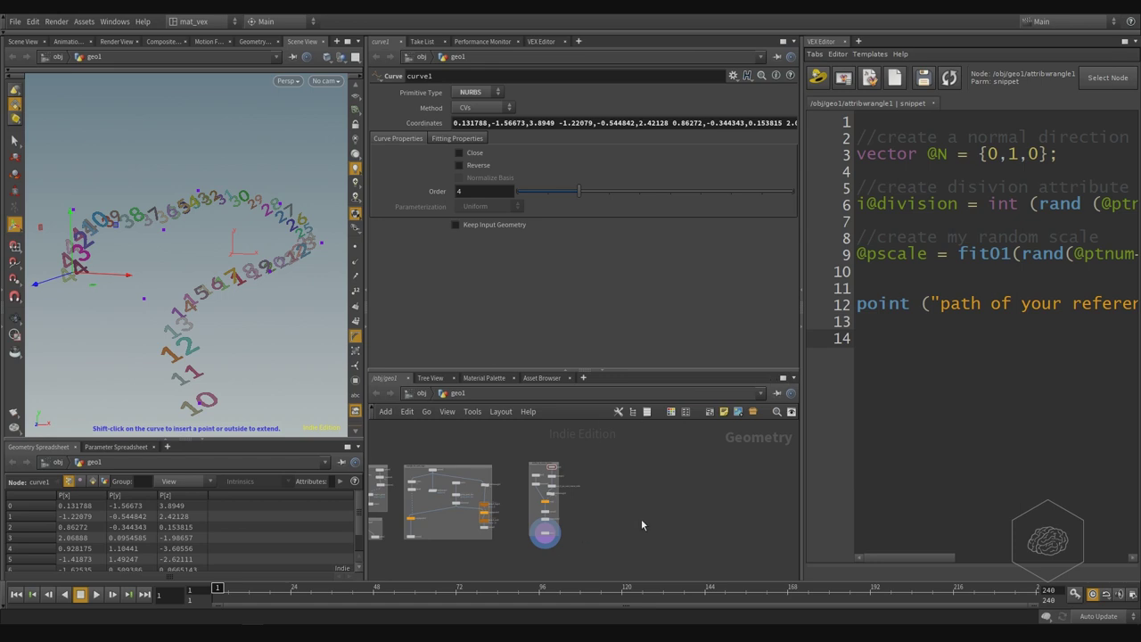
- Pan the existing curve and text nodes off to the side of the network editor
{"action": "middle_click_drag", "start_coordinate": [641, 525], "coordinate": [524, 524]}
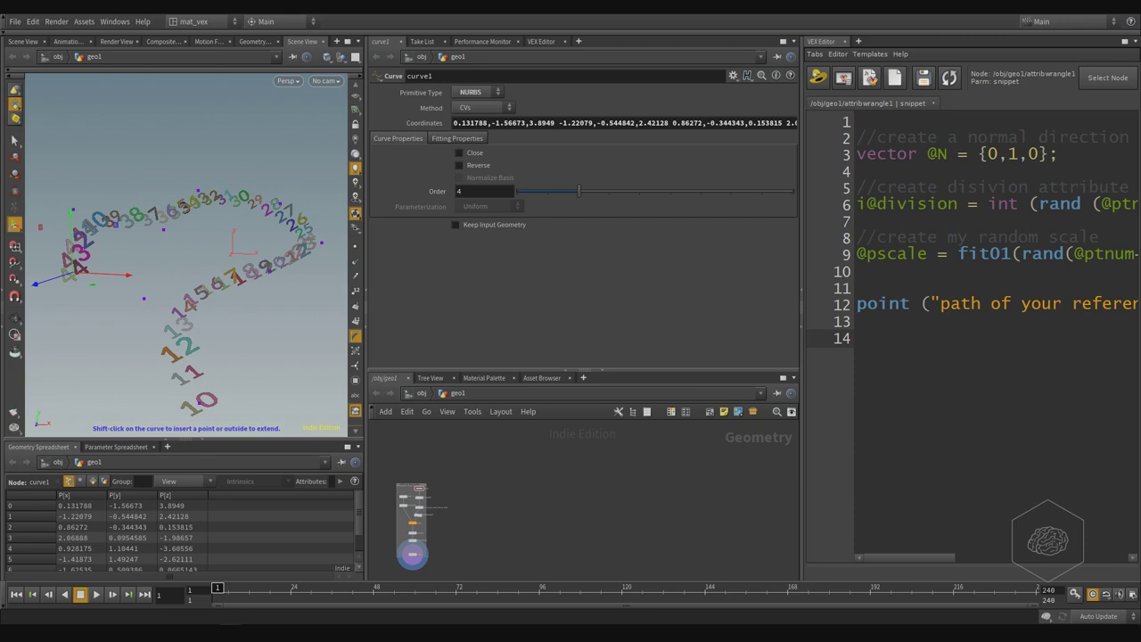
{"action": "middle_click_drag", "start_coordinate": [704, 450], "coordinate": [599, 368]}
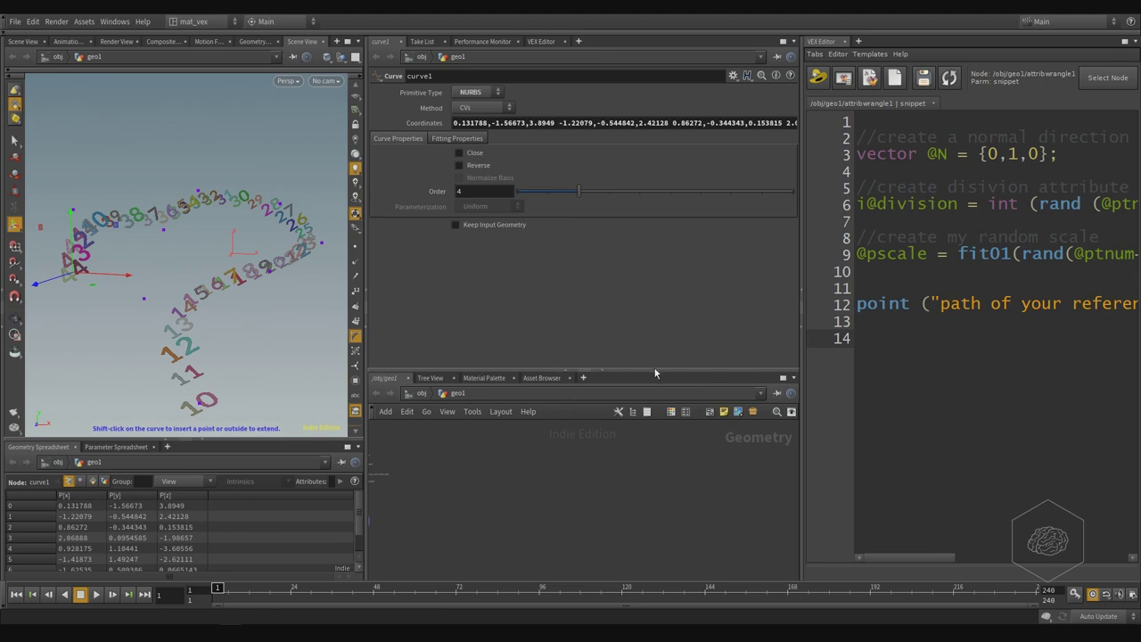
- Enlarge the network pane and place a new tube1 node, then widen the parameter pane
{"action": "left_click_drag", "start_coordinate": [654, 369], "coordinate": [684, 267]}
{"action": "key", "text": "Tab"}
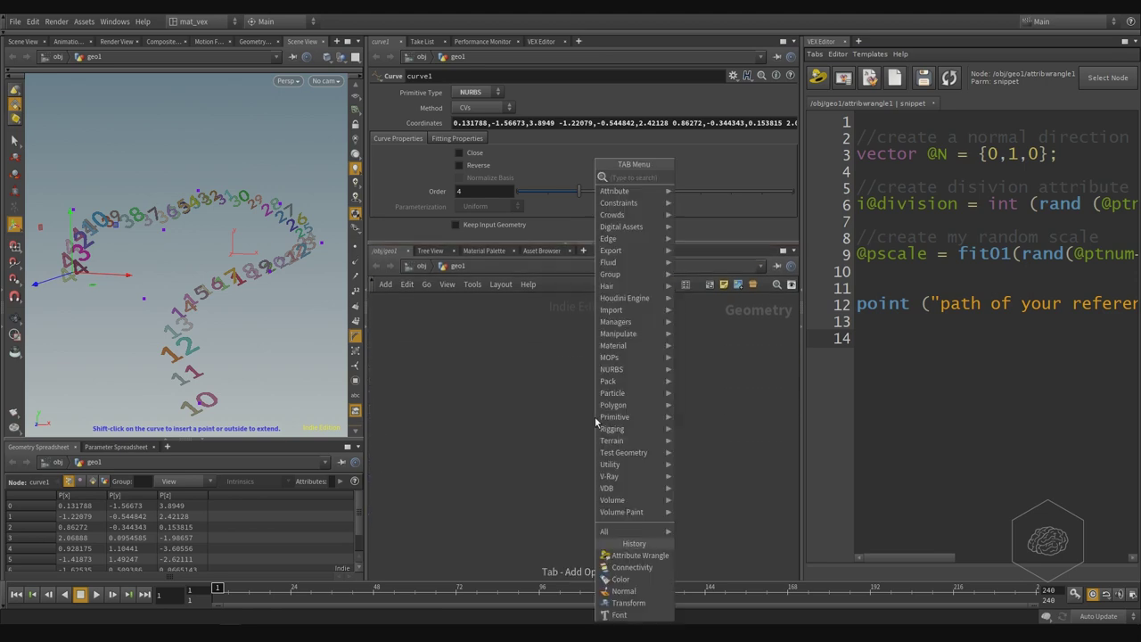
{"action": "type", "text": "attribwrangle"}
{"action": "key", "text": "Return"}
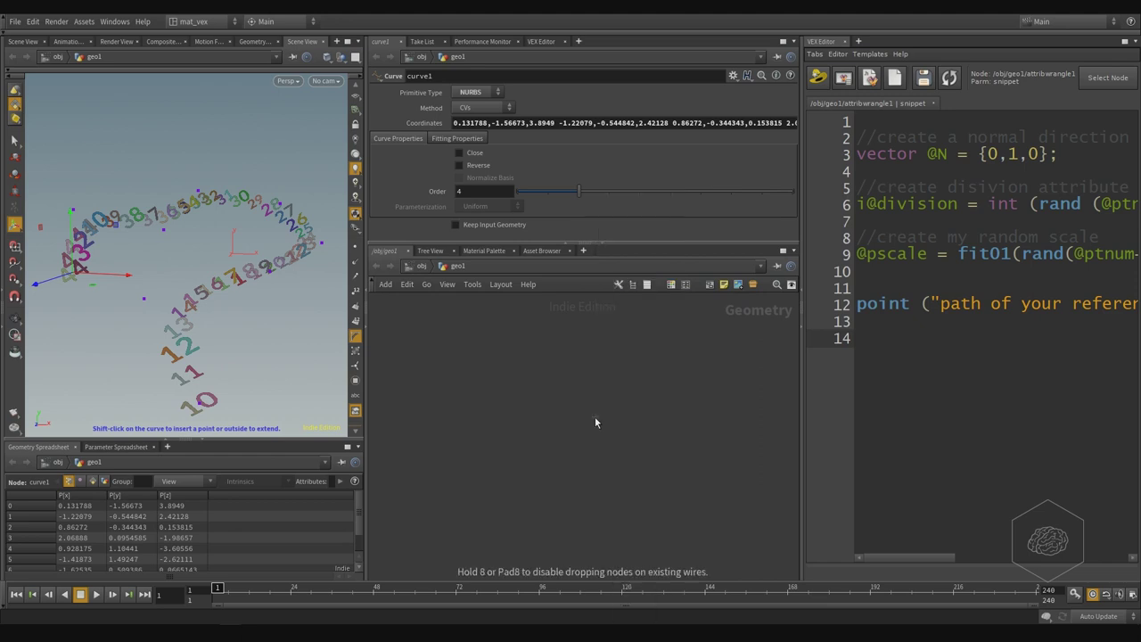
{"action": "left_click", "coordinate": [588, 419]}
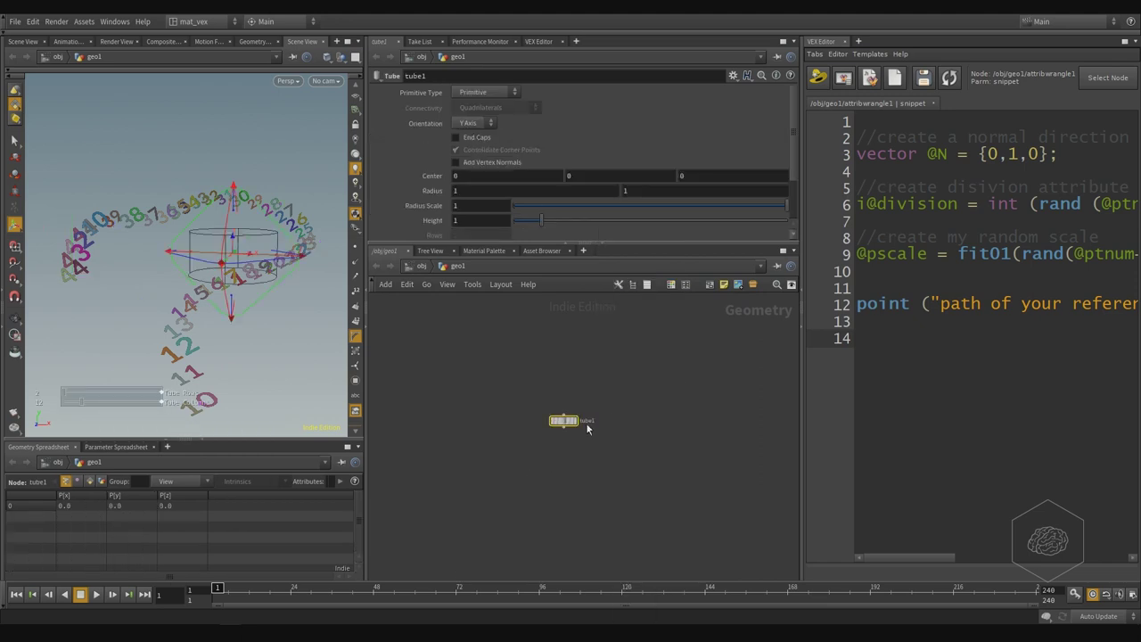
{"action": "left_click_drag", "start_coordinate": [565, 419], "coordinate": [464, 371]}
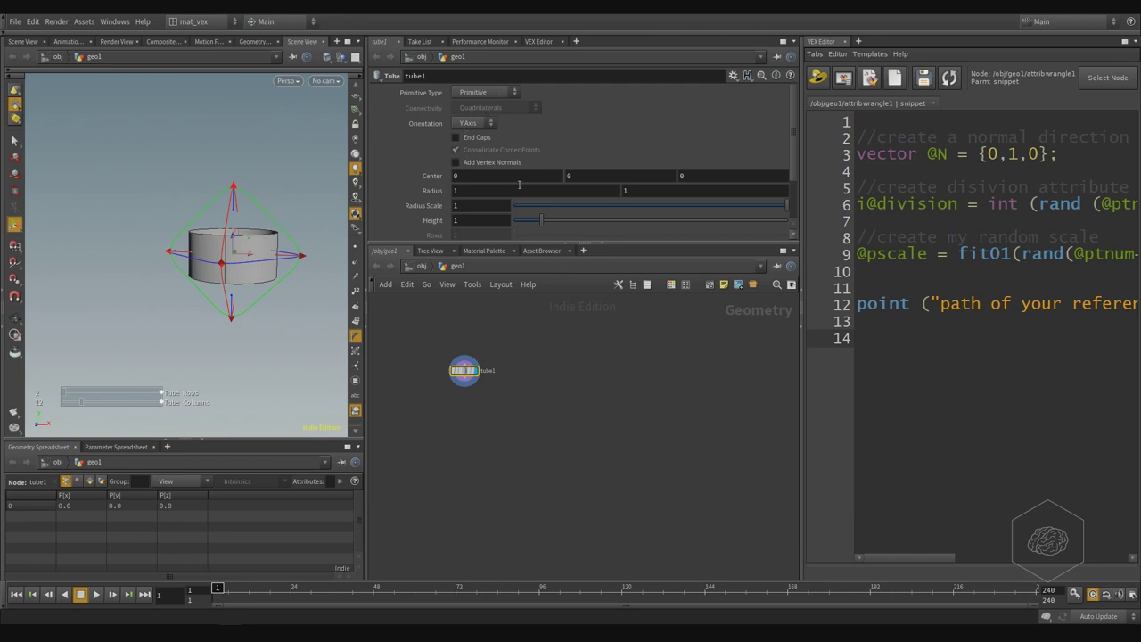
{"action": "left_click_drag", "start_coordinate": [555, 243], "coordinate": [764, 276]}
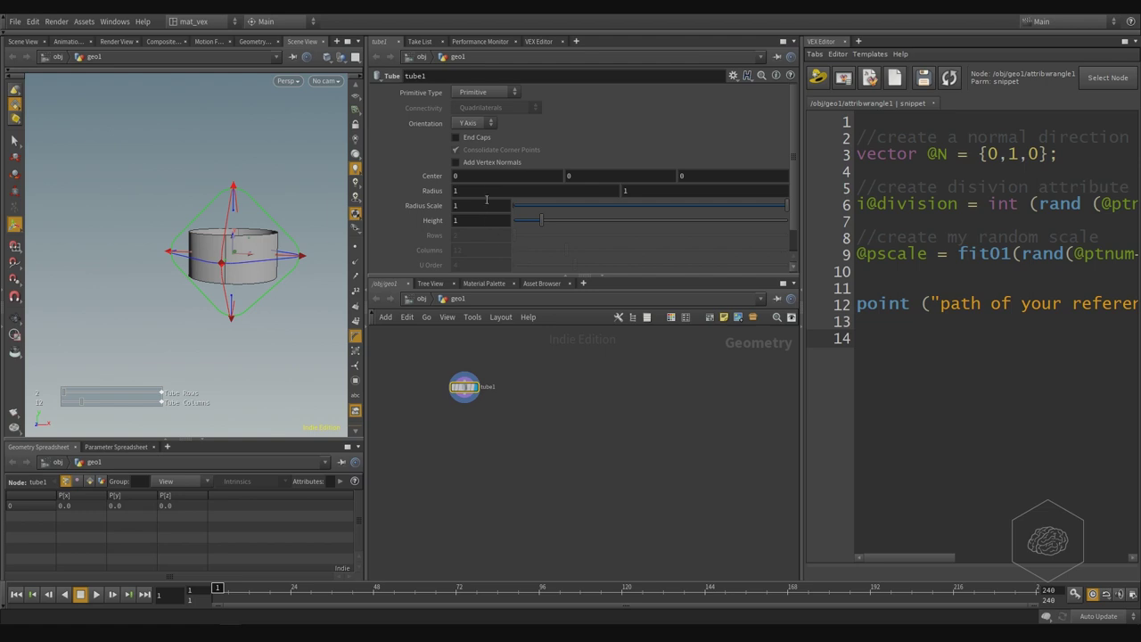
- Make the tube a cone with first radius 0 and Center Y set to ch("height")/2
{"action": "left_click", "coordinate": [591, 191]}
{"action": "type", "text": "0"}
{"action": "key", "text": "Return"}
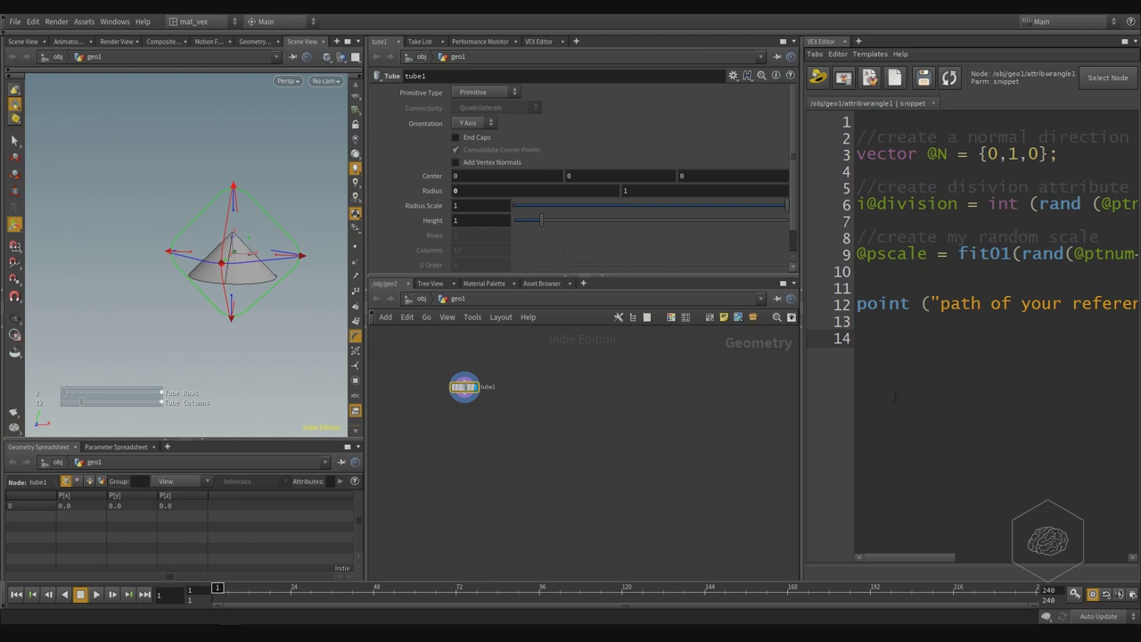
{"action": "left_click", "coordinate": [466, 220]}
{"action": "left_click_drag", "start_coordinate": [456, 221], "coordinate": [586, 186]}
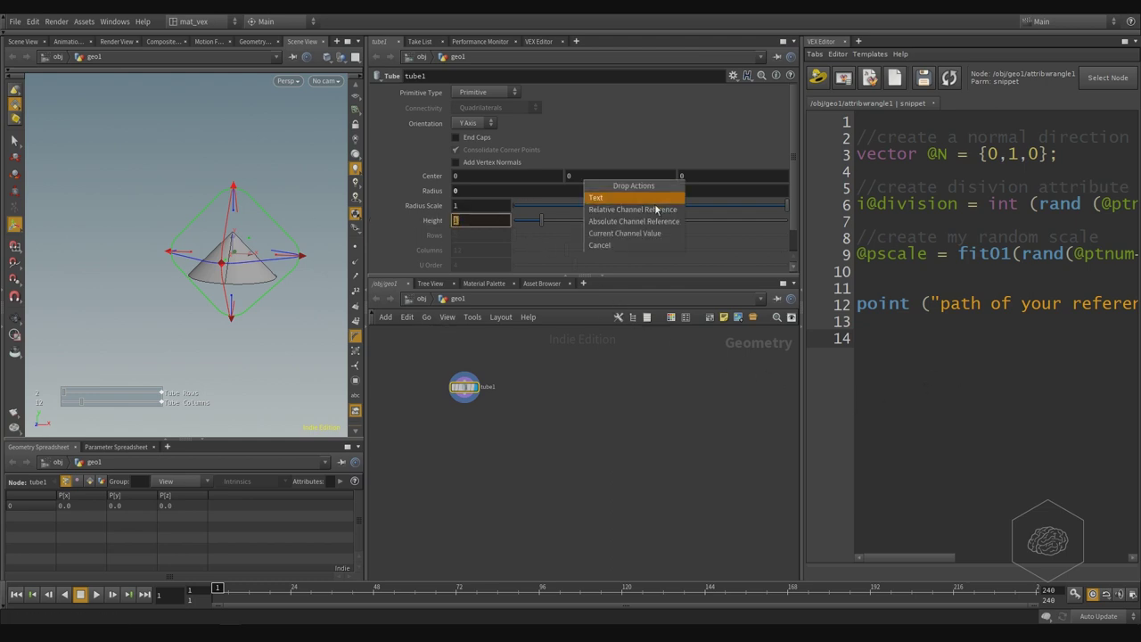
{"action": "left_click", "coordinate": [657, 210]}
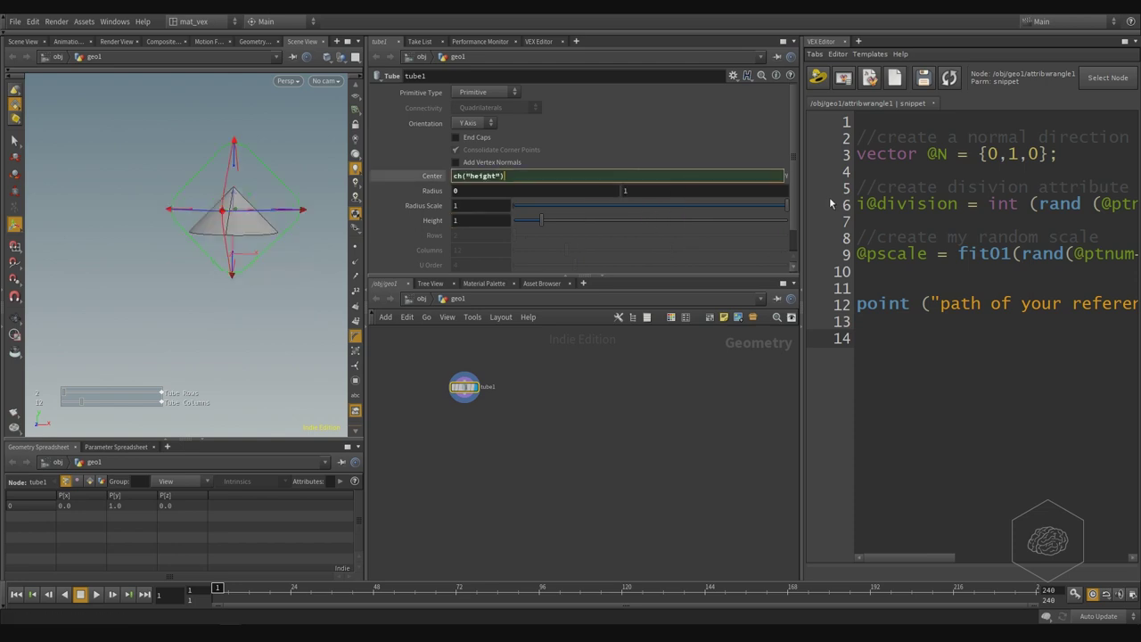
{"action": "type", "text": "/"}
{"action": "key", "text": "Return"}
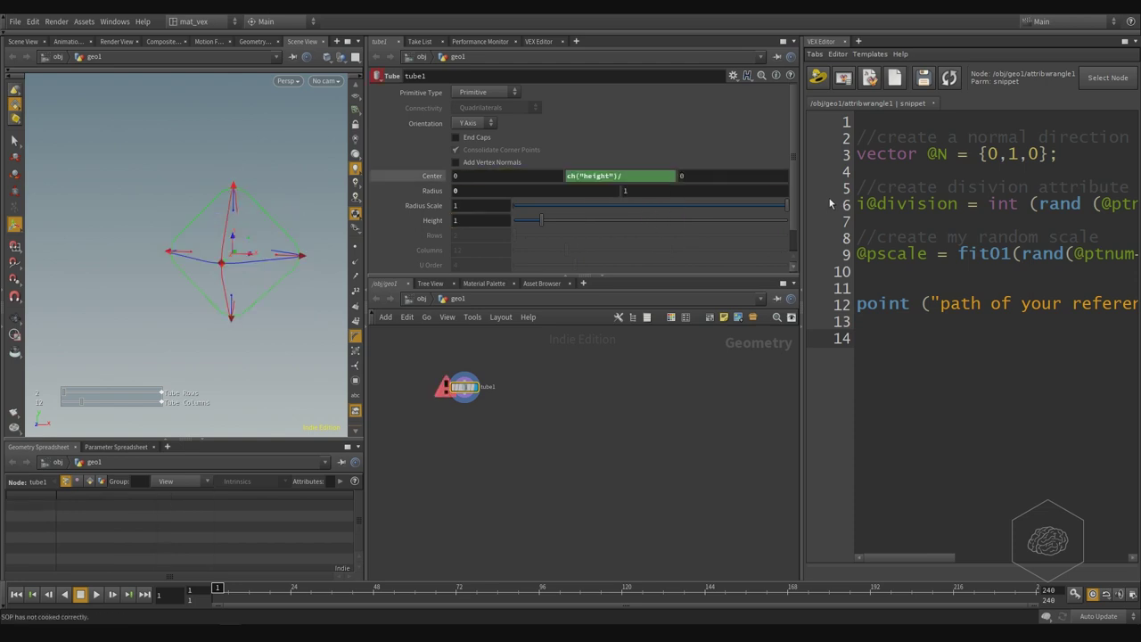
{"action": "left_click", "coordinate": [642, 176]}
{"action": "type", "text": "2"}
{"action": "key", "text": "Return"}
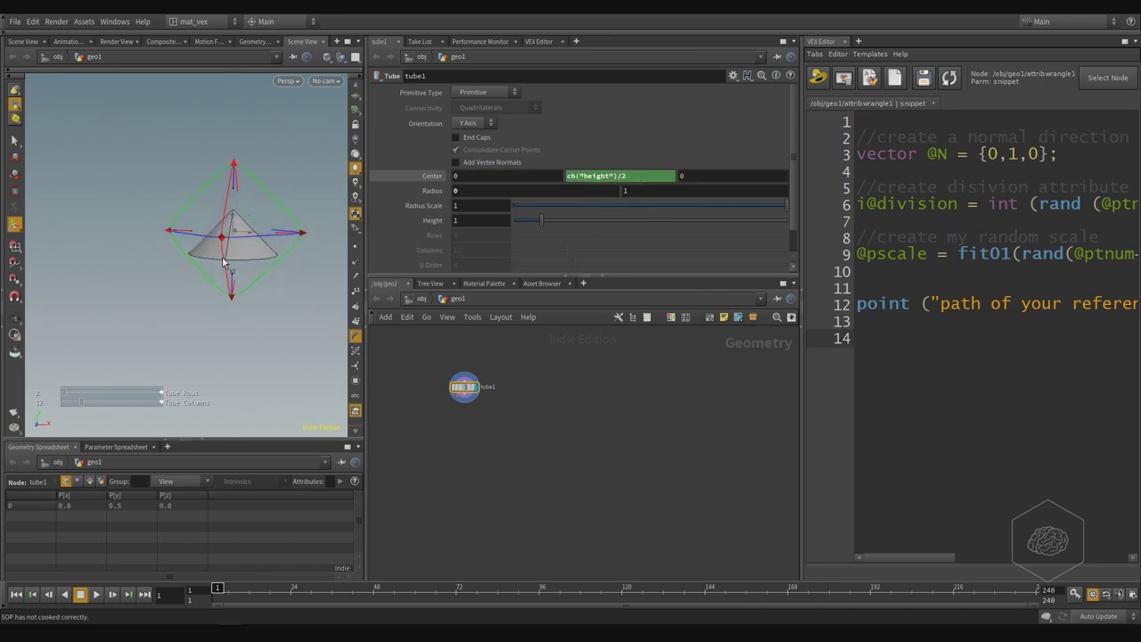
- Set the cone's height to 3 and view it from above
{"action": "left_click", "coordinate": [495, 221]}
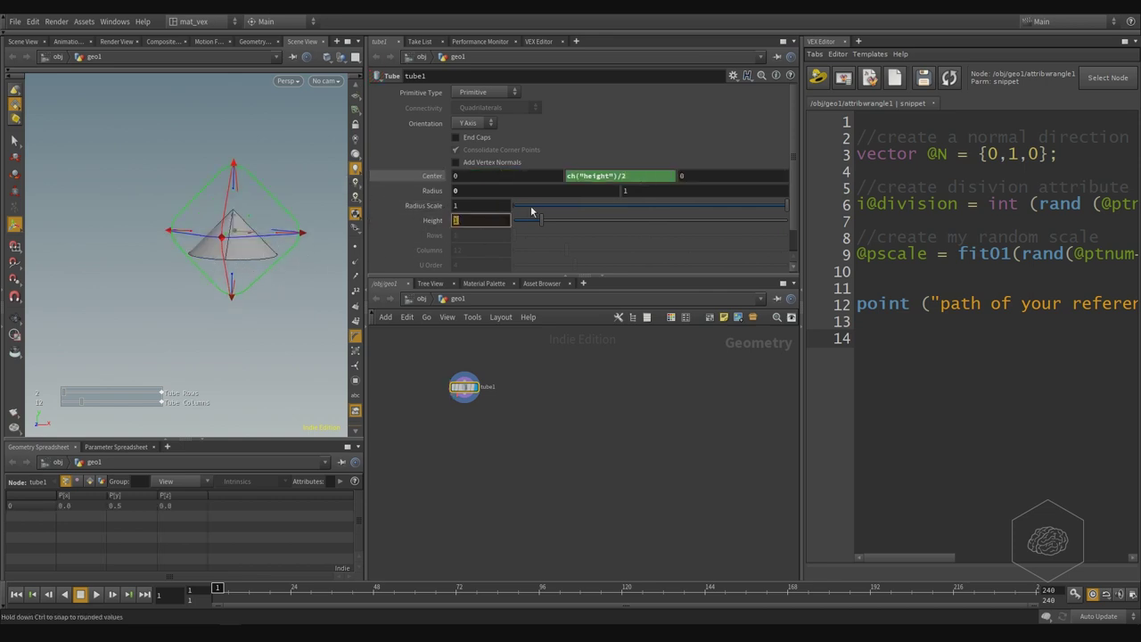
{"action": "type", "text": "3"}
{"action": "key", "text": "Return"}
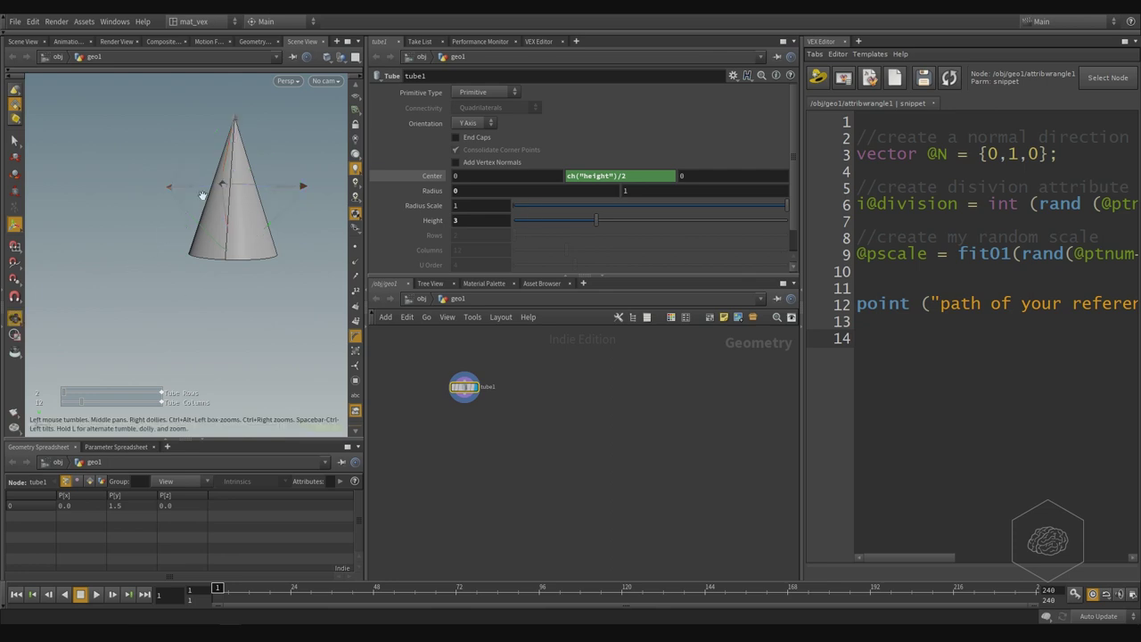
{"action": "left_click_drag", "start_coordinate": [218, 218], "coordinate": [268, 323]}
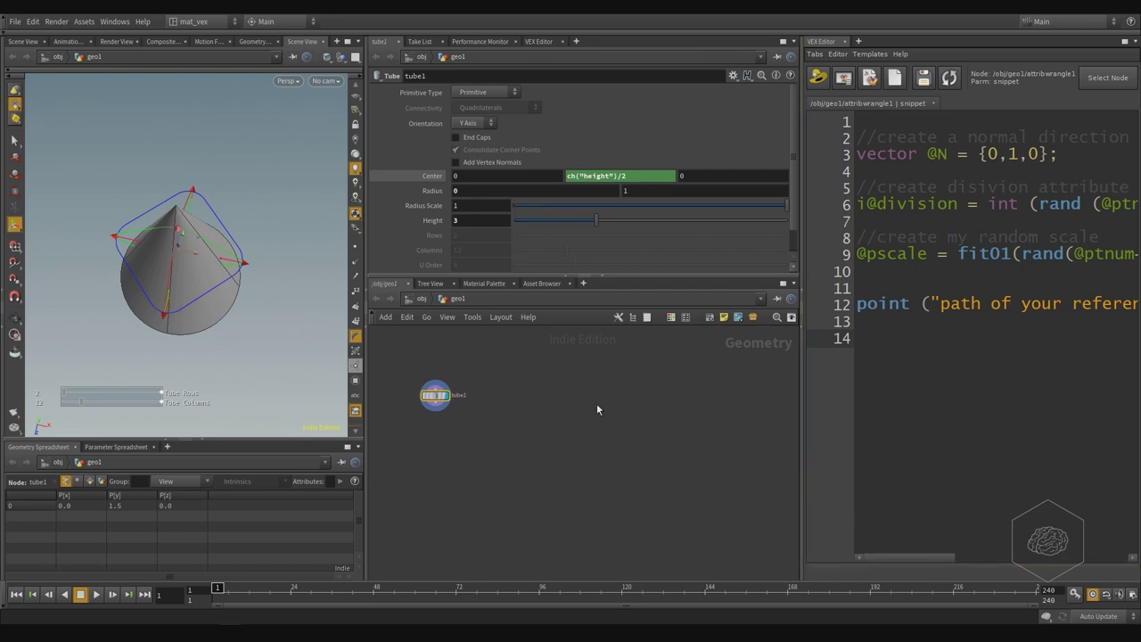
- Add a grid1 node sized 25 by 25 and tidy the network layout
{"action": "key", "text": "Tab"}
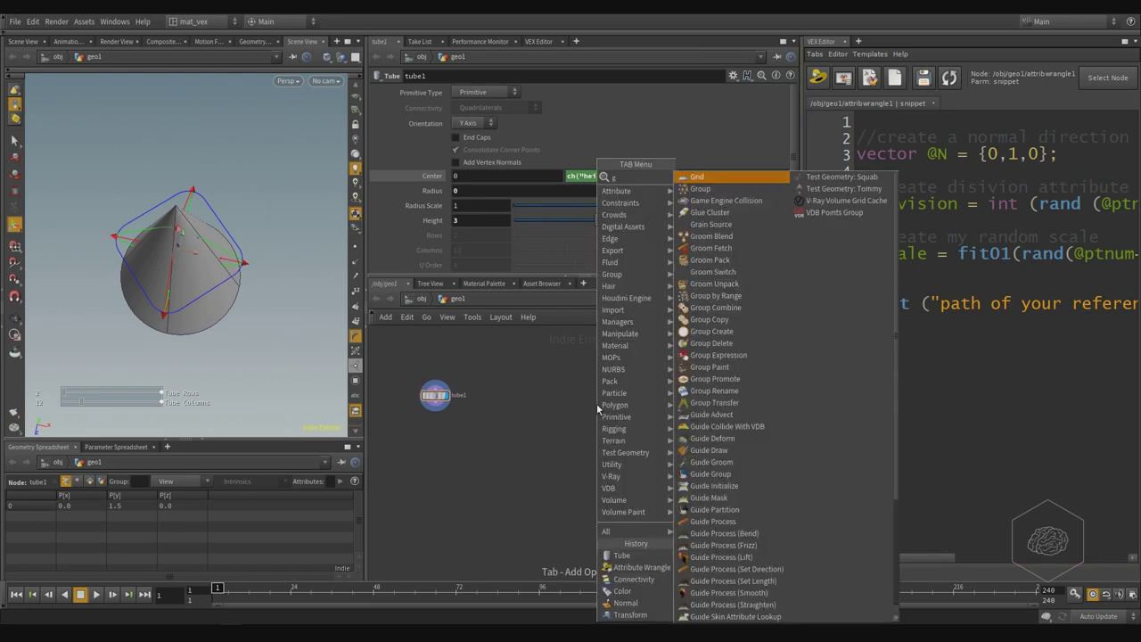
{"action": "key", "text": "Return"}
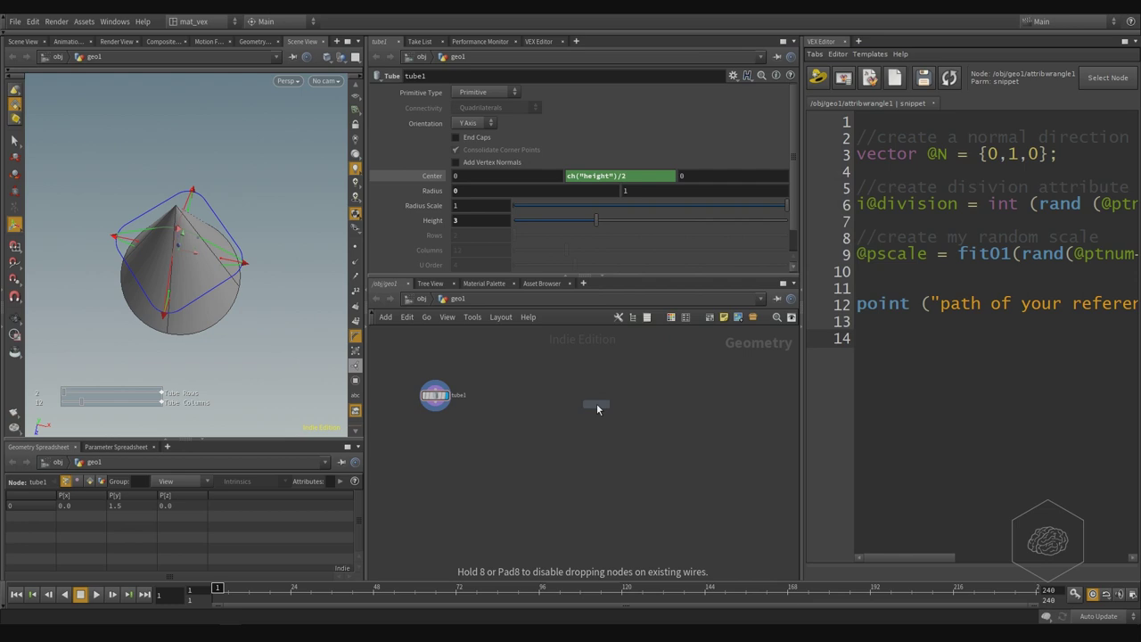
{"action": "left_click", "coordinate": [596, 403]}
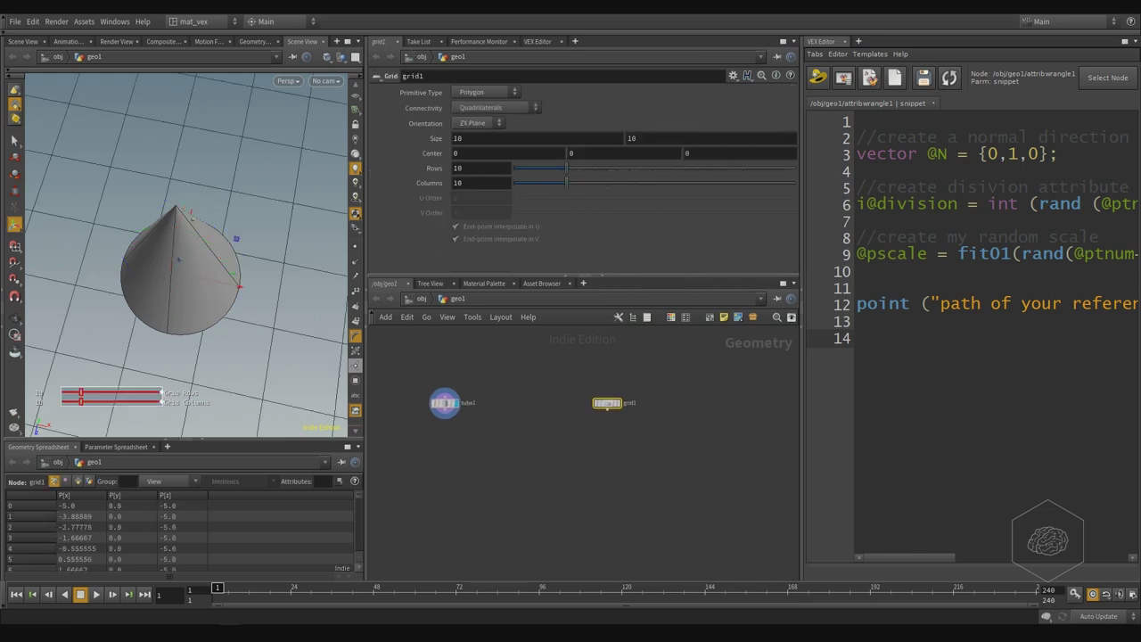
{"action": "left_click", "coordinate": [538, 139]}
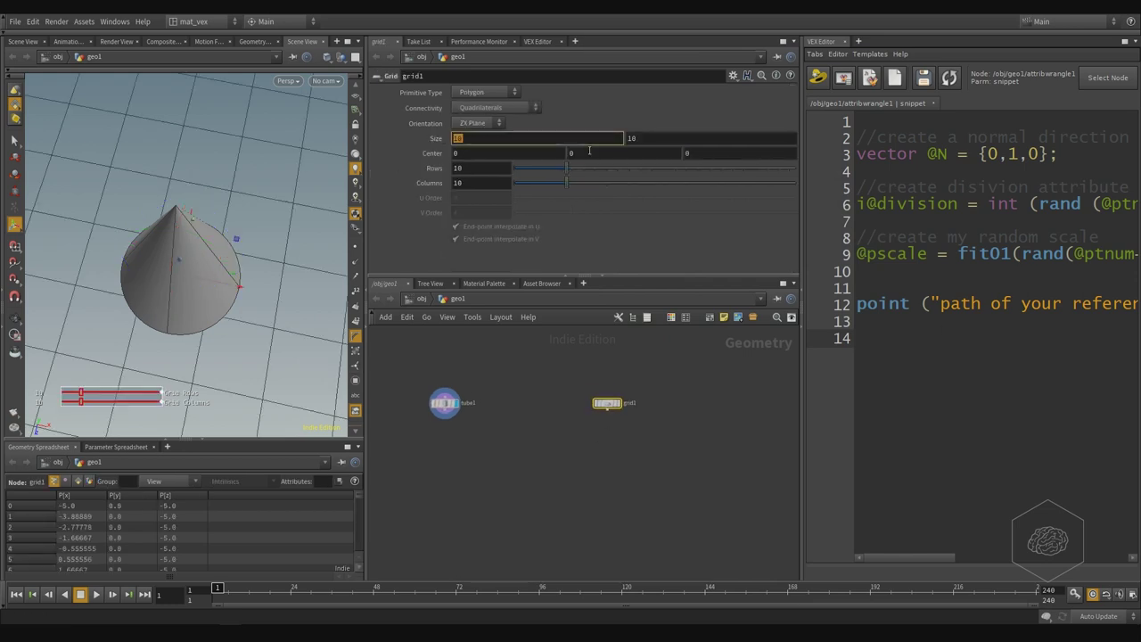
{"action": "type", "text": "25"}
{"action": "key", "text": "Tab"}
{"action": "type", "text": "25"}
{"action": "key", "text": "Return"}
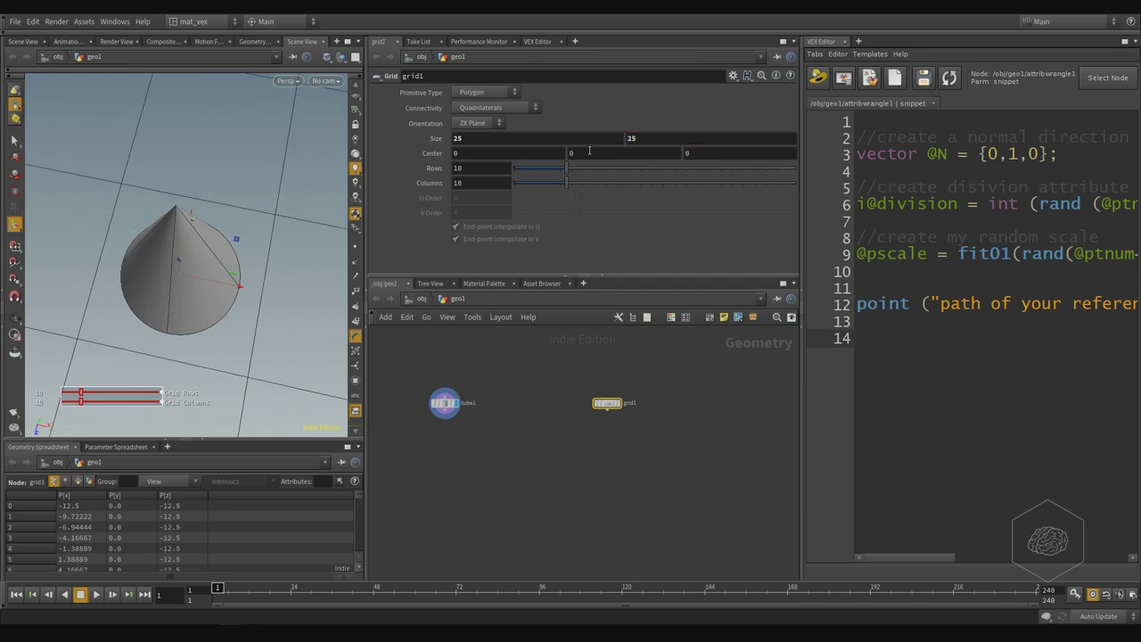
{"action": "left_click", "coordinate": [473, 168]}
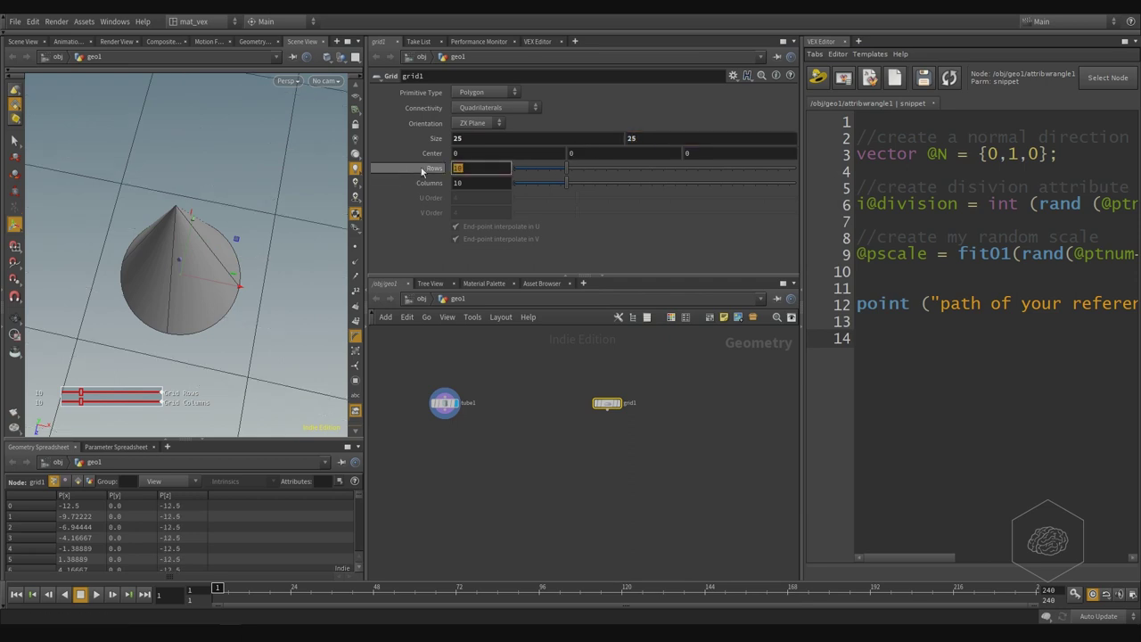
{"action": "left_click", "coordinate": [700, 493]}
{"action": "key", "text": "l"}
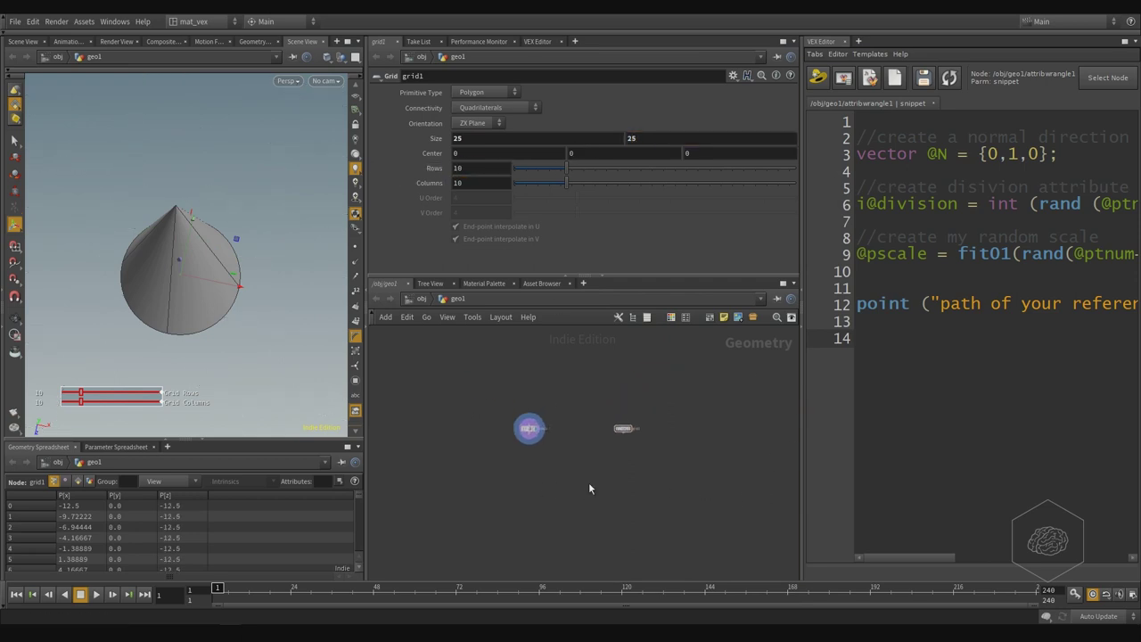
- Wire grid1 into a new Mountain node and raise its noise height to 7.65
{"action": "key", "text": "Tab"}
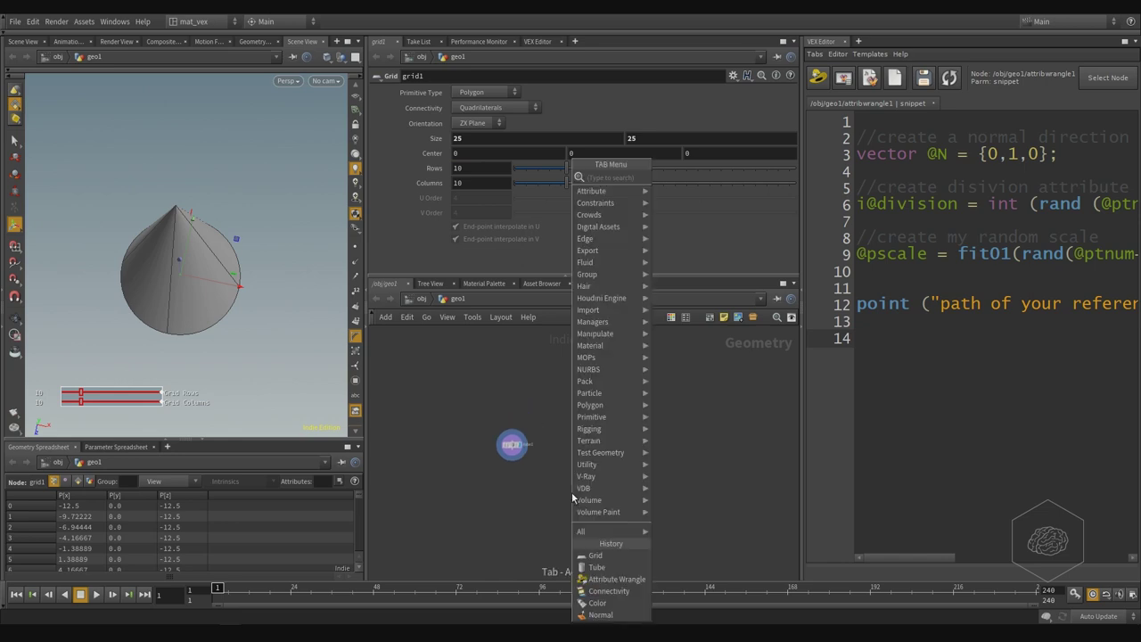
{"action": "type", "text": "copy"}
{"action": "key", "text": "Return"}
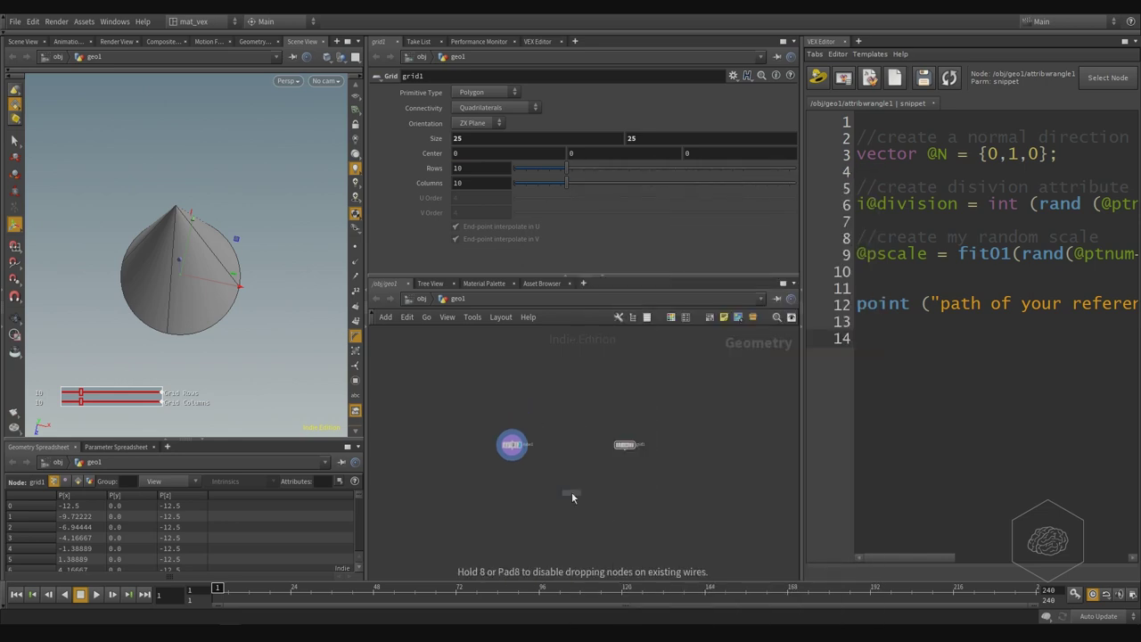
{"action": "left_click", "coordinate": [612, 491]}
{"action": "left_click", "coordinate": [634, 417]}
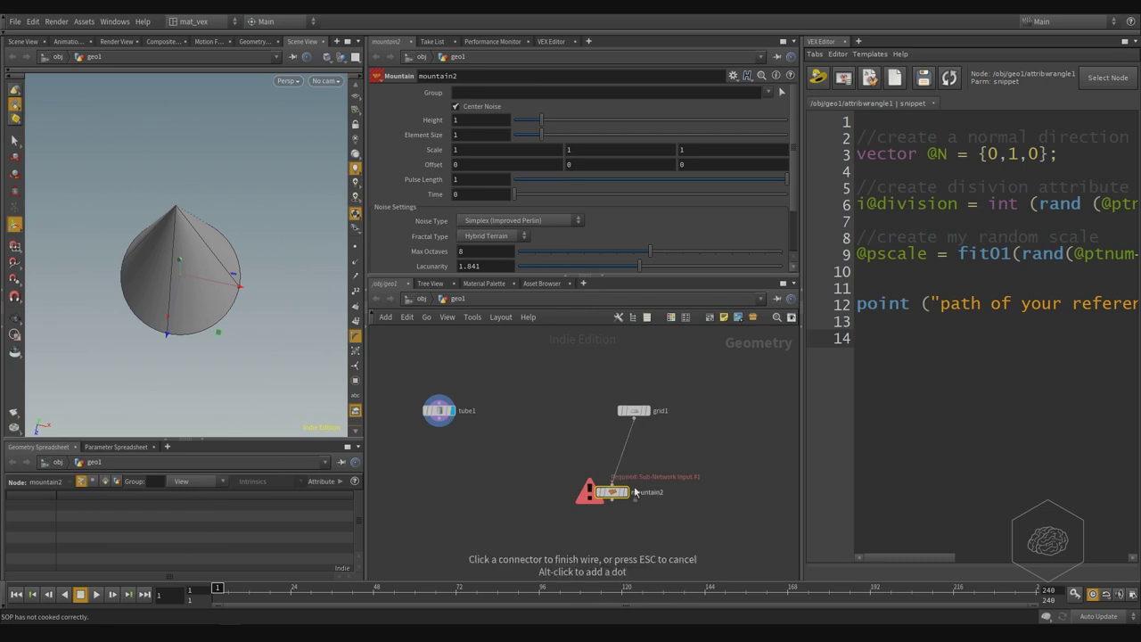
{"action": "left_click", "coordinate": [634, 494]}
{"action": "left_click_drag", "start_coordinate": [634, 491], "coordinate": [642, 473]}
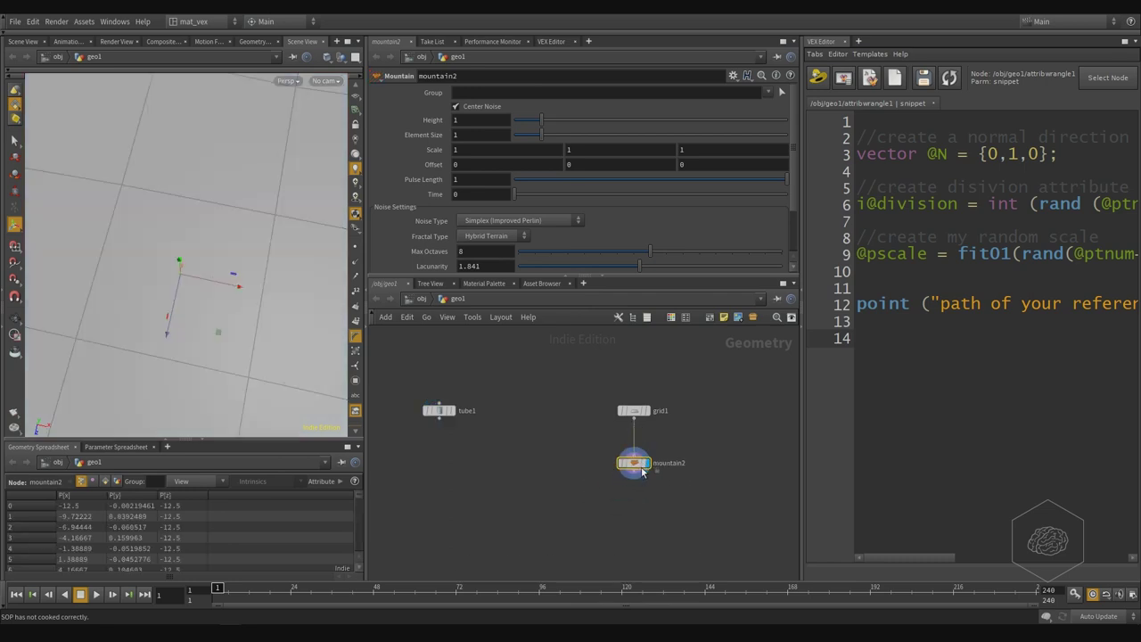
{"action": "left_click_drag", "start_coordinate": [546, 122], "coordinate": [722, 119]}
{"action": "left_click_drag", "start_coordinate": [240, 279], "coordinate": [205, 304]}
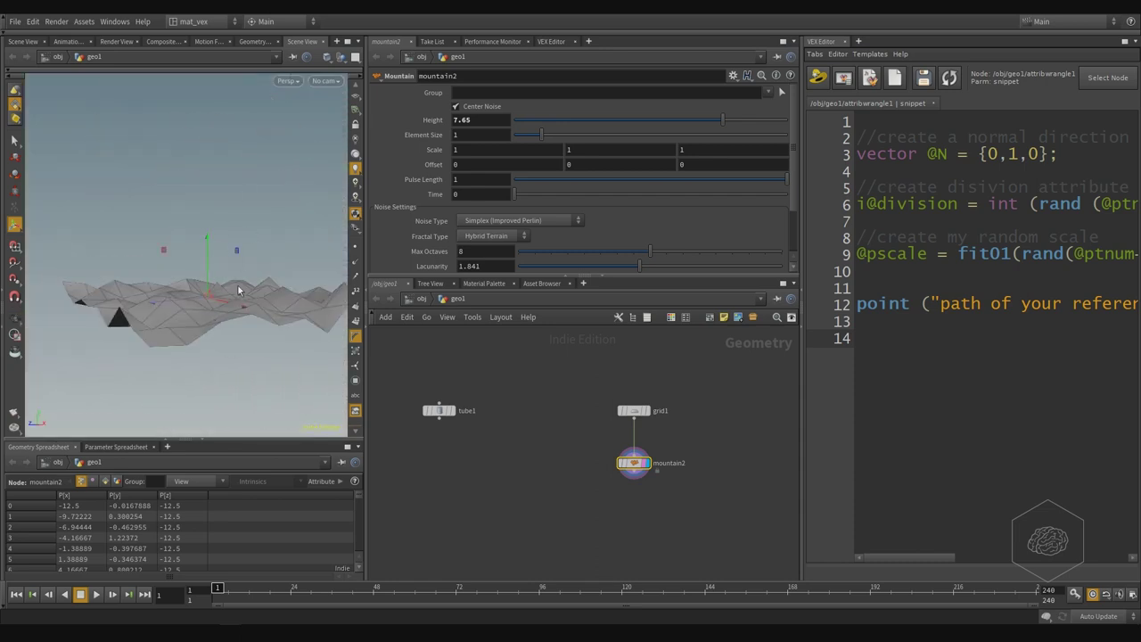
{"action": "middle_click_drag", "start_coordinate": [471, 391], "coordinate": [487, 393]}
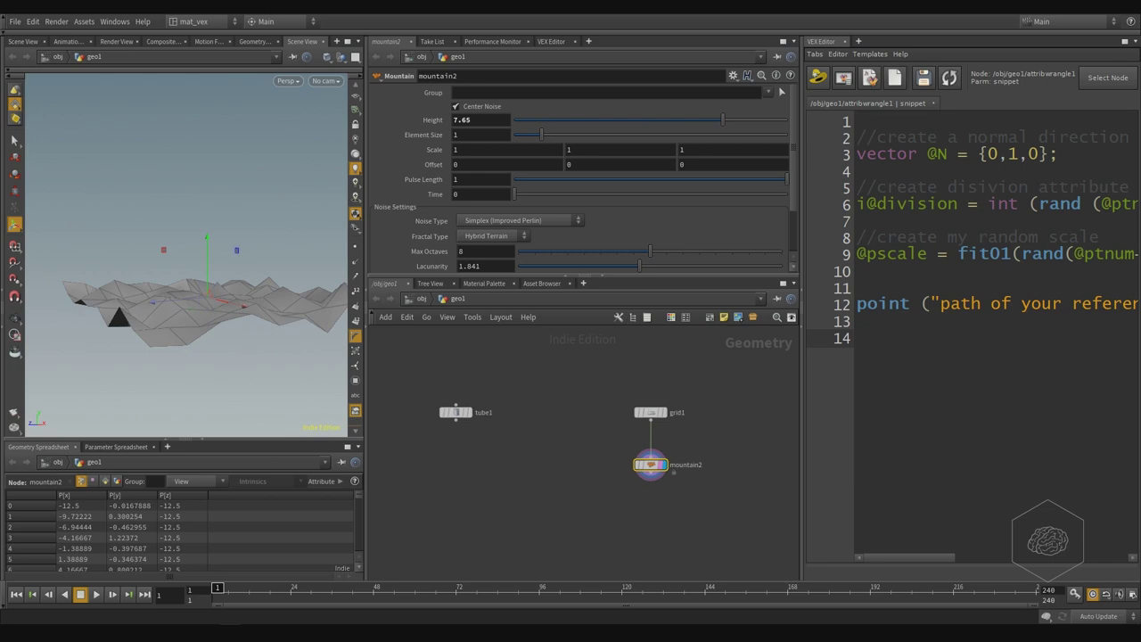
- Add copytopoints3 with tube1 as geometry and mountain2 as target points, and display it
{"action": "key", "text": "Tab"}
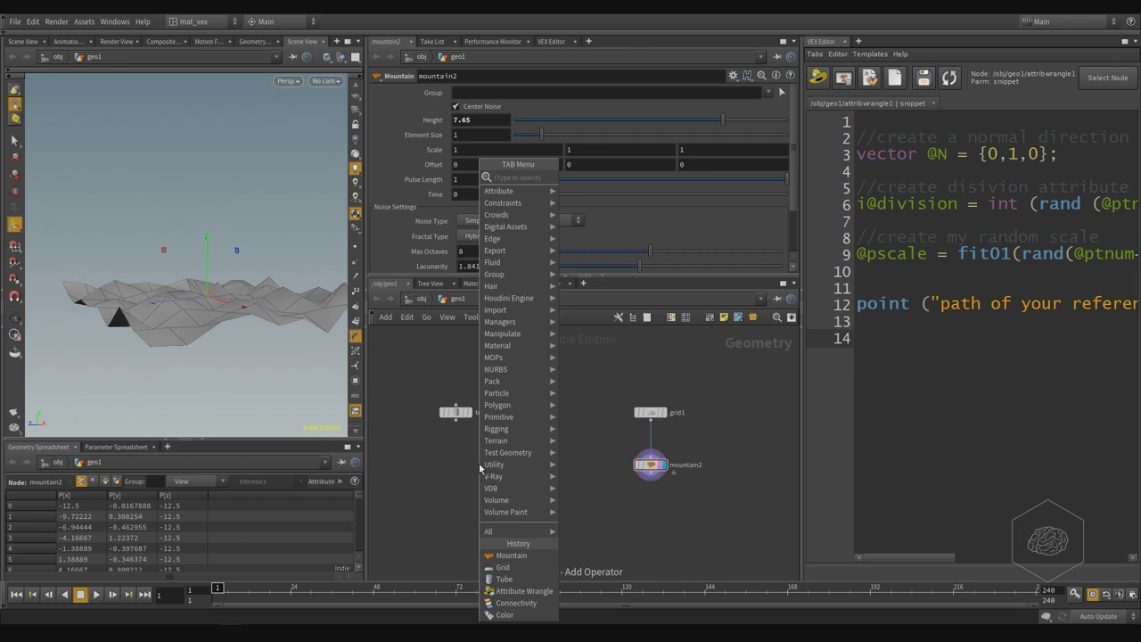
{"action": "type", "text": "copy"}
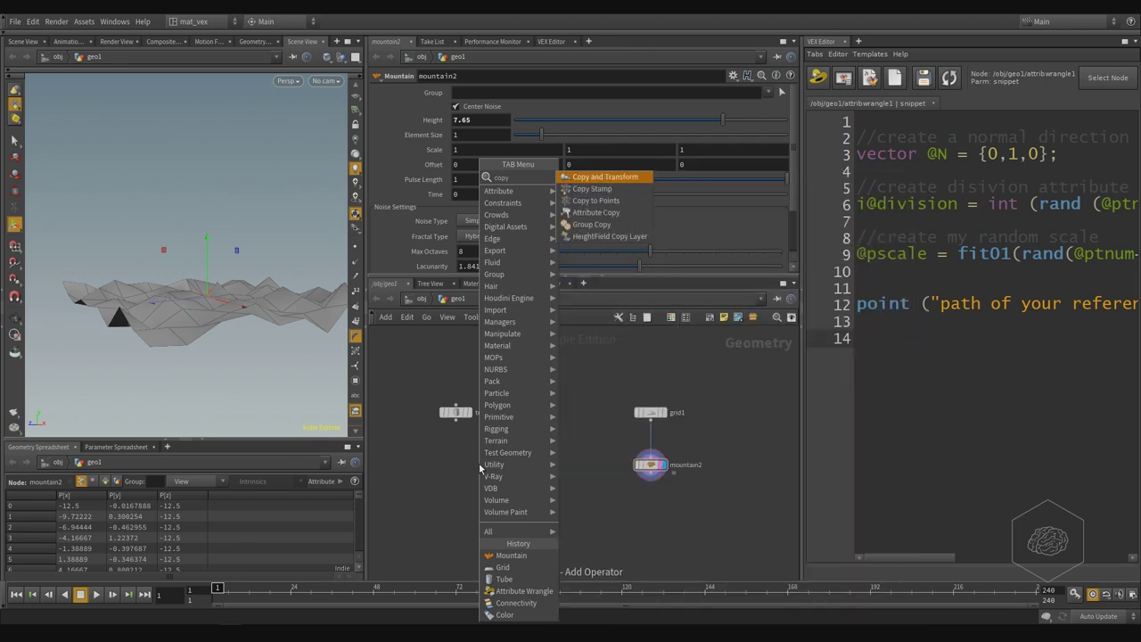
{"action": "type", "text": "to poi"}
{"action": "key", "text": "Return"}
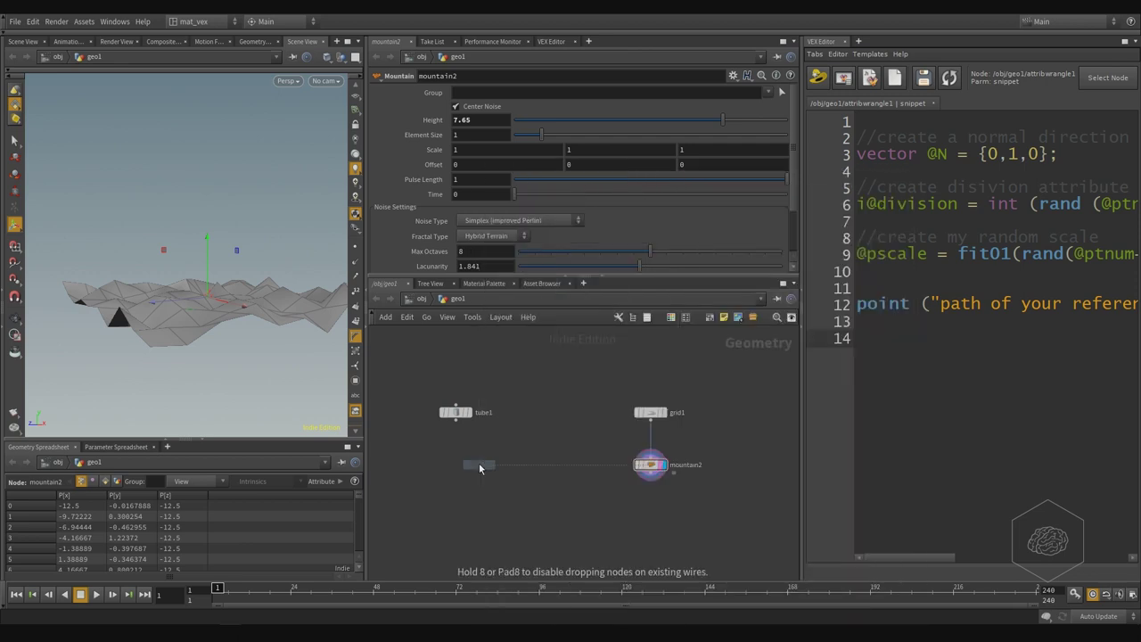
{"action": "left_click", "coordinate": [533, 539]}
{"action": "left_click", "coordinate": [457, 419]}
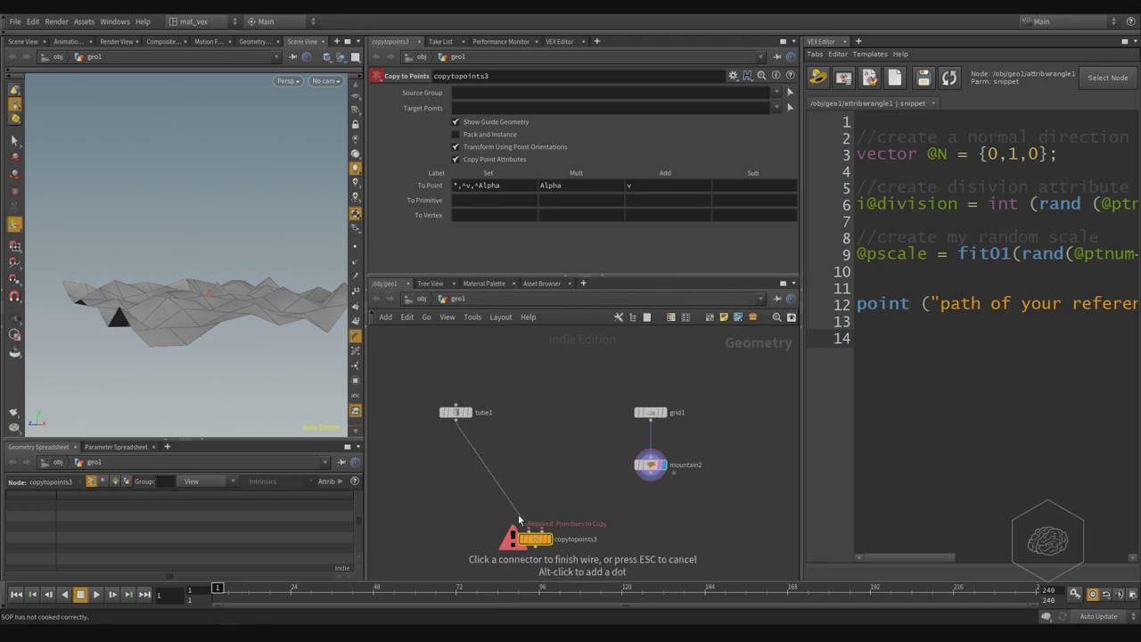
{"action": "left_click", "coordinate": [546, 535]}
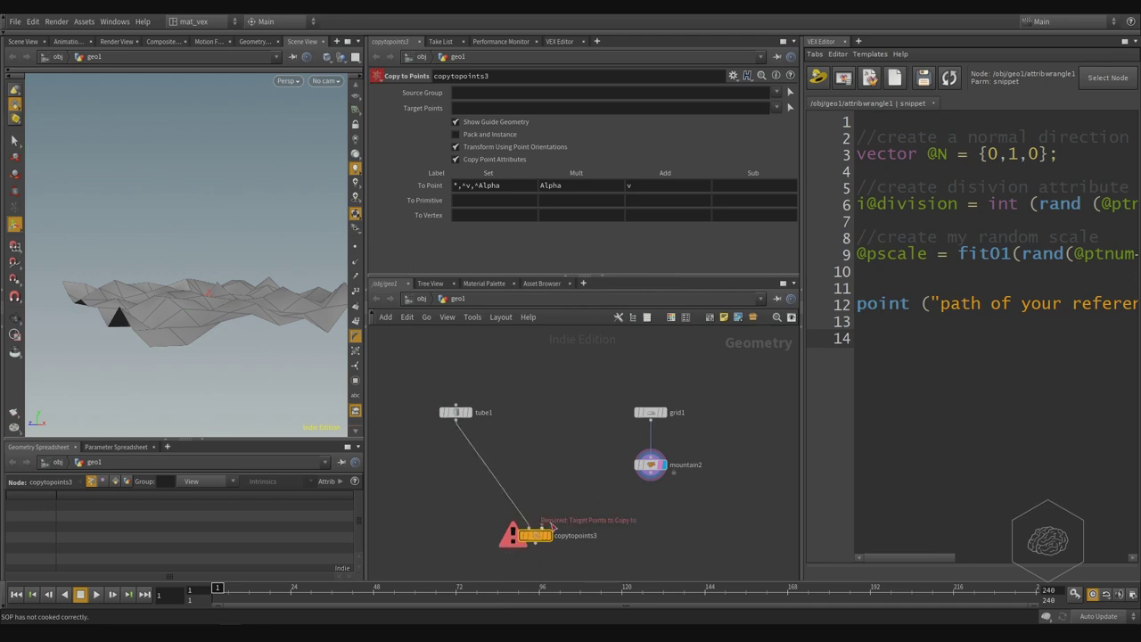
{"action": "left_click", "coordinate": [651, 478]}
{"action": "left_click", "coordinate": [542, 527]}
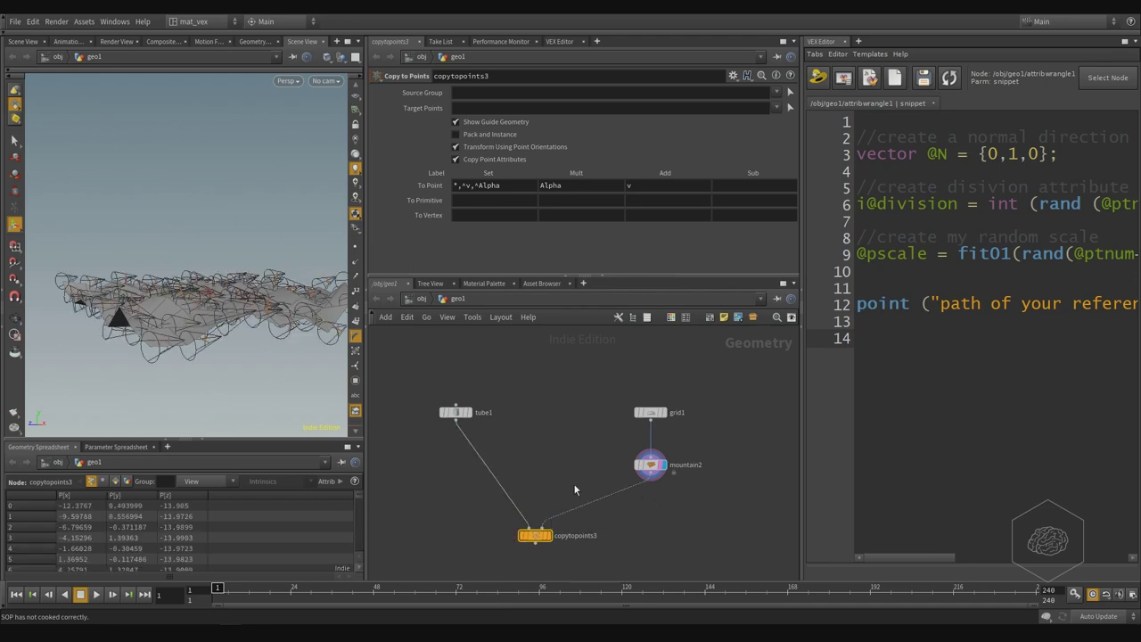
{"action": "left_click", "coordinate": [549, 536]}
{"action": "mouse_move", "coordinate": [227, 295]}
{"action": "left_mouse_down"}
{"action": "mouse_move", "coordinate": [159, 316]}
{"action": "mouse_move", "coordinate": [207, 292]}
{"action": "left_mouse_up"}
- Add a new transform4 node to the network
{"action": "key", "text": "Tab"}
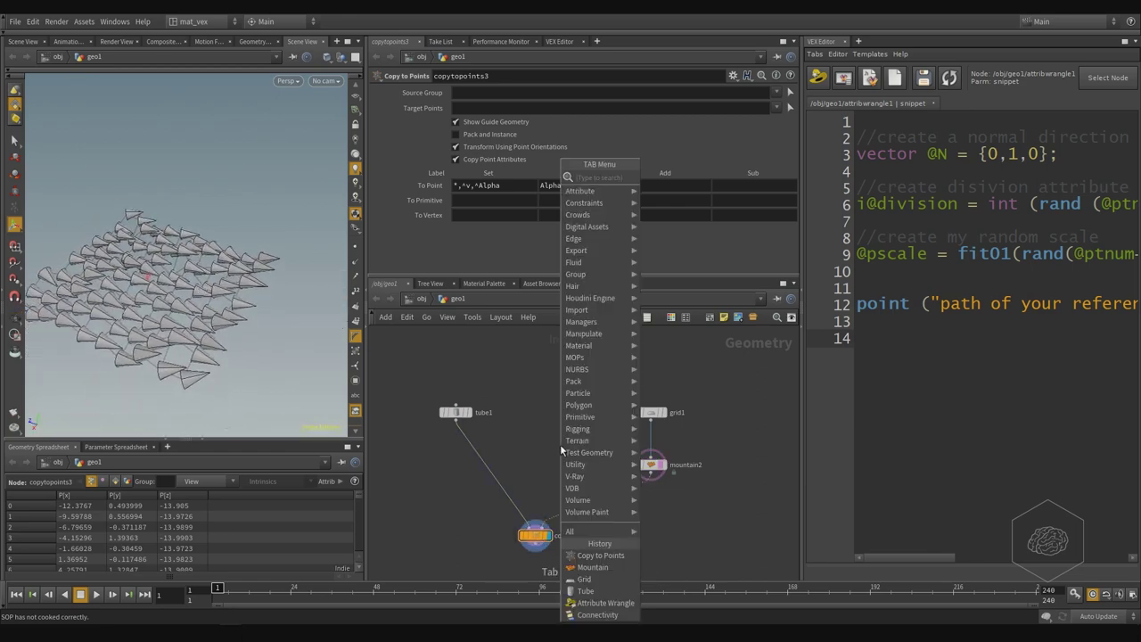
{"action": "mouse_move", "coordinate": [562, 452]}
{"action": "key", "text": "Return"}
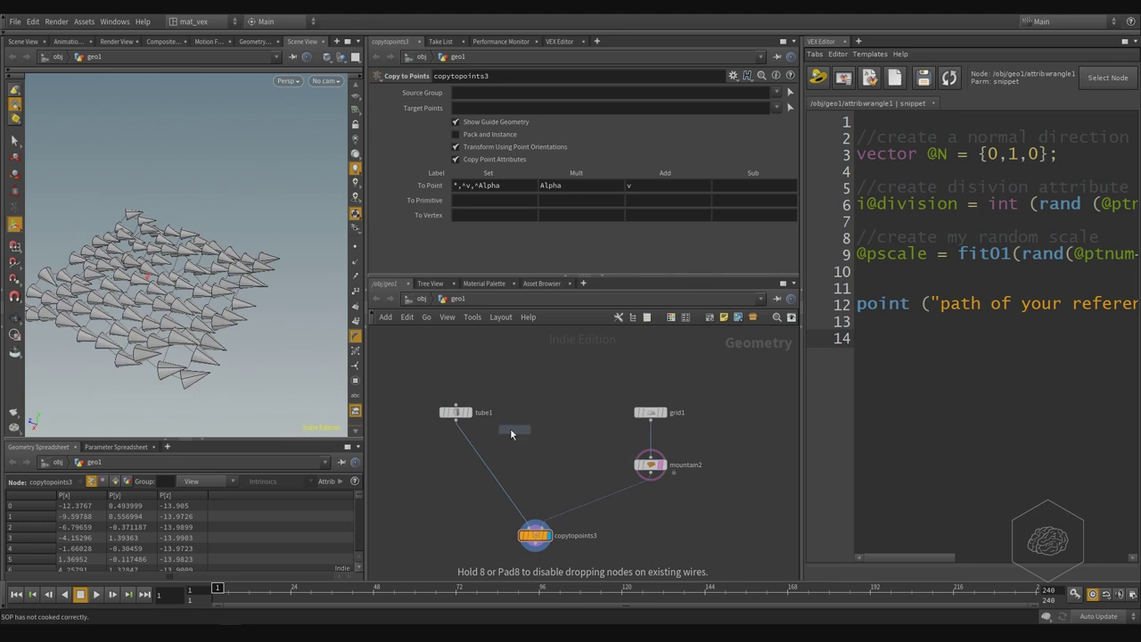
{"action": "left_click", "coordinate": [450, 466]}
- Insert transform4 between tube1 and copytopoints3 with Rotate X 90, then inspect the upright cones
{"action": "mouse_move", "coordinate": [449, 466]}
{"action": "left_mouse_down"}
{"action": "mouse_move", "coordinate": [471, 454]}
{"action": "mouse_move", "coordinate": [457, 455]}
{"action": "mouse_move", "coordinate": [463, 467]}
{"action": "left_mouse_up"}
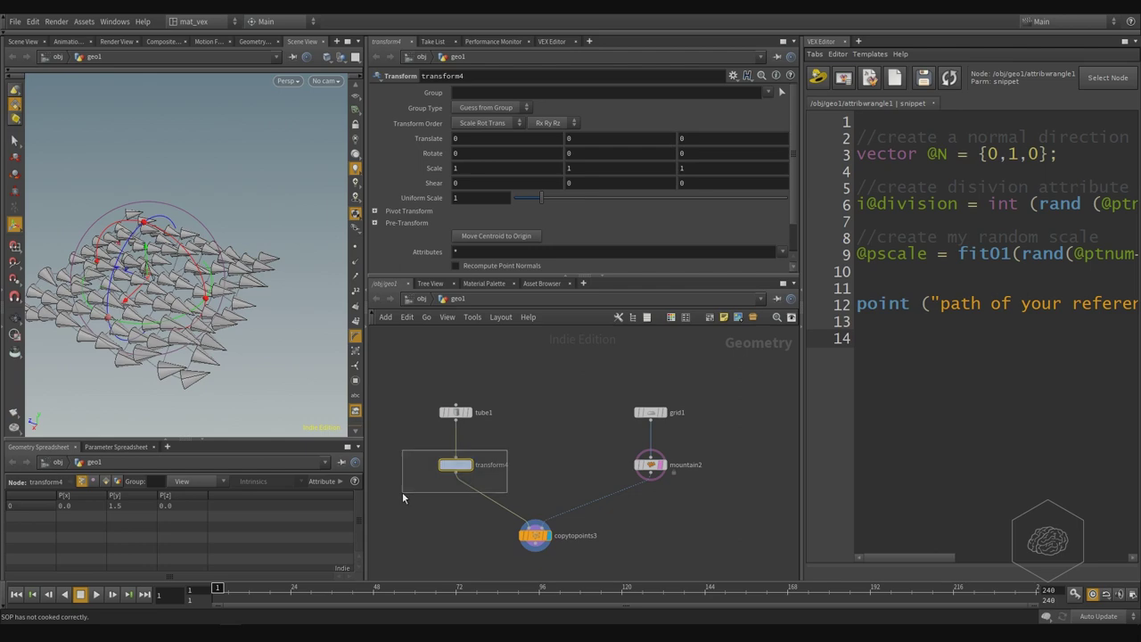
{"action": "left_click", "coordinate": [482, 153]}
{"action": "type", "text": "90"}
{"action": "key", "text": "Return"}
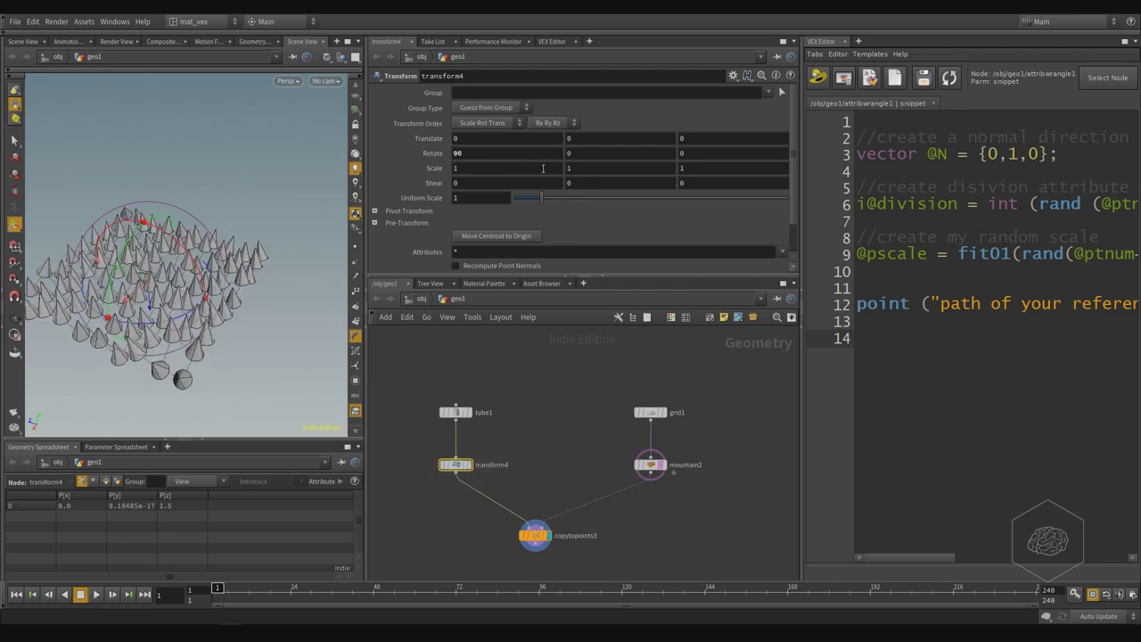
{"action": "left_click_drag", "start_coordinate": [248, 220], "coordinate": [220, 249]}
{"action": "left_click_drag", "start_coordinate": [182, 337], "coordinate": [214, 306]}
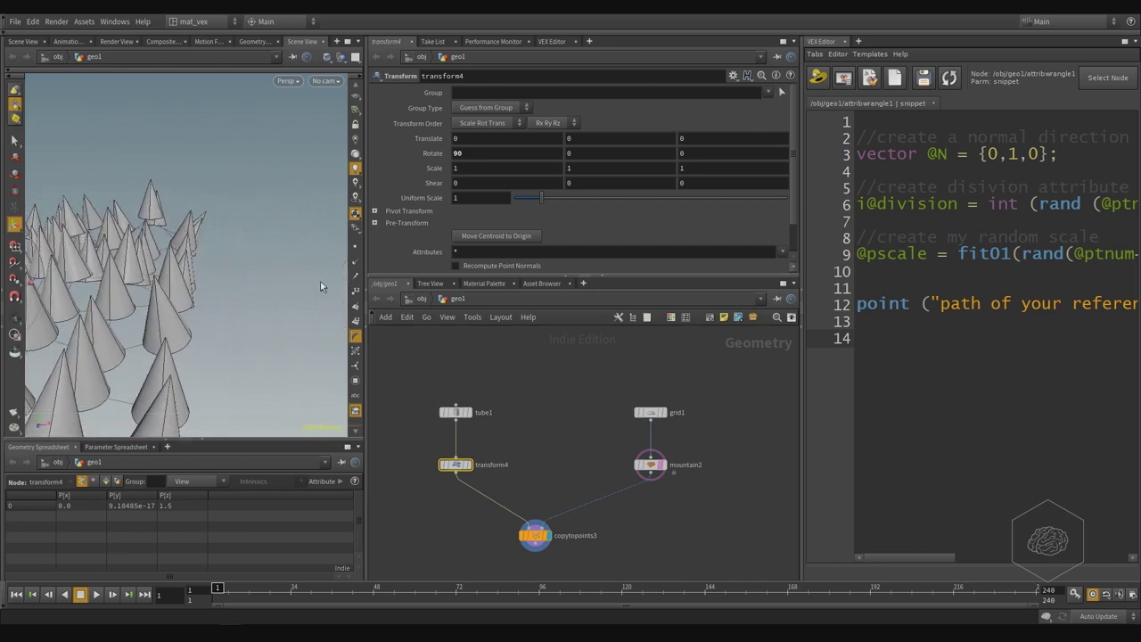
{"action": "left_click_drag", "start_coordinate": [255, 334], "coordinate": [519, 385]}
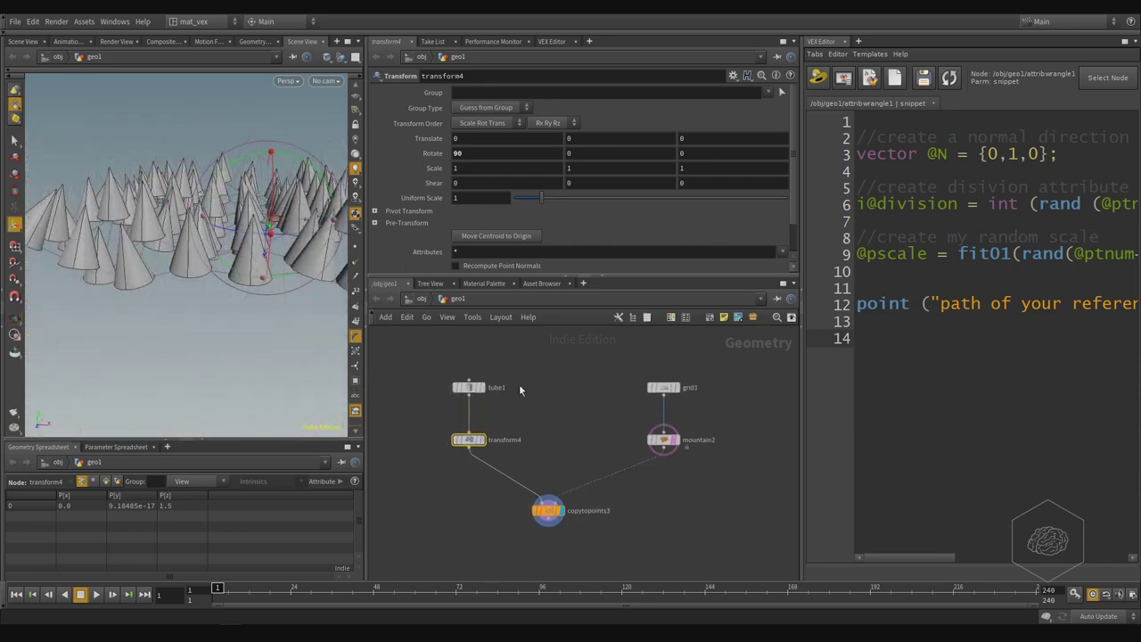
- Duplicate the tube1 and transform4 pair twice, creating tube2/transform5 and tube3/transform6
{"action": "scroll", "coordinate": [595, 434], "scroll_direction": "up", "scroll_amount": 2}
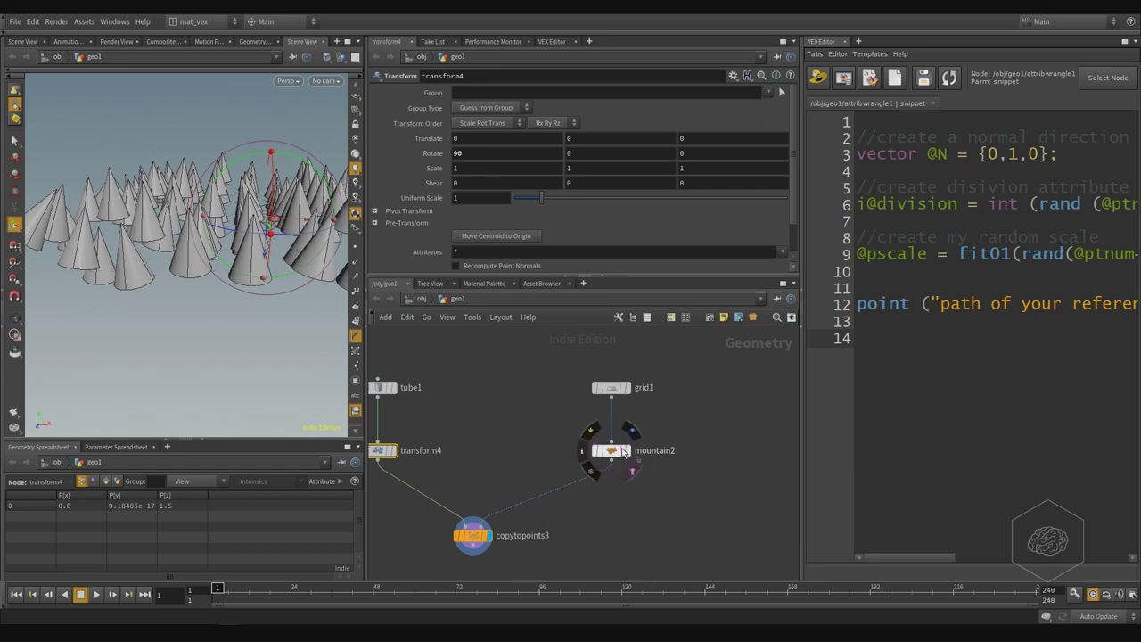
{"action": "left_click", "coordinate": [616, 451]}
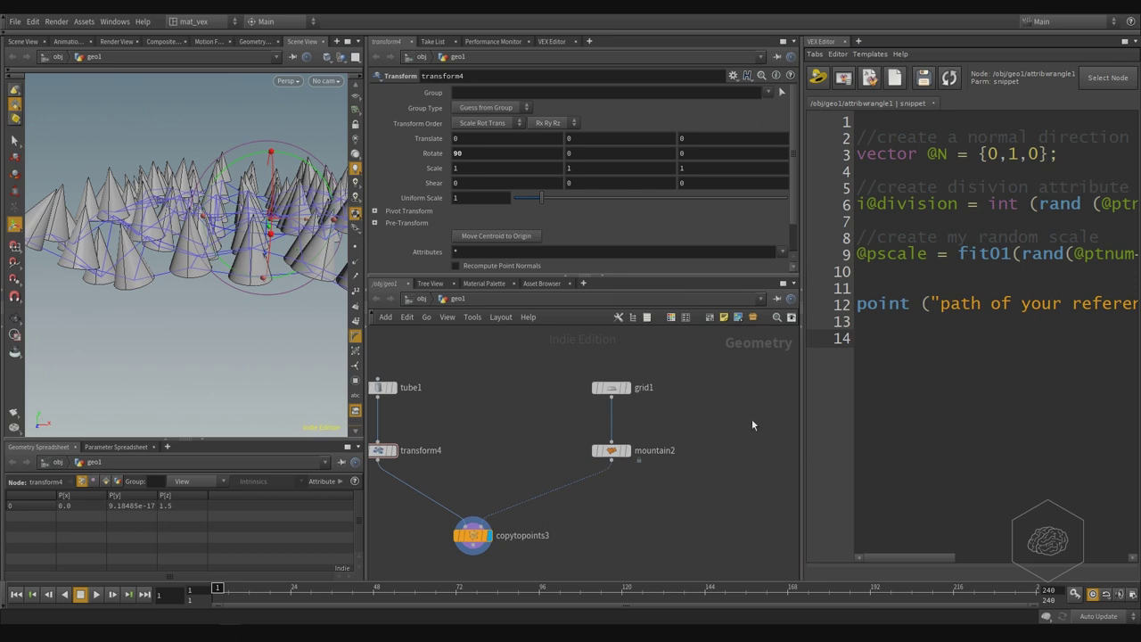
{"action": "scroll", "coordinate": [645, 423], "scroll_direction": "down", "scroll_amount": 3}
{"action": "left_click_drag", "start_coordinate": [530, 334], "coordinate": [629, 473]}
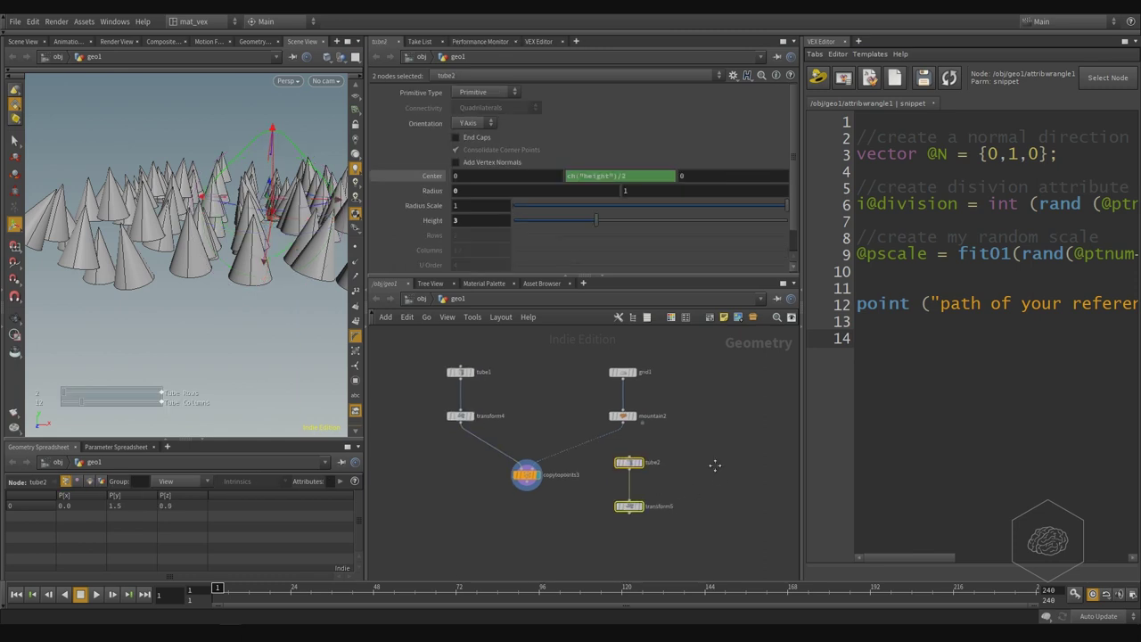
{"action": "middle_click_drag", "start_coordinate": [634, 480], "coordinate": [569, 423]}
{"action": "left_click_drag", "start_coordinate": [570, 422], "coordinate": [654, 409], "text": "alt"}
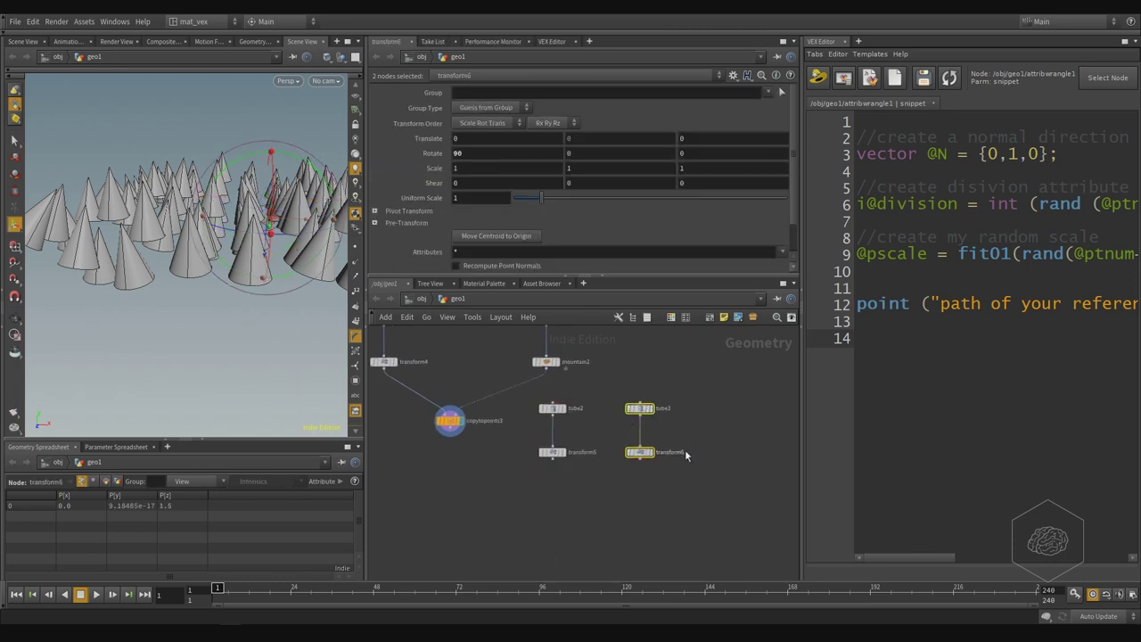
{"action": "left_click_drag", "start_coordinate": [697, 376], "coordinate": [639, 458]}
- Move tube3/transform6 near copytopoints3 and set the tube2/transform5 pair beside mountain2
{"action": "middle_click_drag", "start_coordinate": [647, 413], "coordinate": [644, 433]}
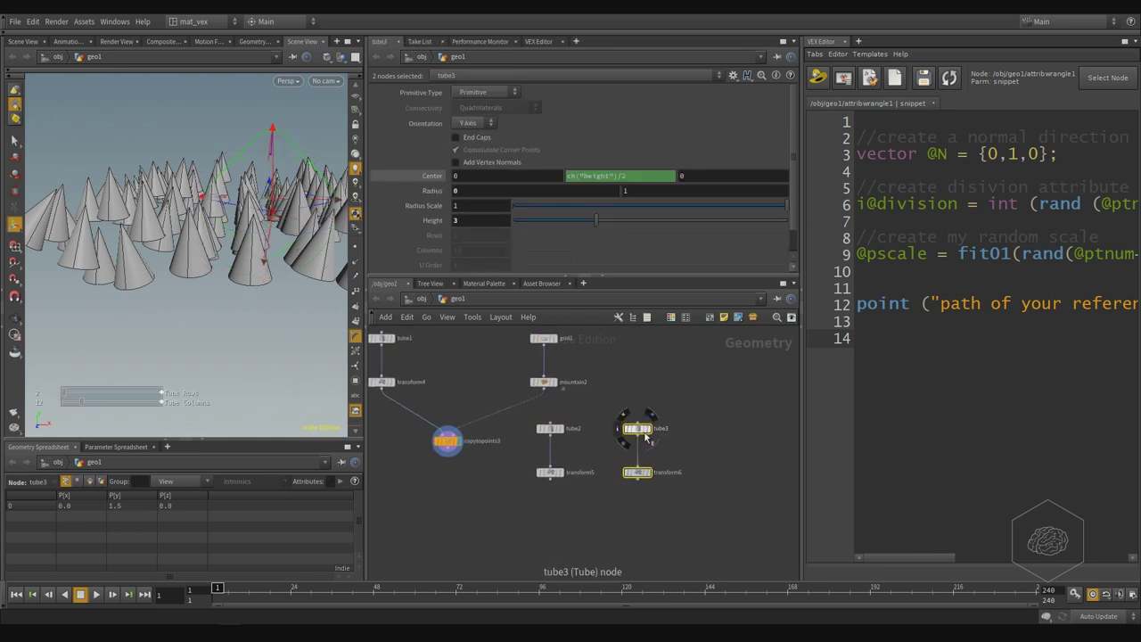
{"action": "left_click_drag", "start_coordinate": [644, 433], "coordinate": [443, 490]}
{"action": "middle_click_drag", "start_coordinate": [443, 489], "coordinate": [617, 461]}
{"action": "left_click_drag", "start_coordinate": [617, 461], "coordinate": [482, 490]}
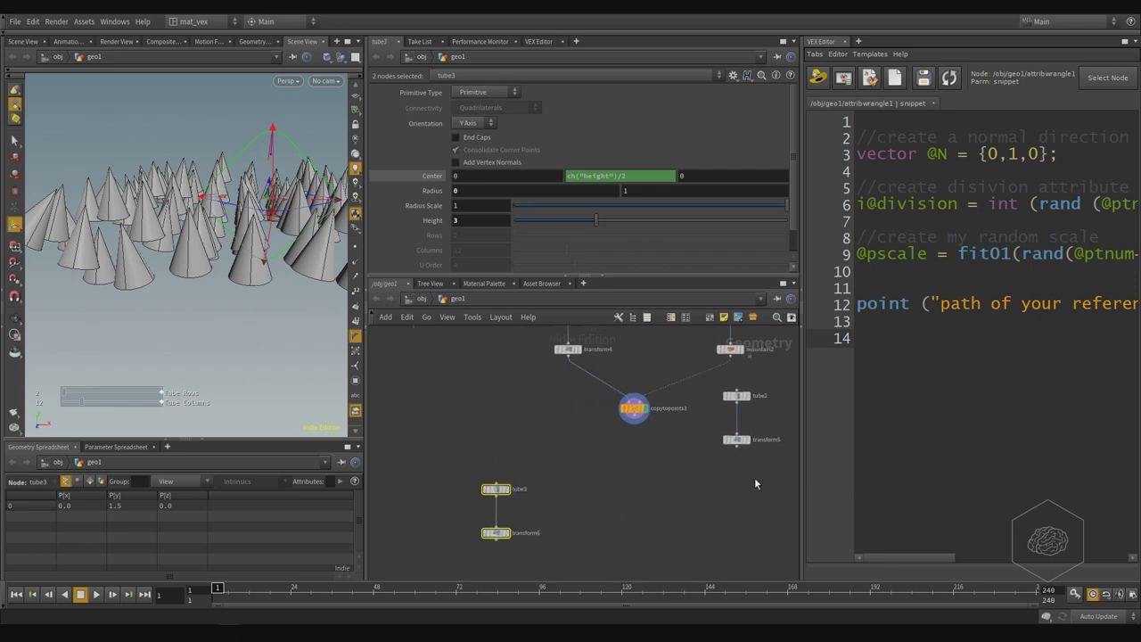
{"action": "middle_click_drag", "start_coordinate": [755, 477], "coordinate": [610, 442]}
{"action": "left_click_drag", "start_coordinate": [624, 383], "coordinate": [535, 480]}
{"action": "middle_click_drag", "start_coordinate": [535, 480], "coordinate": [508, 538]}
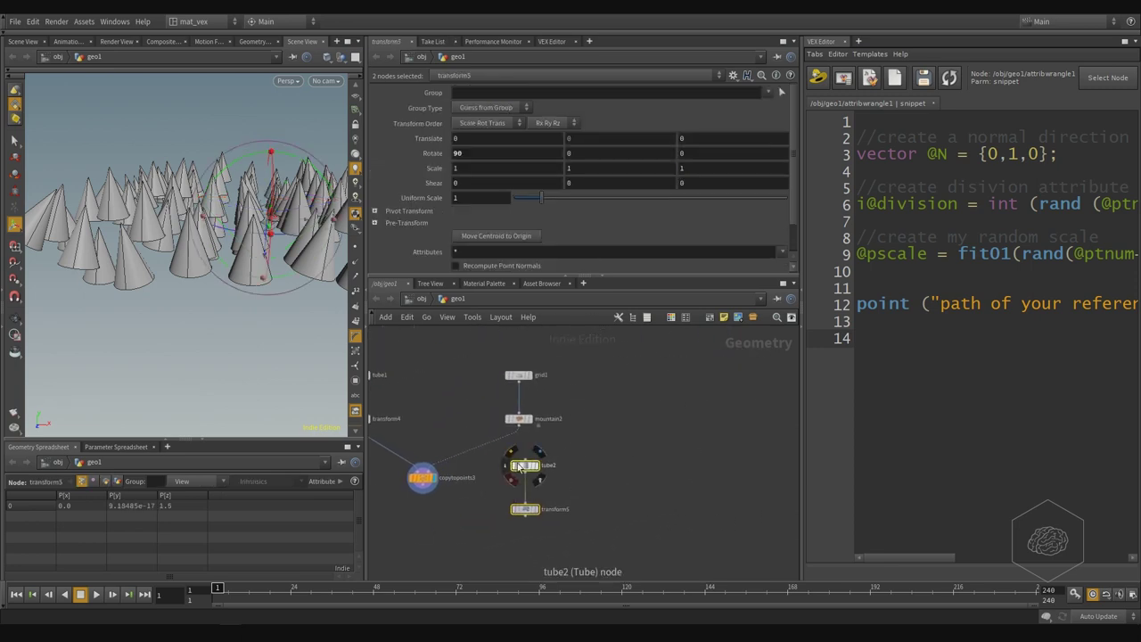
{"action": "left_click_drag", "start_coordinate": [545, 461], "coordinate": [657, 369]}
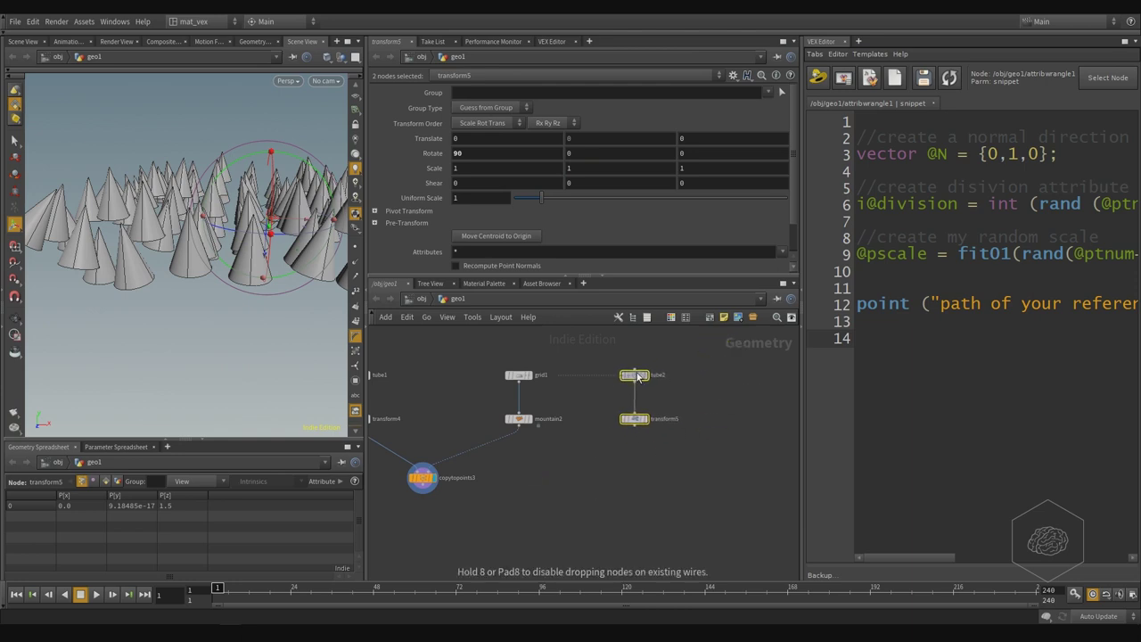
{"action": "left_click", "coordinate": [655, 457]}
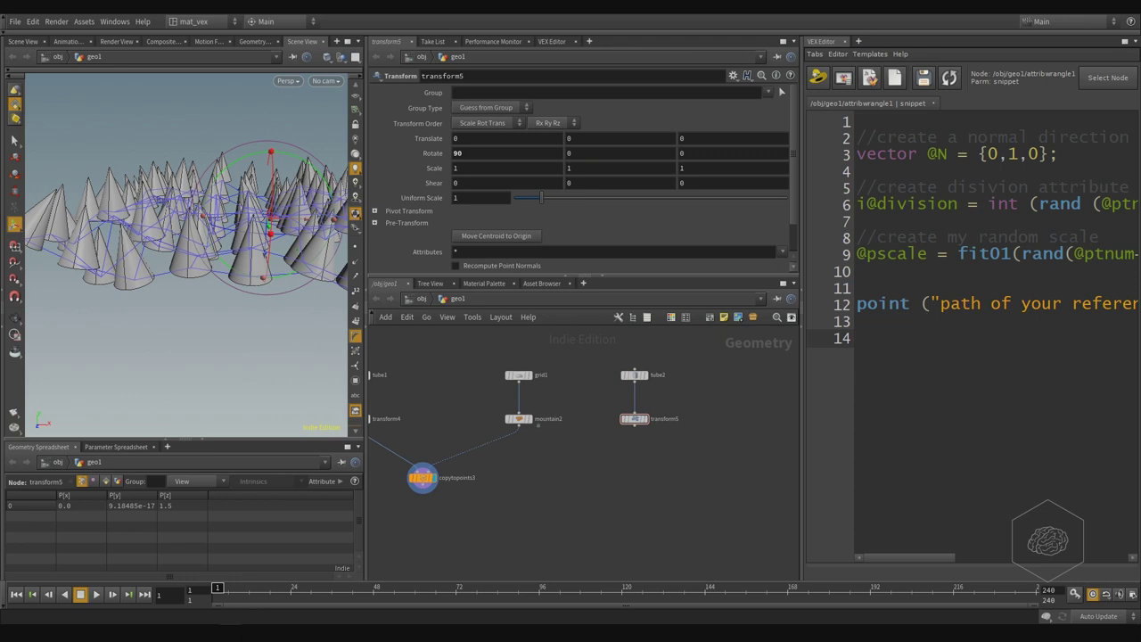
- Add a For-Each Point loop and feed mountain2 into foreach_begin2
{"action": "key", "text": "Tab"}
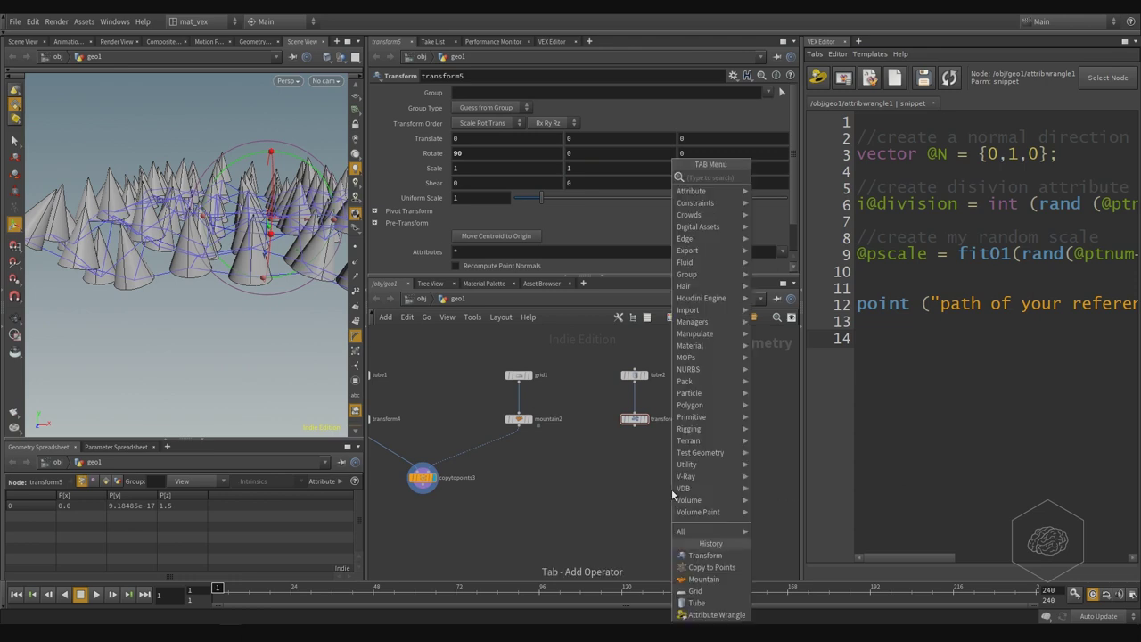
{"action": "type", "text": "for ec"}
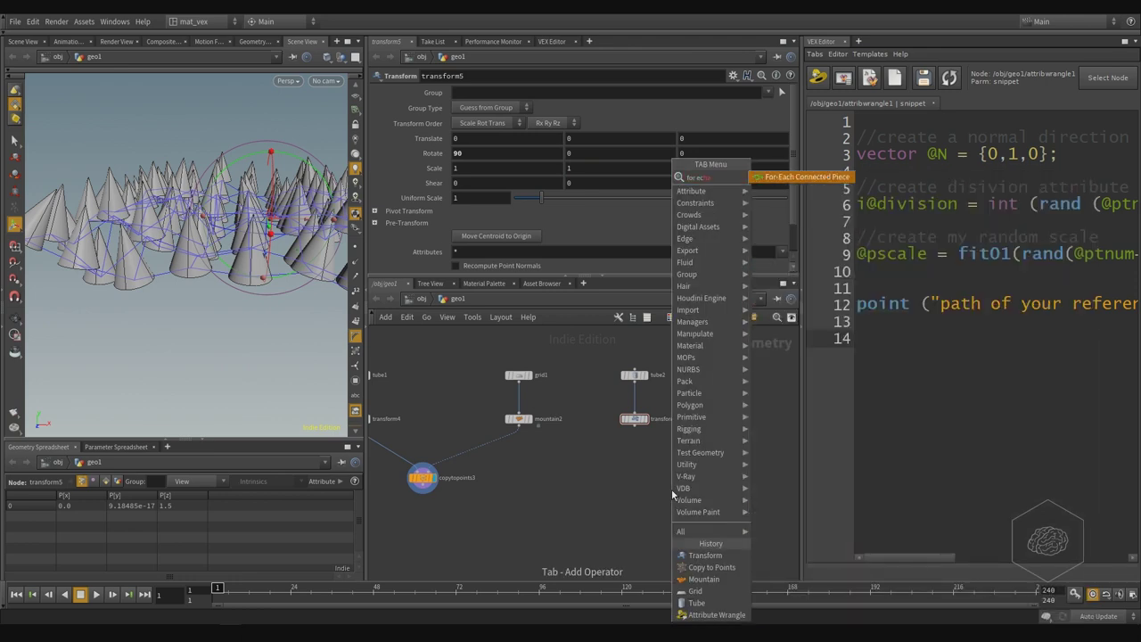
{"action": "key", "text": "BackSpace"}
{"action": "key", "text": "BackSpace"}
{"action": "key", "text": "BackSpace"}
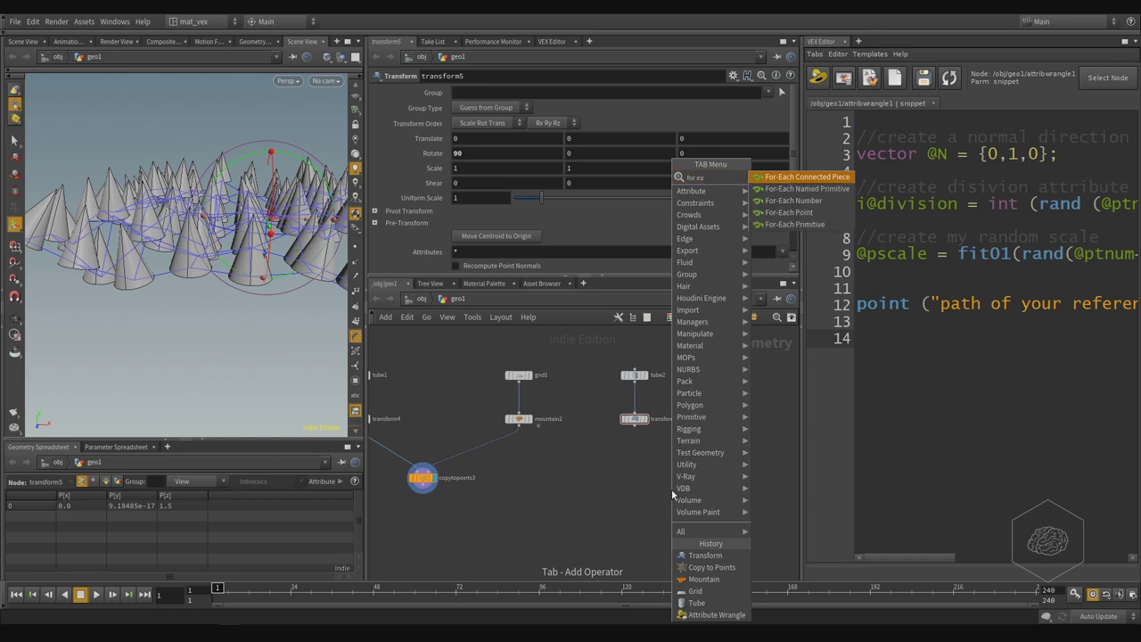
{"action": "key", "text": "Down"}
{"action": "key", "text": "Down"}
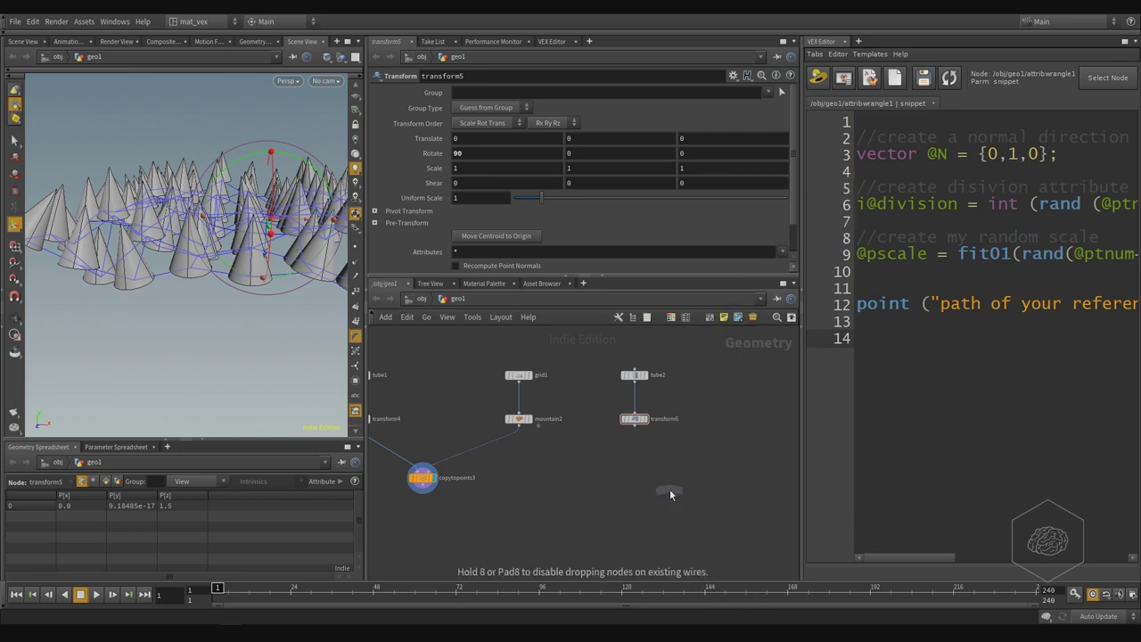
{"action": "left_click", "coordinate": [670, 490]}
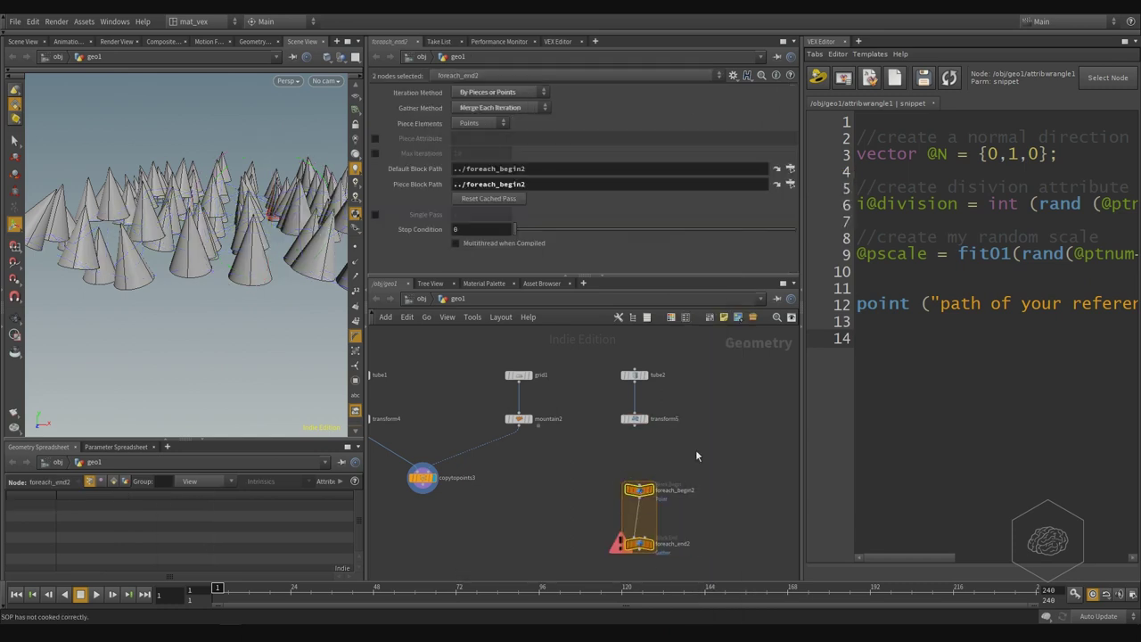
{"action": "left_click", "coordinate": [519, 426]}
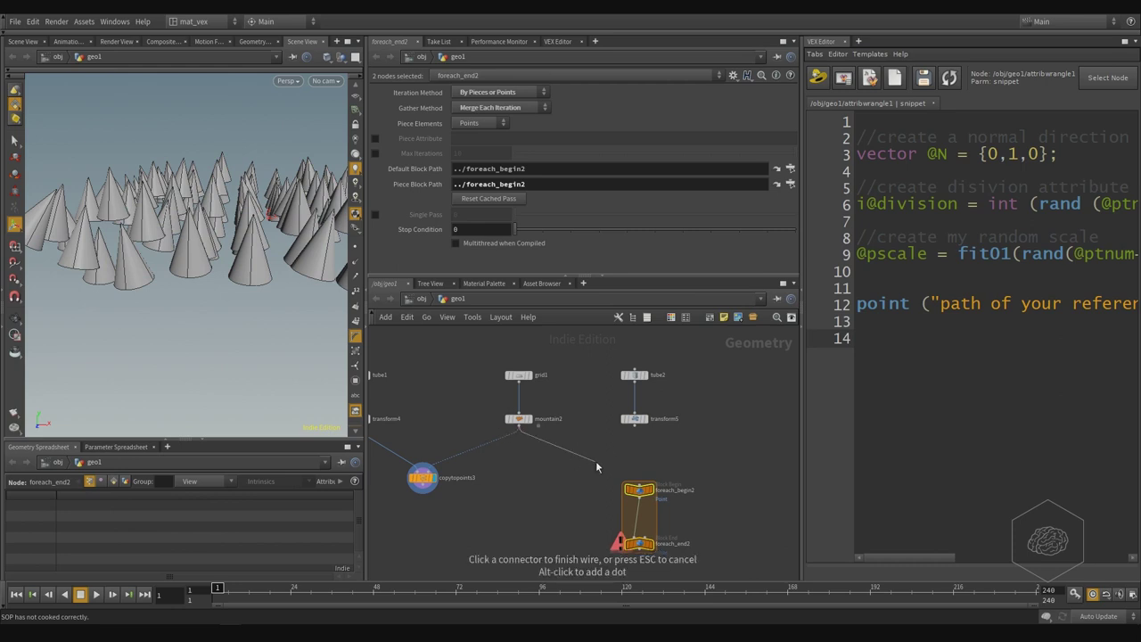
{"action": "left_click", "coordinate": [638, 482]}
{"action": "middle_click_drag", "start_coordinate": [633, 516], "coordinate": [609, 455]}
- Place copytopoints4 inside the loop, wiring in transform5 and foreach_begin2
{"action": "key", "text": "Tab"}
{"action": "type", "text": "cop"}
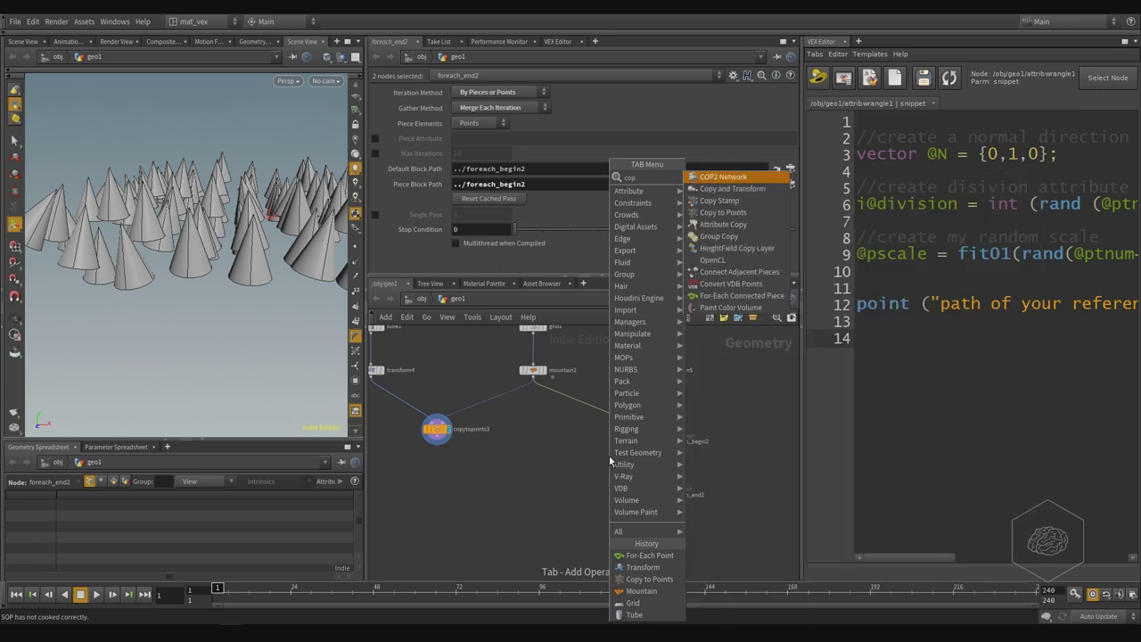
{"action": "type", "text": "y to point"}
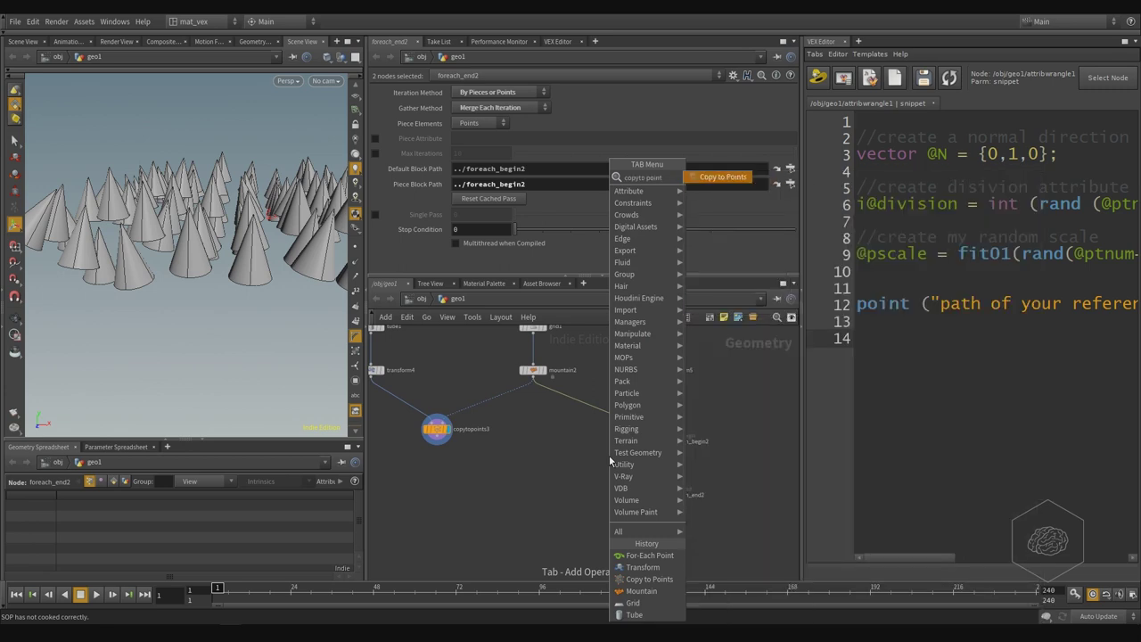
{"action": "key", "text": "Return"}
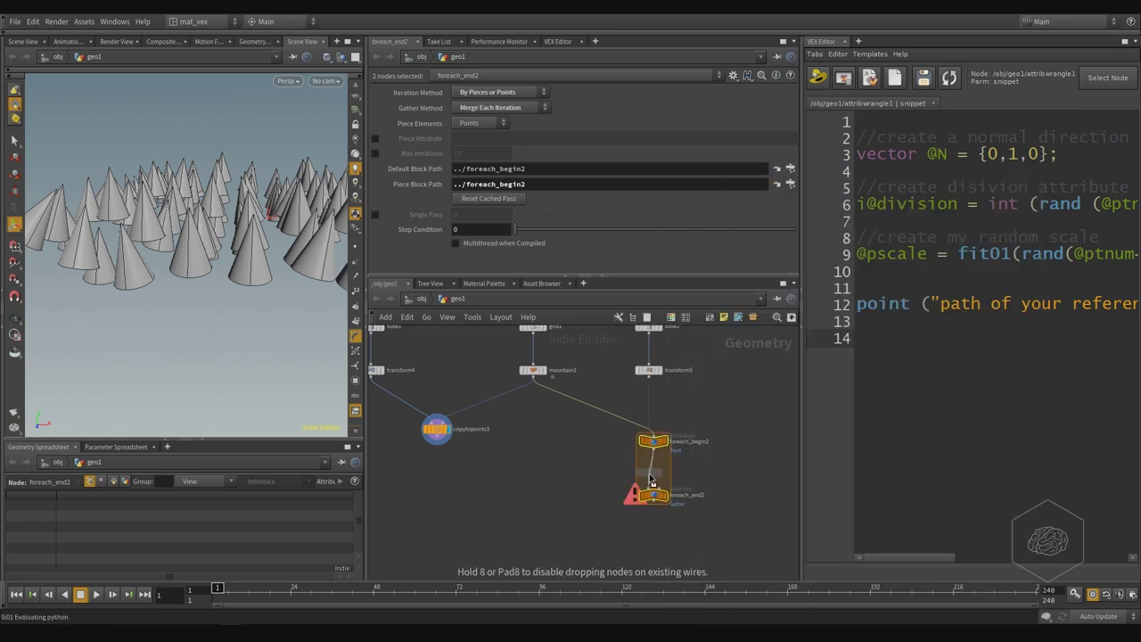
{"action": "left_click", "coordinate": [650, 475]}
{"action": "left_click", "coordinate": [644, 465]}
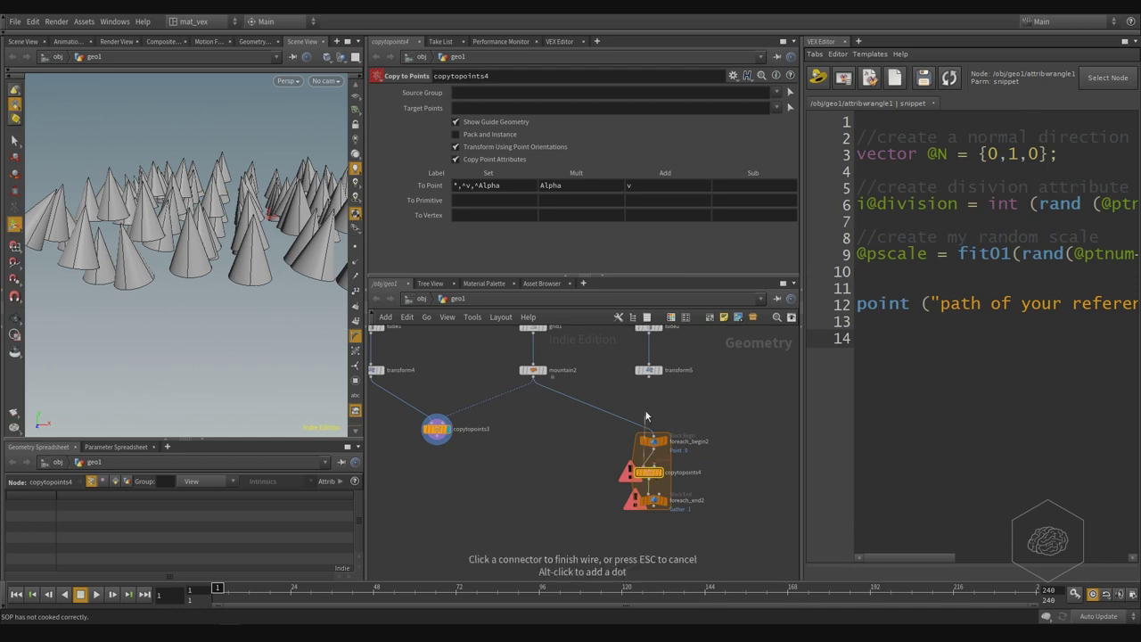
{"action": "left_click", "coordinate": [649, 377]}
{"action": "left_click", "coordinate": [656, 450]}
{"action": "left_click", "coordinate": [660, 465]}
{"action": "middle_click_drag", "start_coordinate": [691, 391], "coordinate": [692, 433]}
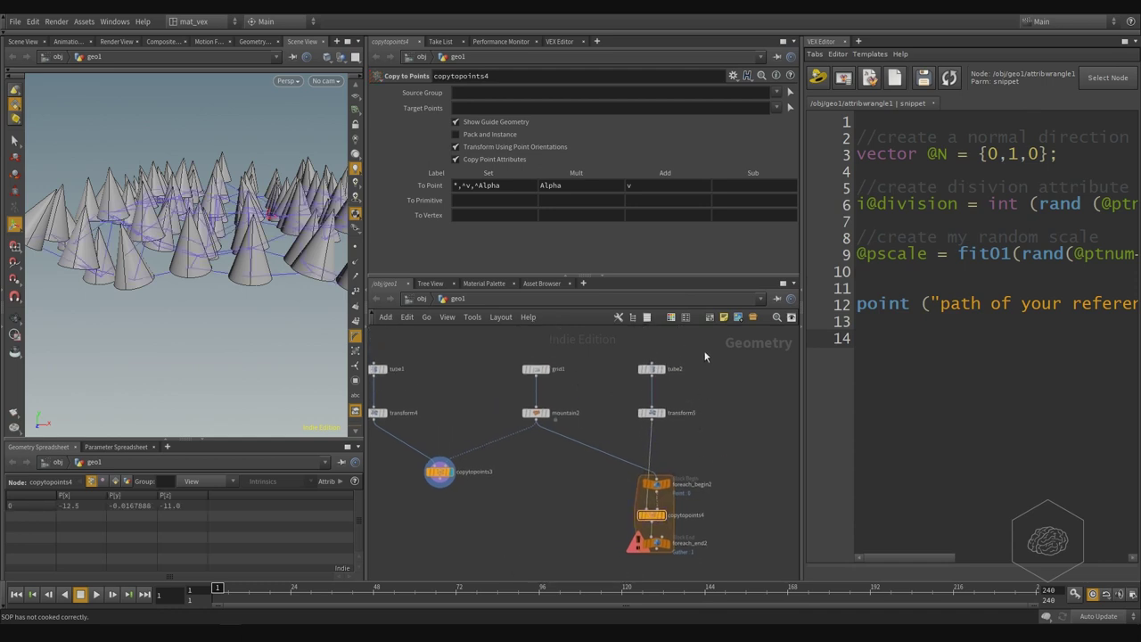
{"action": "left_click_drag", "start_coordinate": [708, 355], "coordinate": [539, 524]}
{"action": "middle_click_drag", "start_coordinate": [588, 506], "coordinate": [596, 400]}
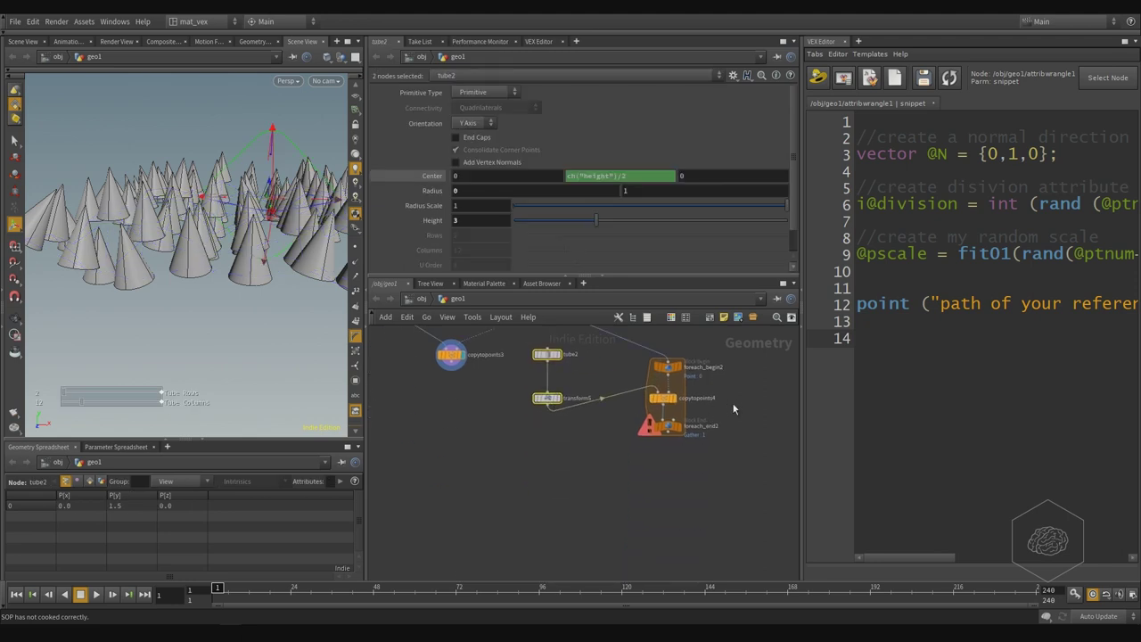
- Lower foreach_end2 and copytopoints4 within the loop block and inspect the copied cones
{"action": "left_click_drag", "start_coordinate": [669, 438], "coordinate": [670, 507]}
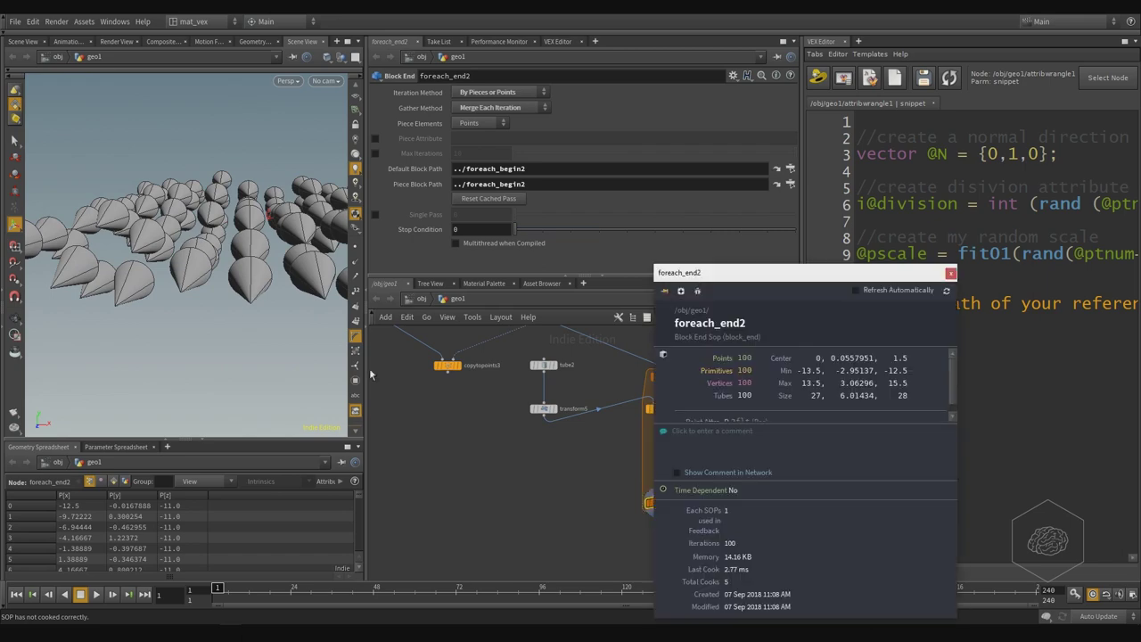
{"action": "middle_click", "coordinate": [658, 502]}
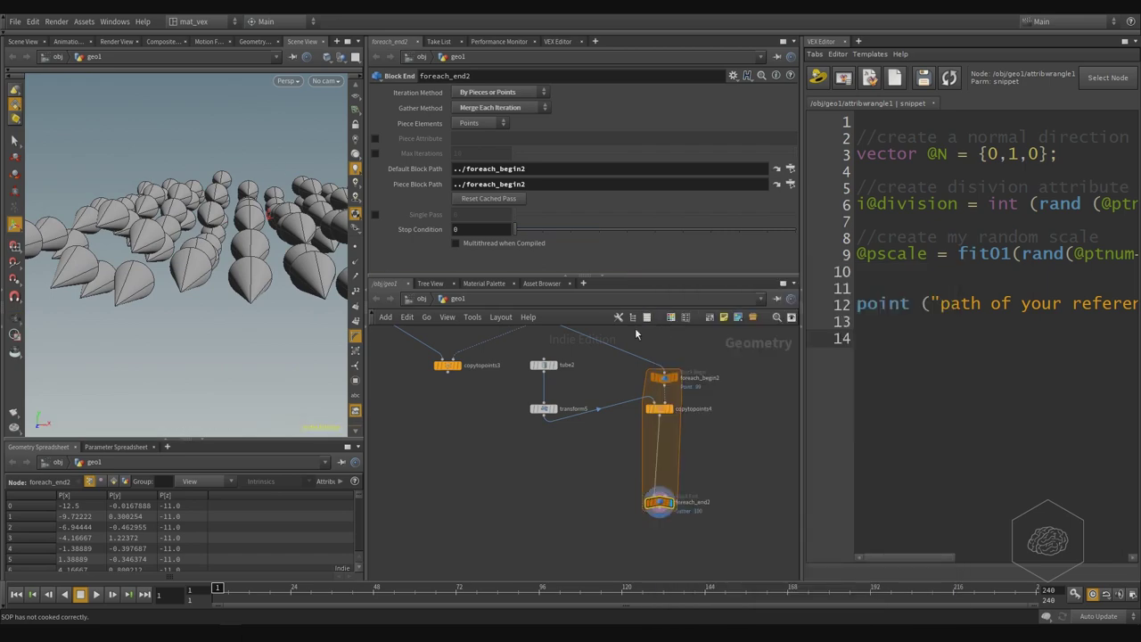
{"action": "left_click", "coordinate": [952, 273]}
{"action": "left_click_drag", "start_coordinate": [188, 252], "coordinate": [241, 351]}
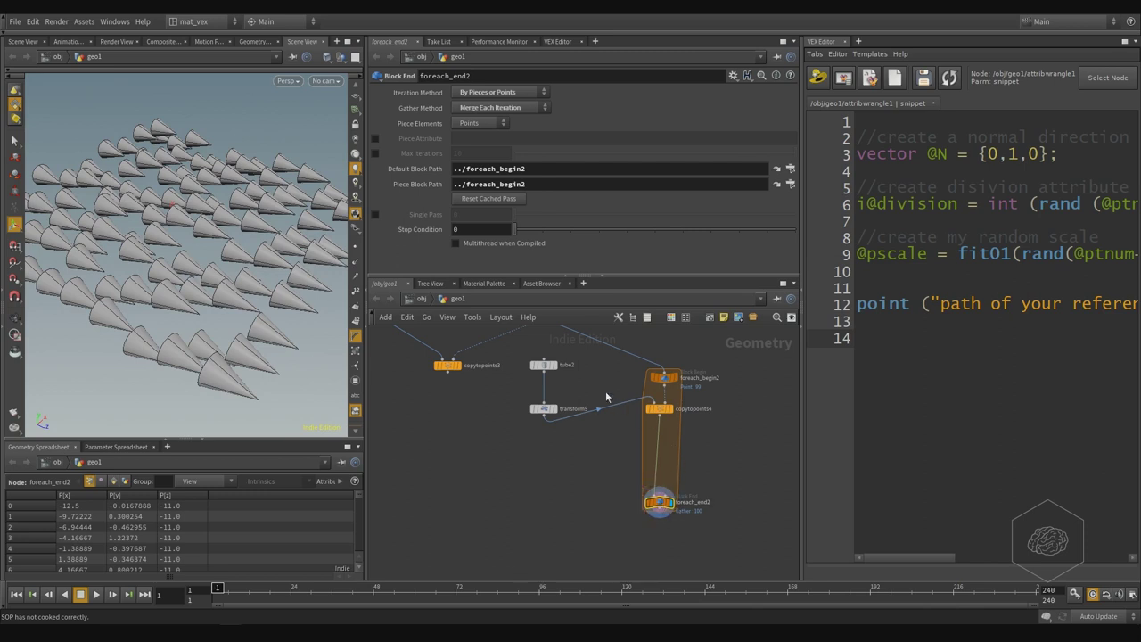
{"action": "left_click_drag", "start_coordinate": [603, 390], "coordinate": [487, 433]}
{"action": "left_click_drag", "start_coordinate": [661, 410], "coordinate": [662, 449]}
{"action": "middle_click_drag", "start_coordinate": [552, 315], "coordinate": [560, 367]}
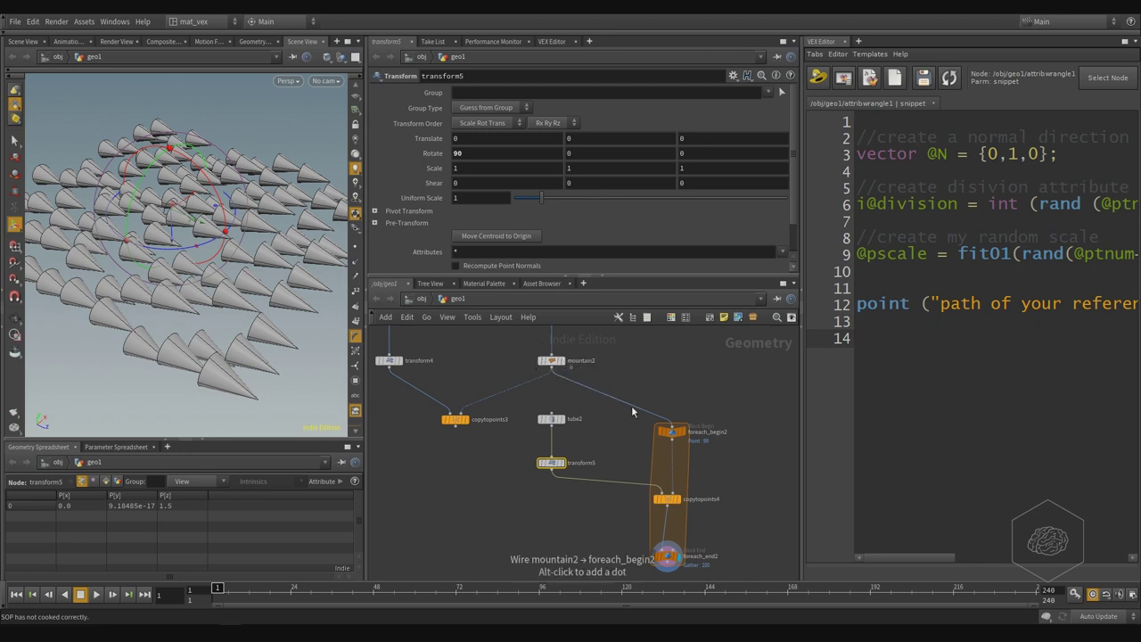
{"action": "middle_click_drag", "start_coordinate": [644, 350], "coordinate": [622, 354]}
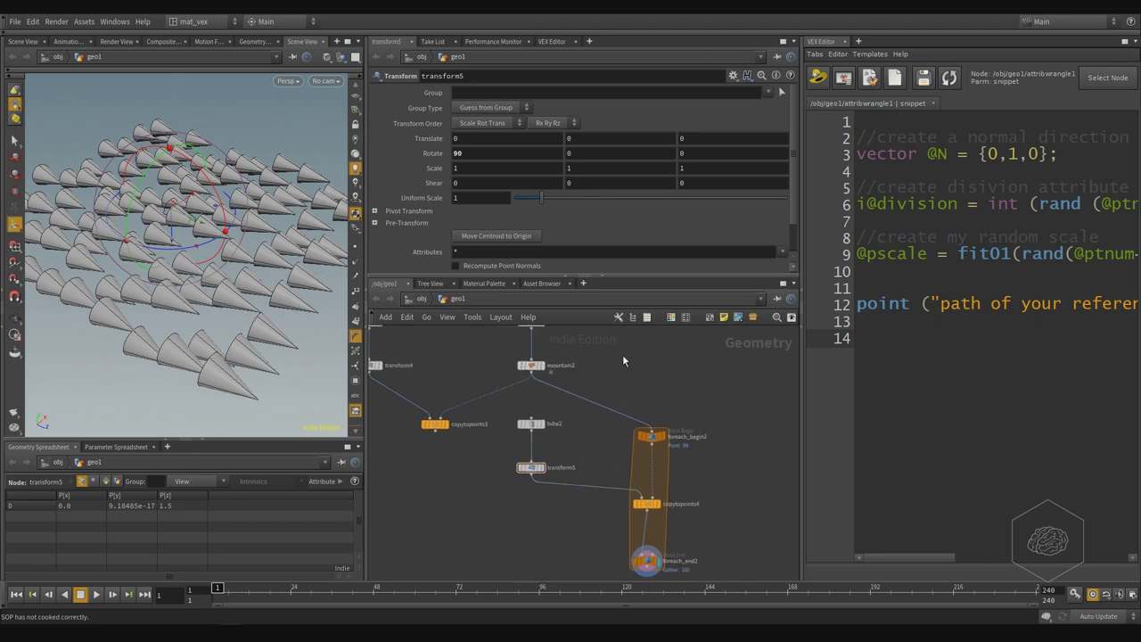
{"action": "key", "text": "Tab"}
- Place an Attribute Wrangle node, attribwrangle3, beside mountain2
{"action": "type", "text": "for"}
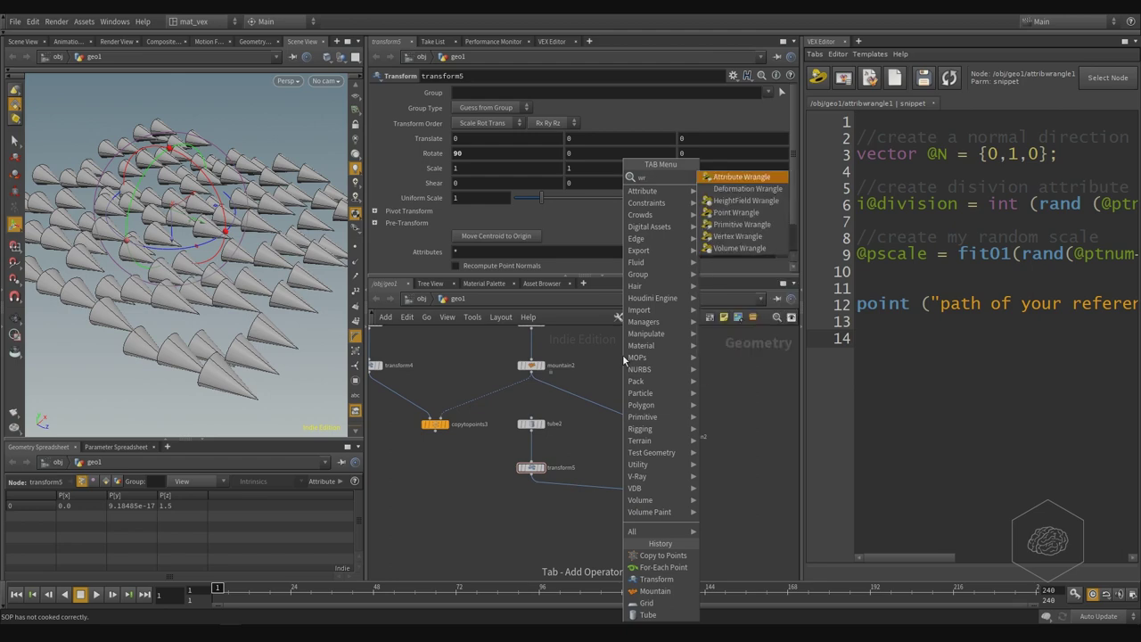
{"action": "key", "text": "Return"}
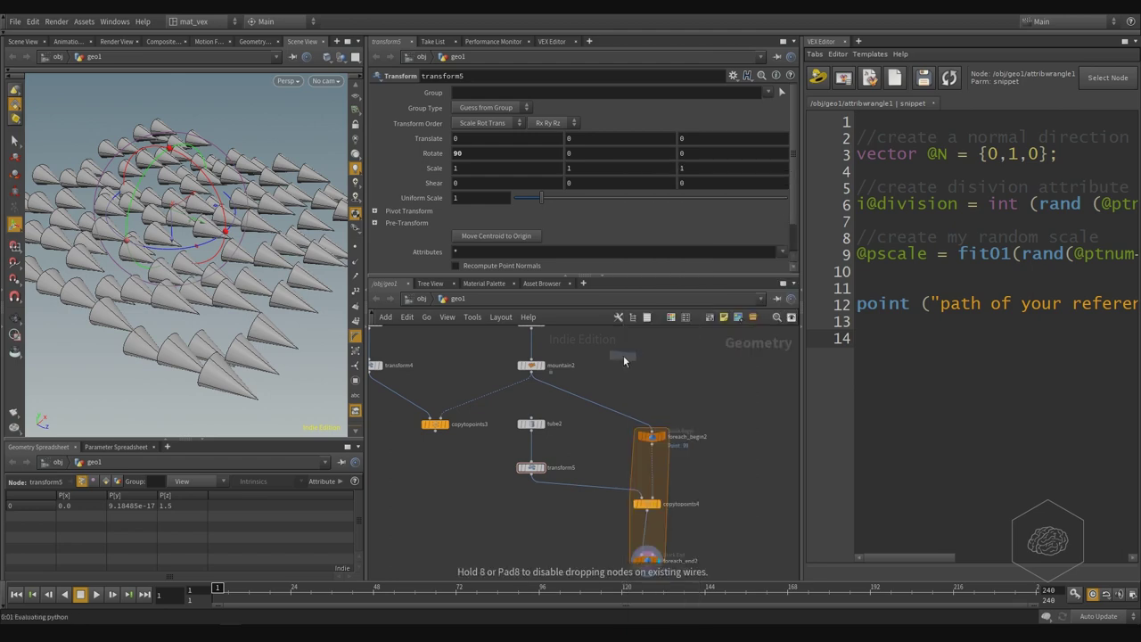
{"action": "left_click", "coordinate": [624, 359]}
- Place an Attribute VOP node, attribvop1, just below the wrangle
{"action": "key", "text": "Tab"}
{"action": "type", "text": "vop"}
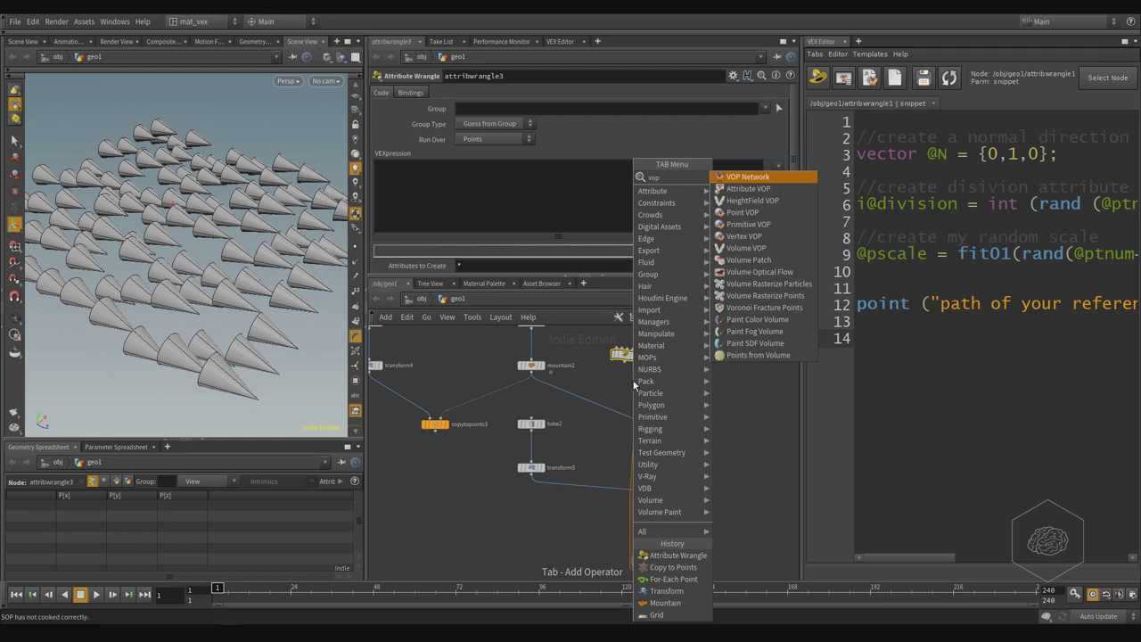
{"action": "key", "text": "Down"}
{"action": "key", "text": "Return"}
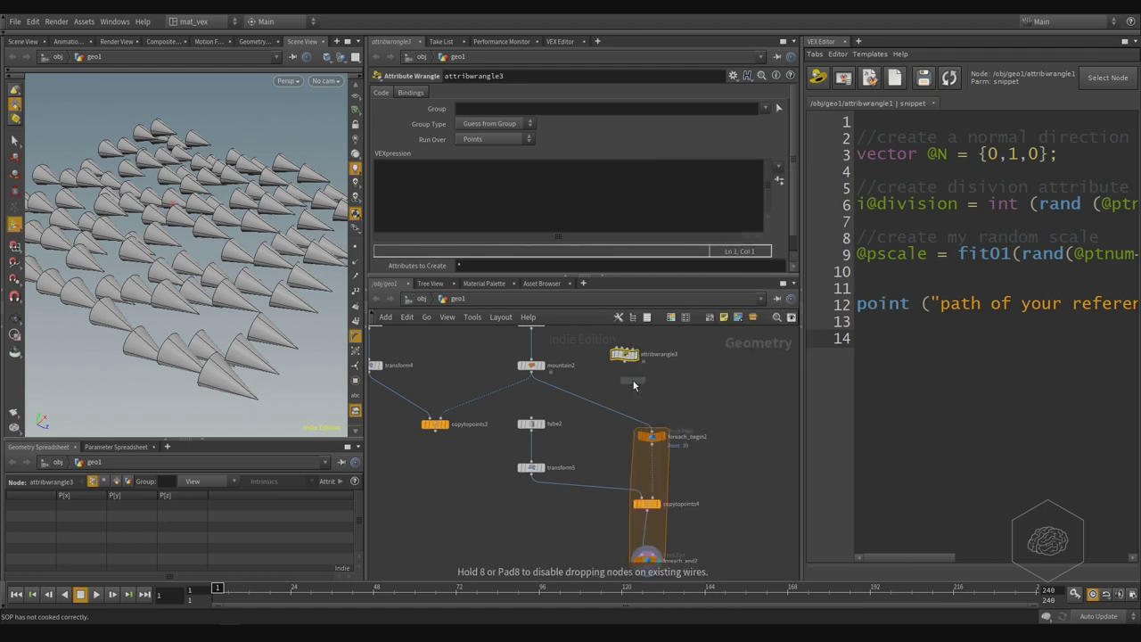
{"action": "left_click", "coordinate": [634, 380]}
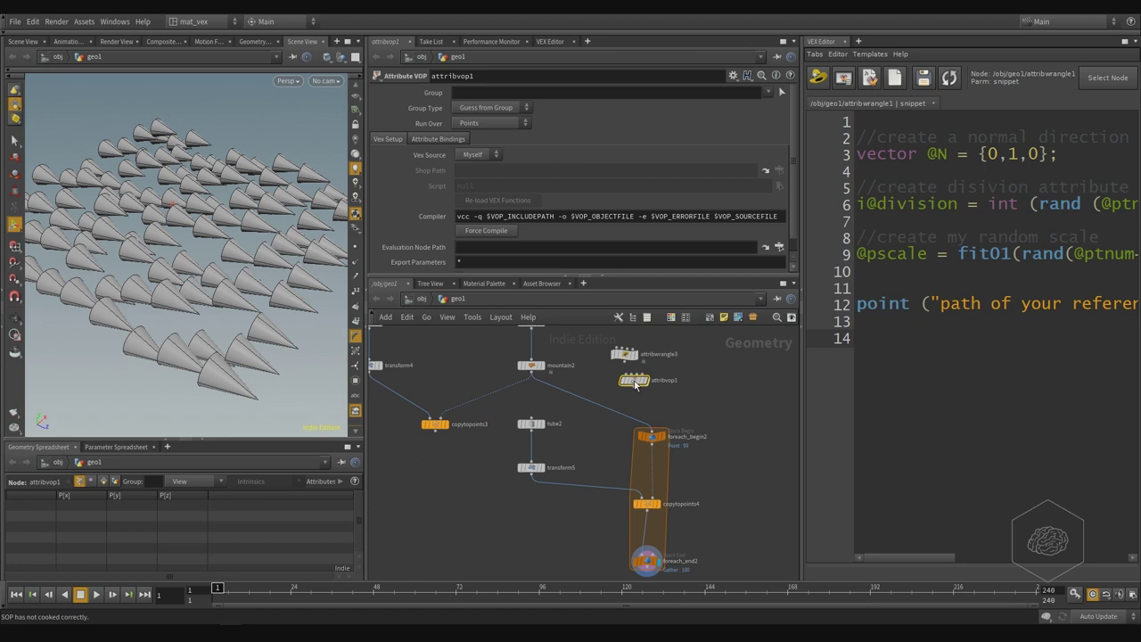
- Wire mountain2 into attribvop1, and inside it connect the global N to the output N
{"action": "left_click", "coordinate": [531, 372]}
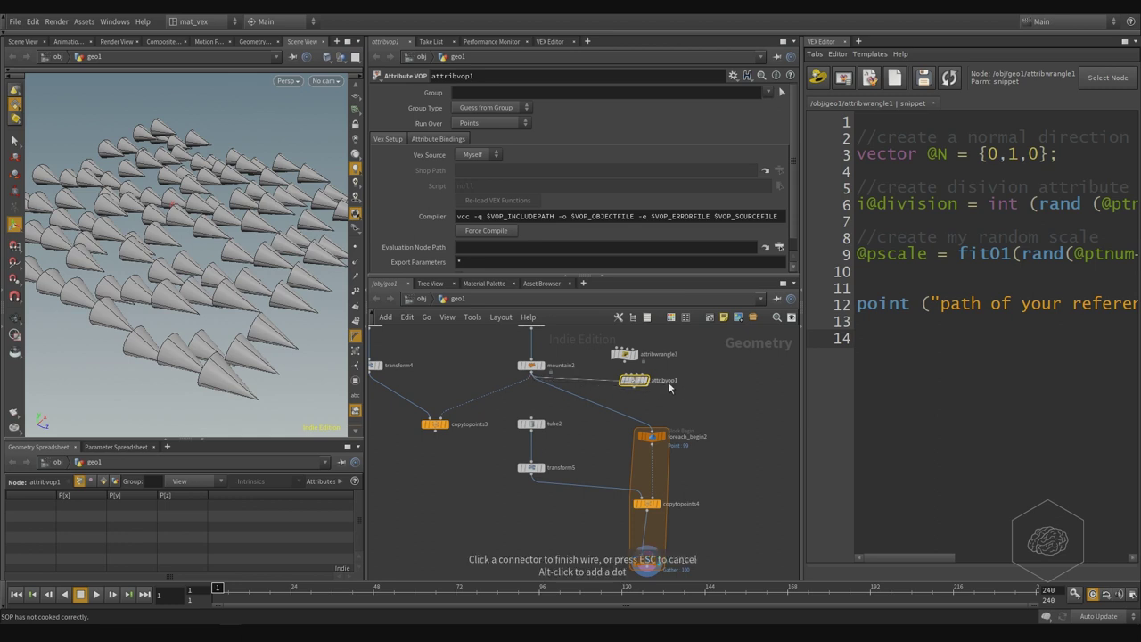
{"action": "left_click", "coordinate": [632, 376]}
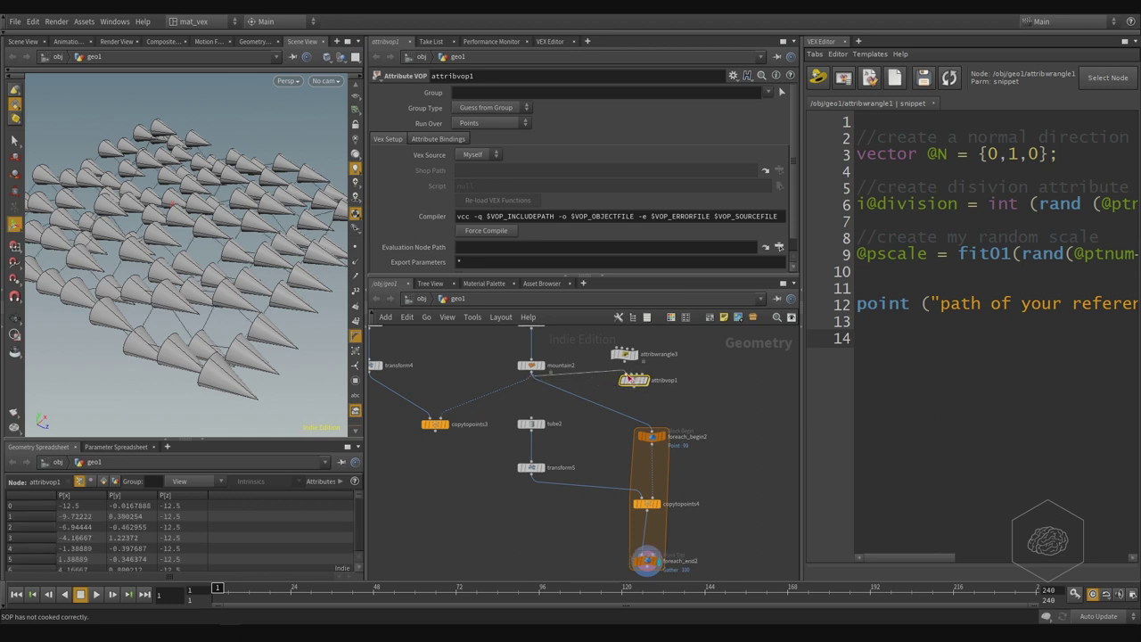
{"action": "double_click", "coordinate": [634, 380]}
{"action": "scroll", "coordinate": [569, 435], "scroll_direction": "up", "scroll_amount": 5}
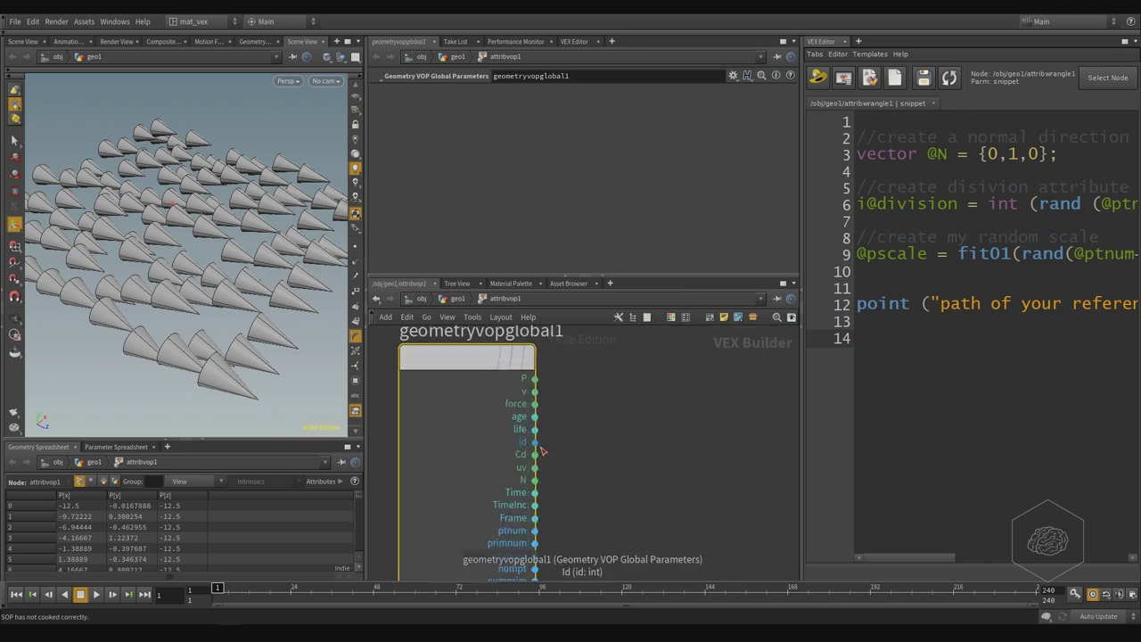
{"action": "middle_click_drag", "start_coordinate": [569, 435], "coordinate": [461, 490]}
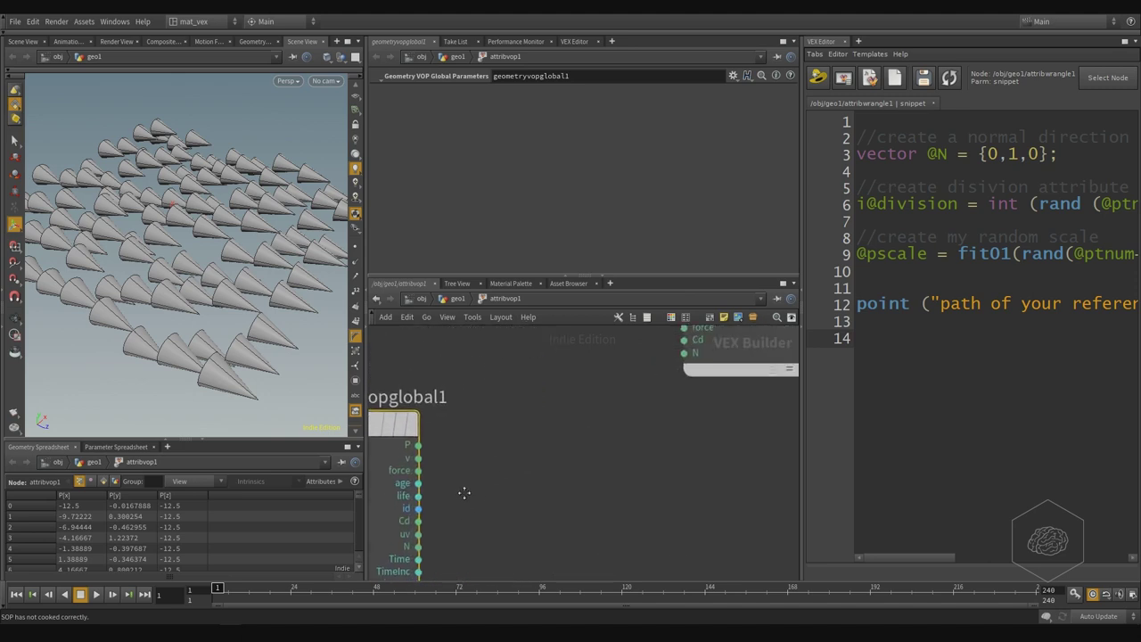
{"action": "left_click", "coordinate": [415, 550]}
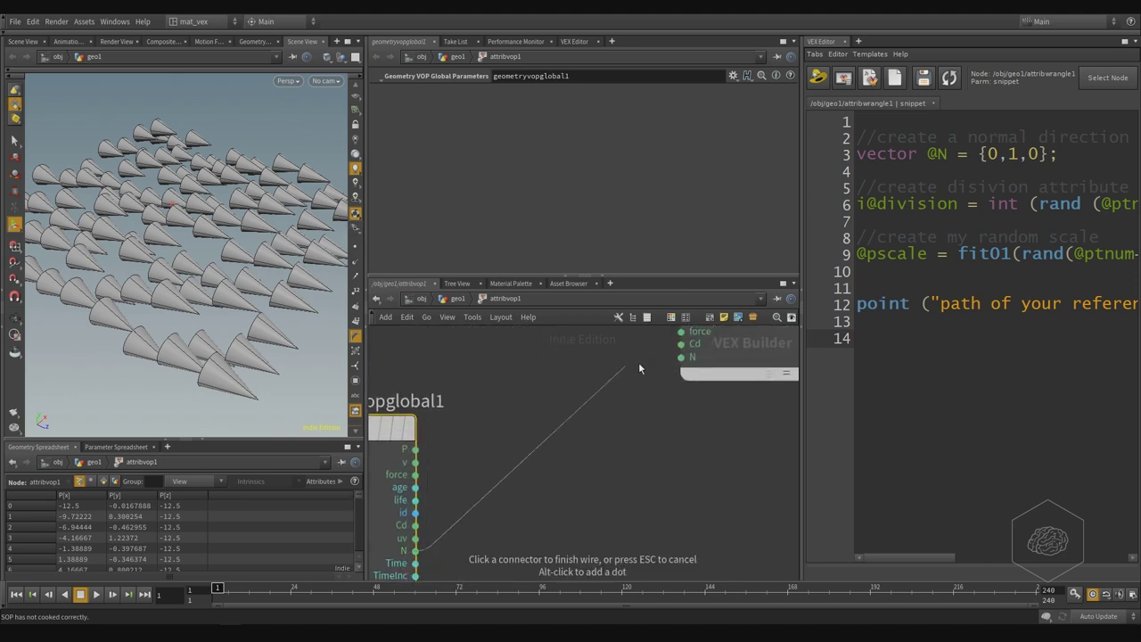
{"action": "left_click", "coordinate": [681, 357]}
{"action": "key", "text": "h"}
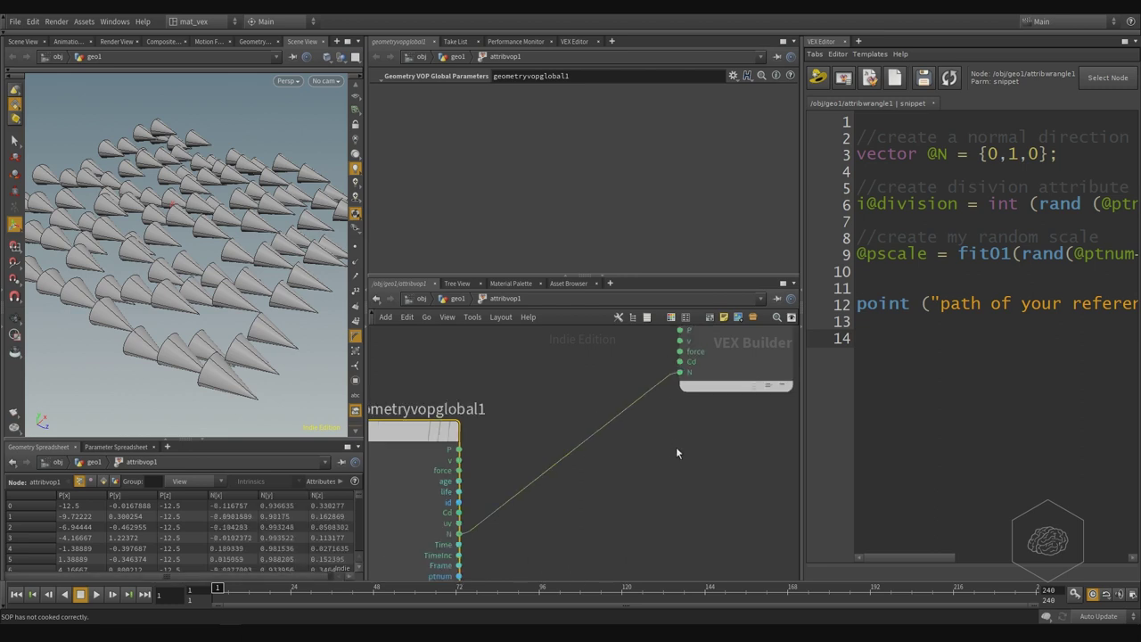
- Back in geo1, feed attribvop1 into foreach_begin2 in place of mountain2 so cones stand upright
{"action": "left_click", "coordinate": [456, 299]}
{"action": "left_click", "coordinate": [615, 360]}
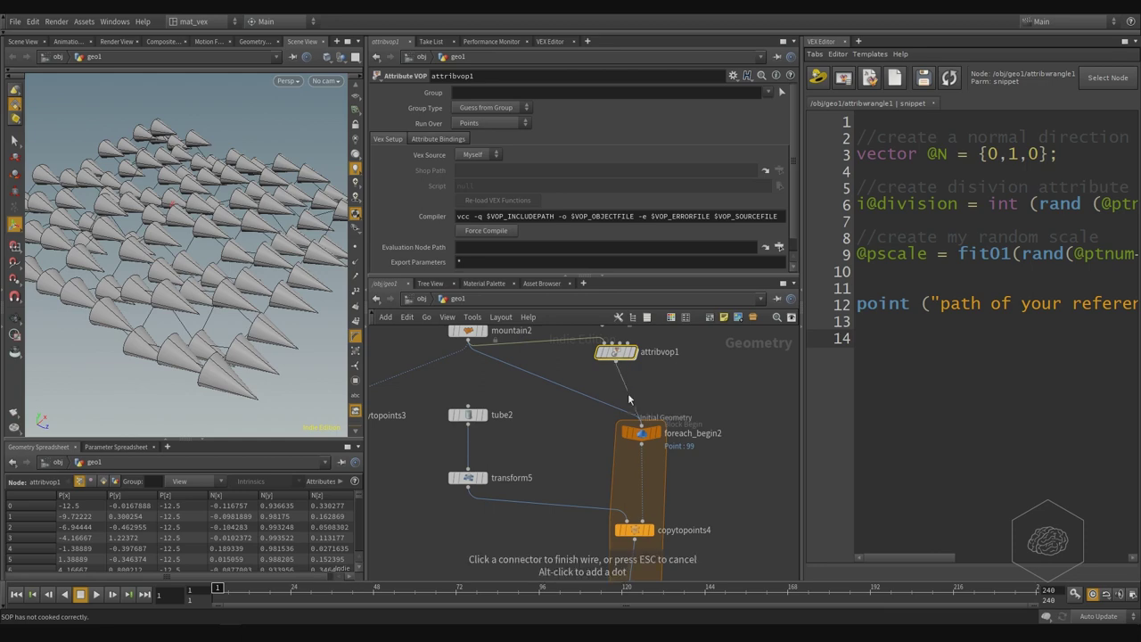
{"action": "left_click", "coordinate": [638, 421]}
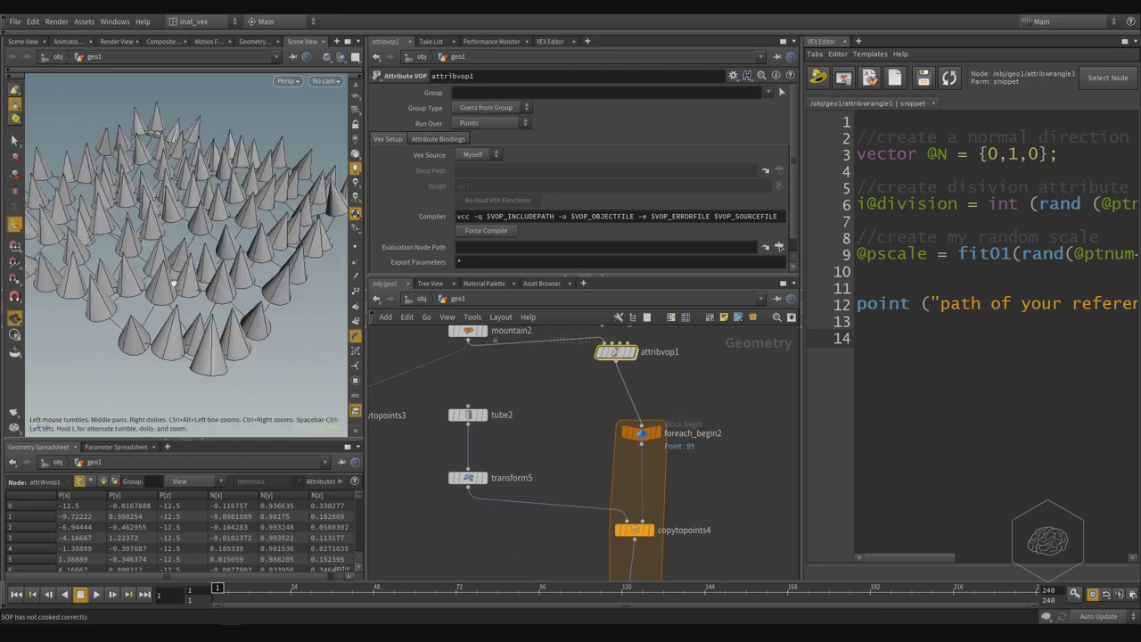
{"action": "left_click_drag", "start_coordinate": [174, 214], "coordinate": [214, 230]}
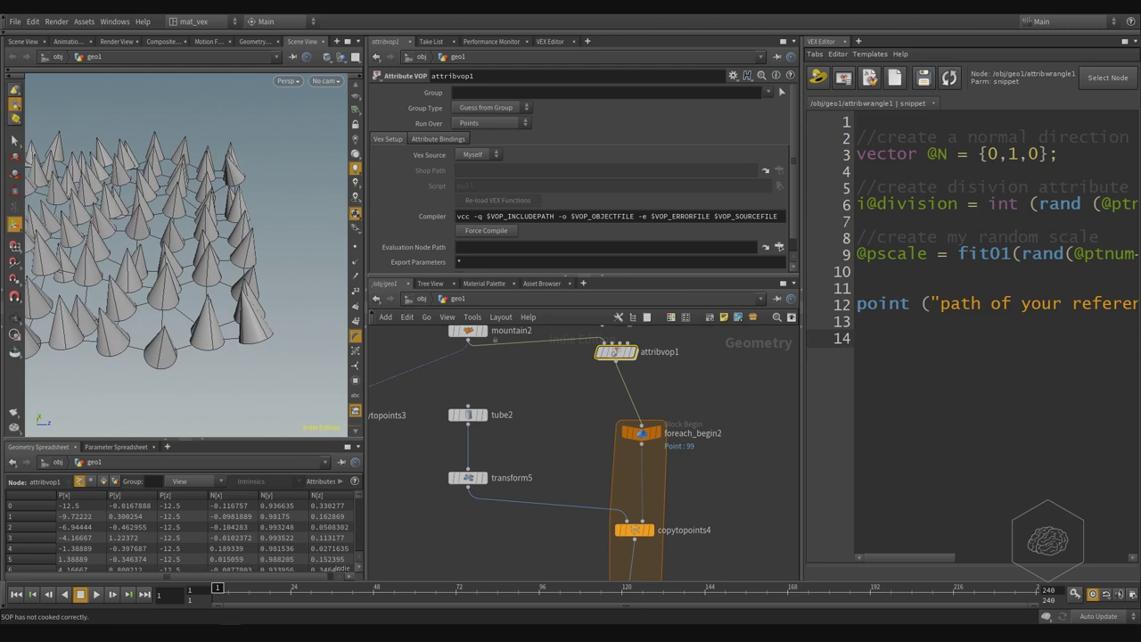
{"action": "middle_click_drag", "start_coordinate": [736, 388], "coordinate": [708, 453]}
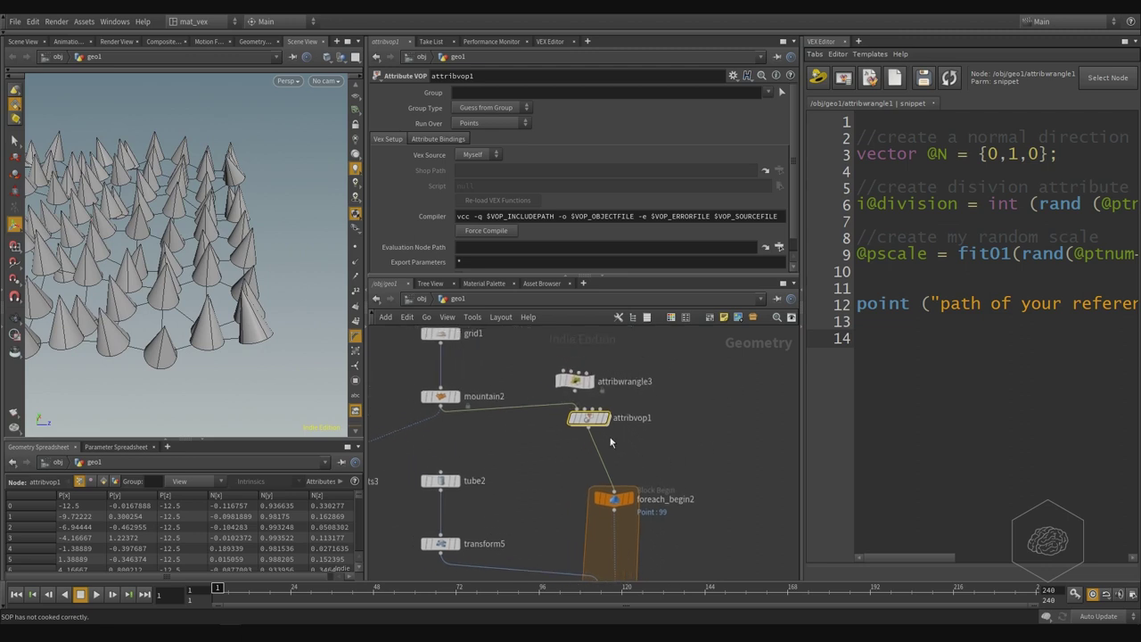
{"action": "left_click_drag", "start_coordinate": [594, 425], "coordinate": [619, 447]}
{"action": "middle_click_drag", "start_coordinate": [608, 457], "coordinate": [565, 467]}
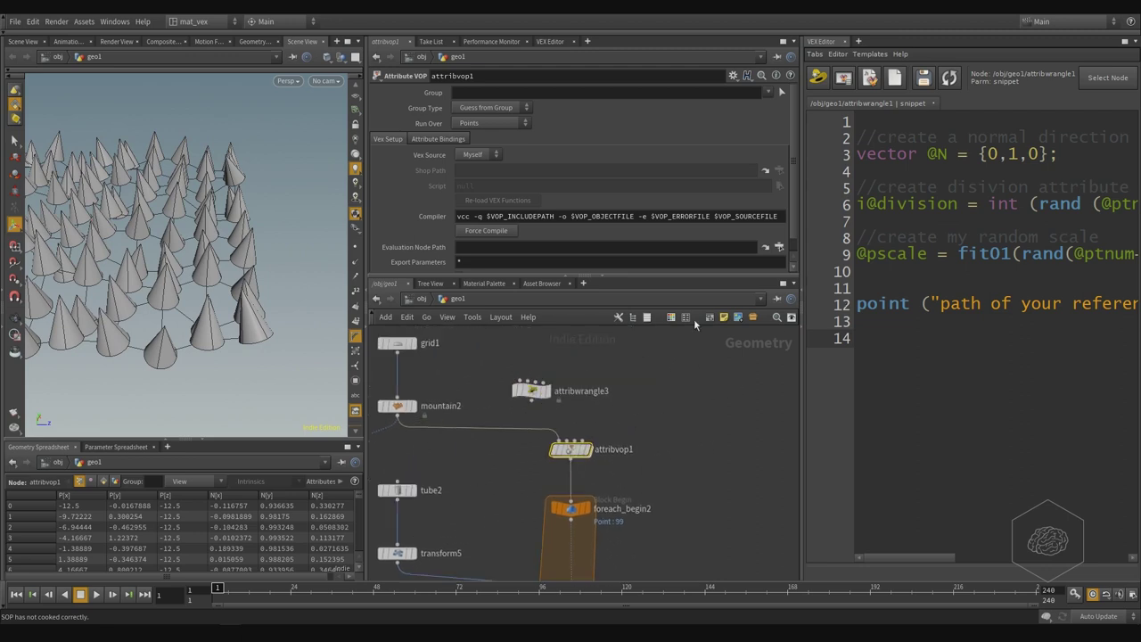
- Connect mountain2 into attribwrangle3 and place the wrangle beside attribvop1
{"action": "left_click", "coordinate": [532, 391]}
{"action": "left_click", "coordinate": [398, 416]}
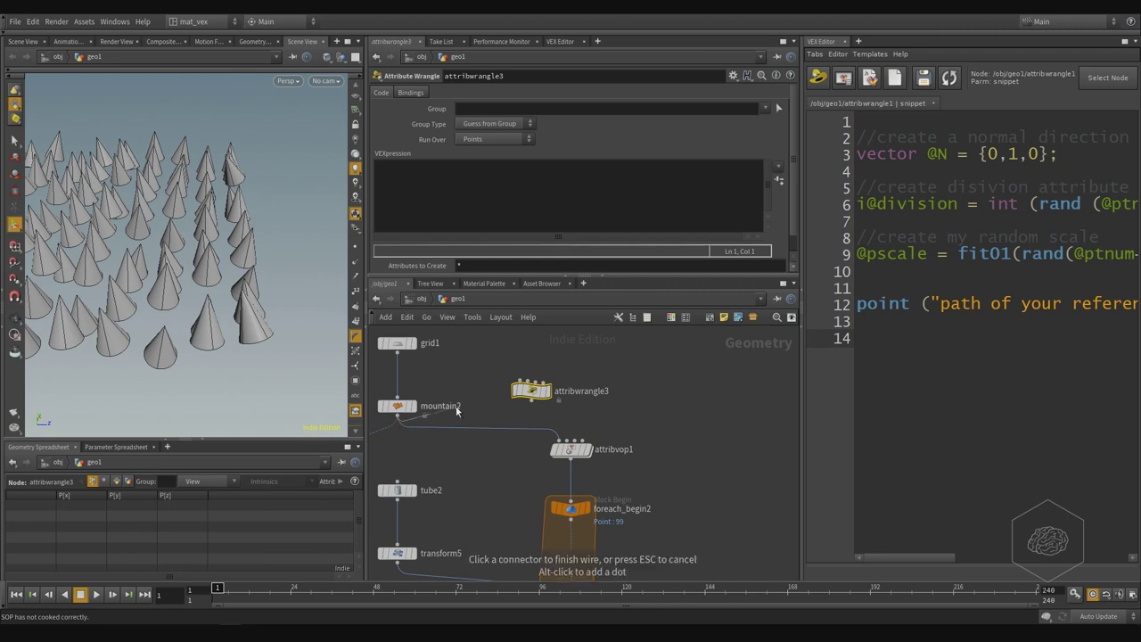
{"action": "left_click", "coordinate": [532, 382]}
{"action": "left_click_drag", "start_coordinate": [532, 392], "coordinate": [713, 452]}
{"action": "middle_click_drag", "start_coordinate": [749, 494], "coordinate": [670, 446]}
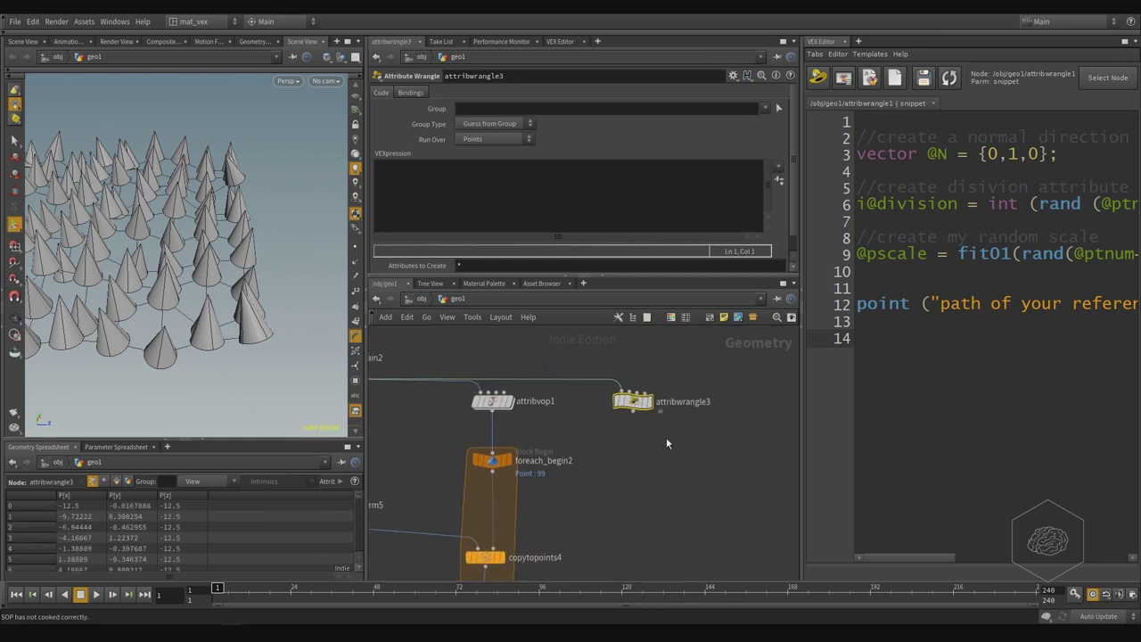
{"action": "left_click_drag", "start_coordinate": [711, 374], "coordinate": [603, 440]}
{"action": "left_click", "coordinate": [641, 226]}
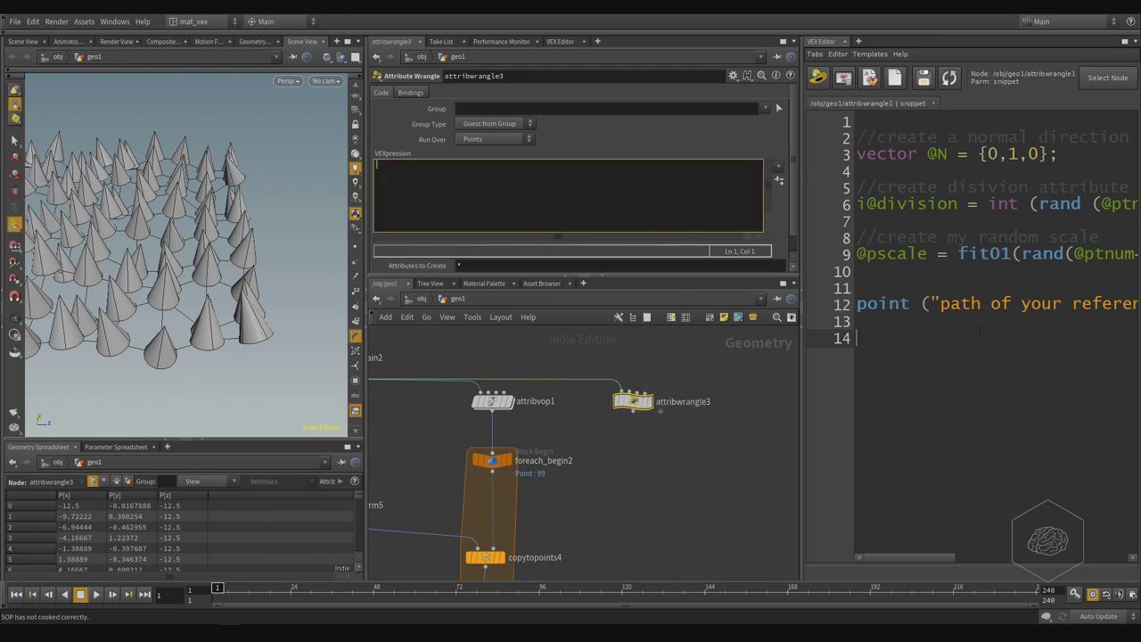
- Trim the existing snippet down to the single line @N = @N;
{"action": "left_click_drag", "start_coordinate": [1059, 155], "coordinate": [777, 159]}
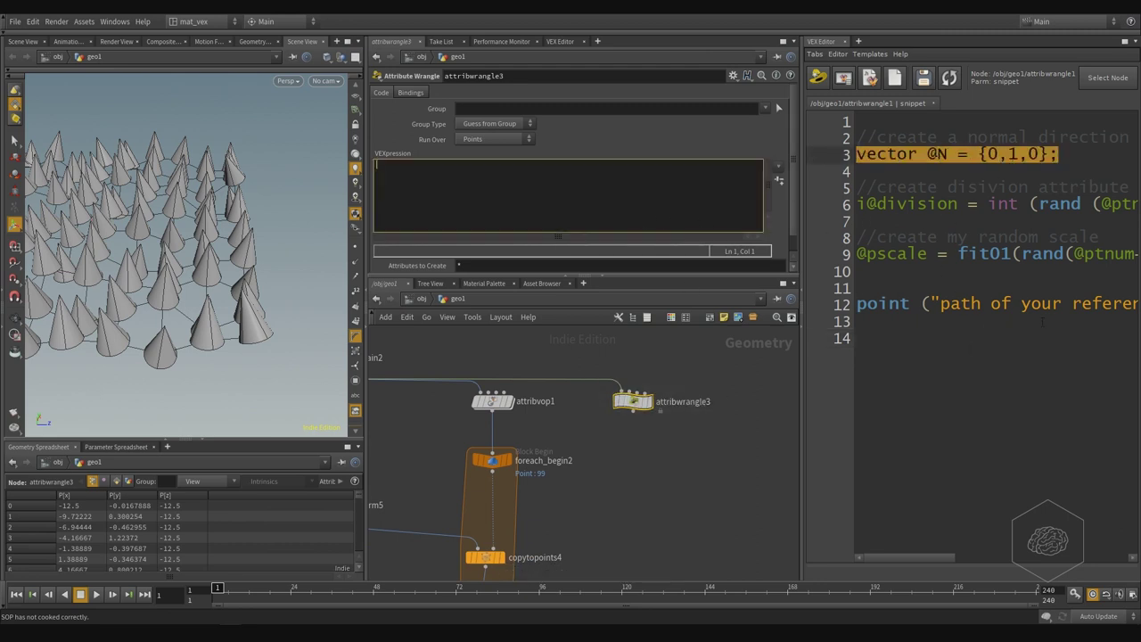
{"action": "left_click_drag", "start_coordinate": [1042, 334], "coordinate": [858, 185]}
{"action": "left_click", "coordinate": [976, 356]}
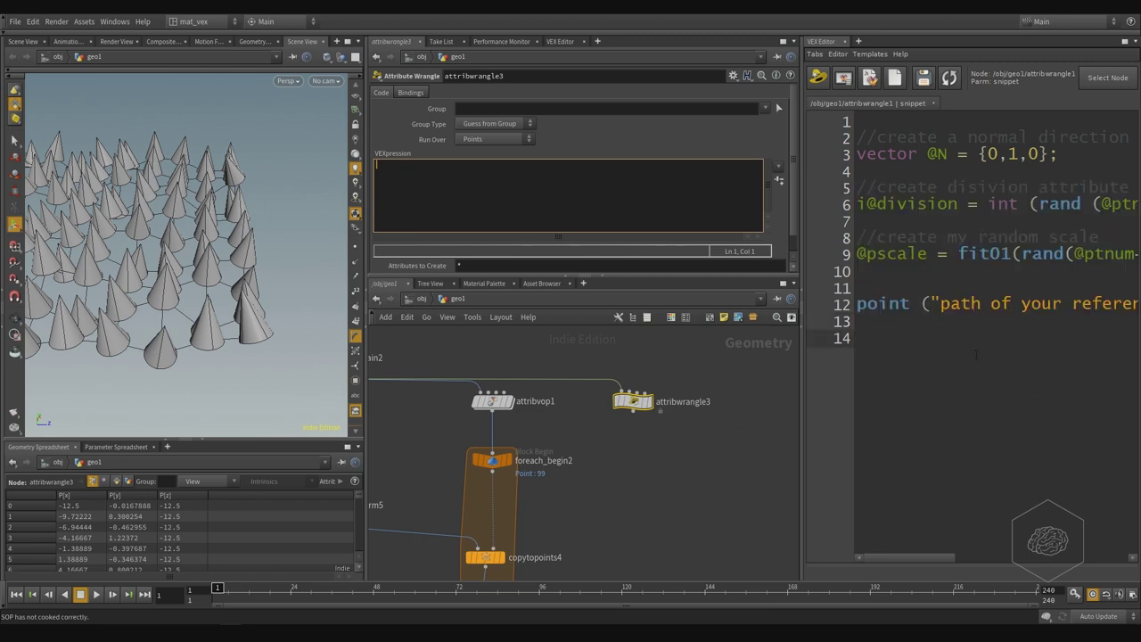
{"action": "left_click_drag", "start_coordinate": [976, 356], "coordinate": [1006, 183]}
{"action": "key", "text": "BackSpace"}
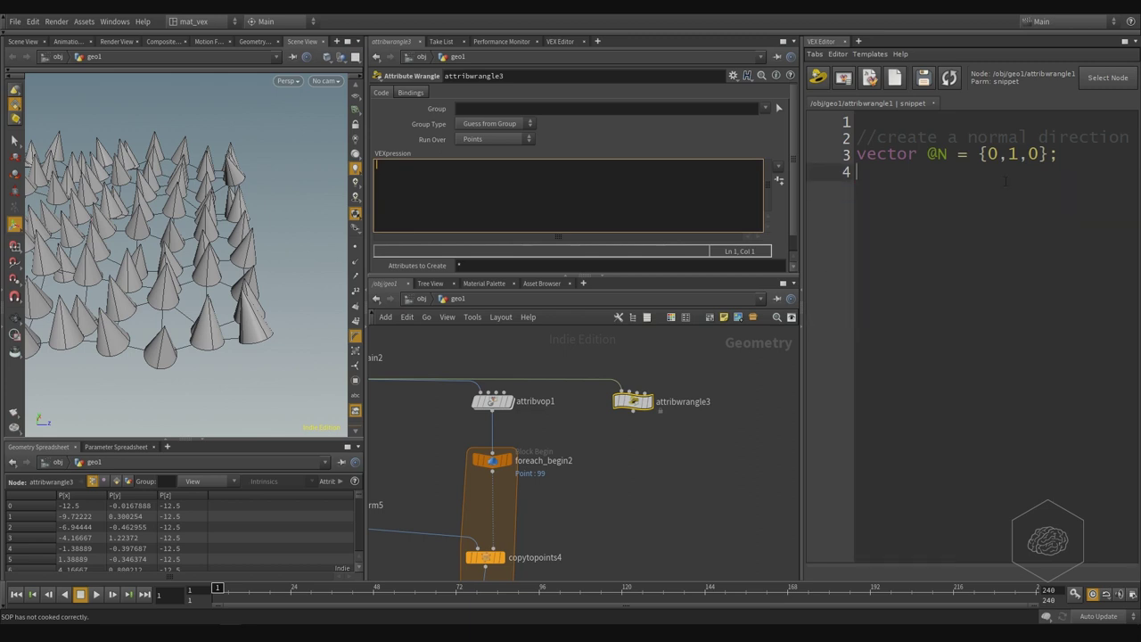
{"action": "key", "text": "BackSpace"}
{"action": "left_click", "coordinate": [1037, 137]}
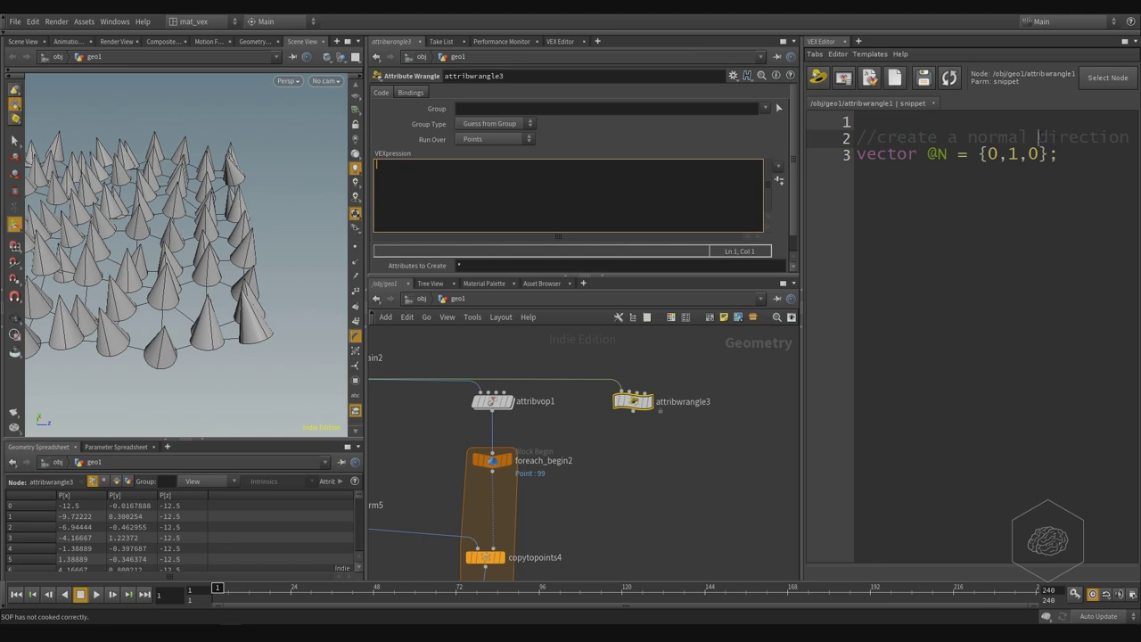
{"action": "left_click", "coordinate": [1067, 154]}
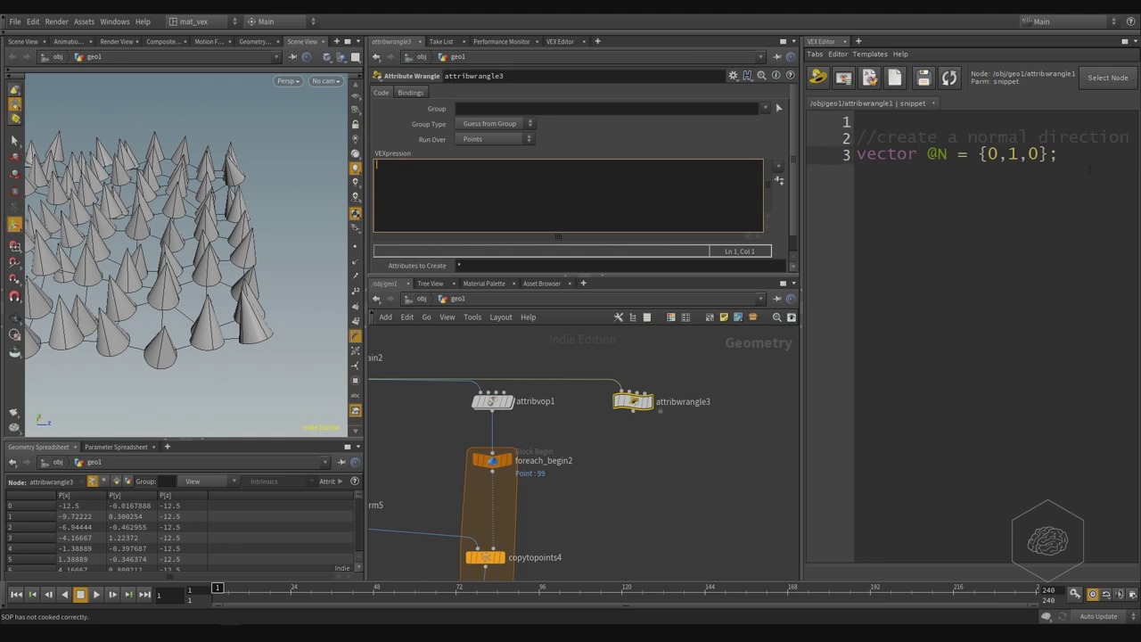
{"action": "key", "text": "shift+Left"}
{"action": "key", "text": "shift+Left"}
{"action": "key", "text": "shift+Left"}
{"action": "key", "text": "shift+Left"}
{"action": "key", "text": "shift+Left"}
{"action": "key", "text": "shift+Left"}
{"action": "key", "text": "shift+Left"}
{"action": "type", "text": "@N"}
{"action": "key", "text": "shift+Left"}
{"action": "key", "text": "shift+Left"}
{"action": "key", "text": "shift+Left"}
{"action": "key", "text": "shift+Left"}
{"action": "key", "text": "shift+Left"}
{"action": "key", "text": "shift+Left"}
{"action": "key", "text": "shift+Left"}
{"action": "key", "text": "shift+Left"}
{"action": "key", "text": "shift+Left"}
{"action": "key", "text": "shift+Left"}
{"action": "key", "text": "shift+Left"}
{"action": "key", "text": "shift+Left"}
{"action": "key", "text": "shift+Left"}
{"action": "key", "text": "shift+Left"}
{"action": "key", "text": "shift+Left"}
{"action": "key", "text": "shift+Left"}
{"action": "key", "text": "BackSpace"}
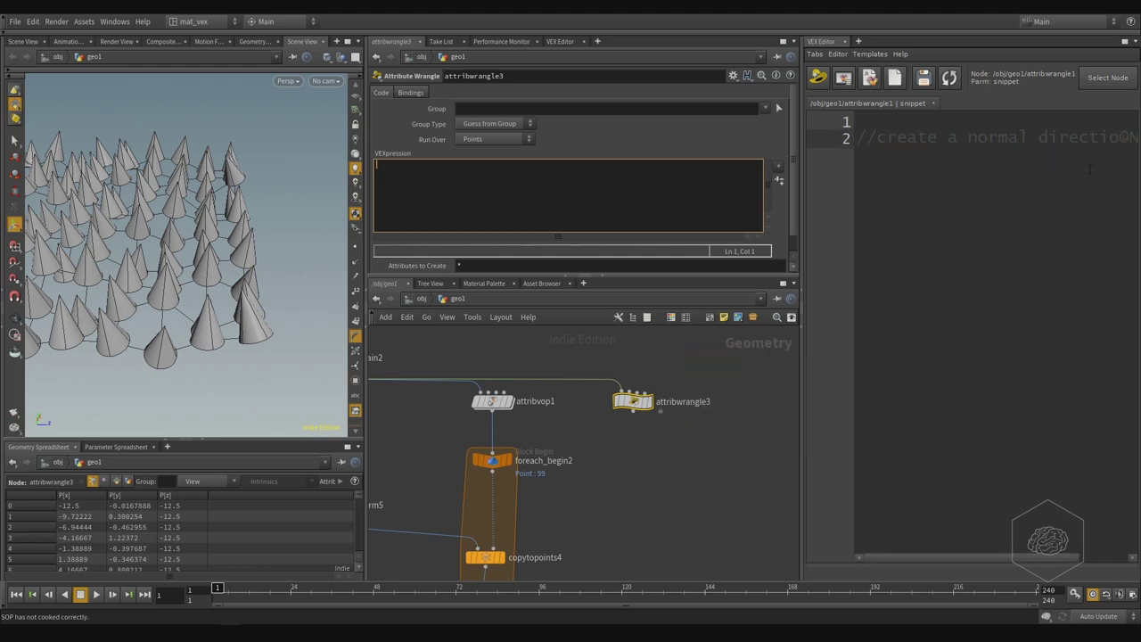
{"action": "key", "text": "ctrl+z"}
{"action": "key", "text": "shift+Left"}
{"action": "key", "text": "shift+Left"}
{"action": "key", "text": "shift+Left"}
{"action": "key", "text": "shift+Left"}
{"action": "key", "text": "shift+Left"}
{"action": "key", "text": "shift+Left"}
{"action": "key", "text": "shift+Left"}
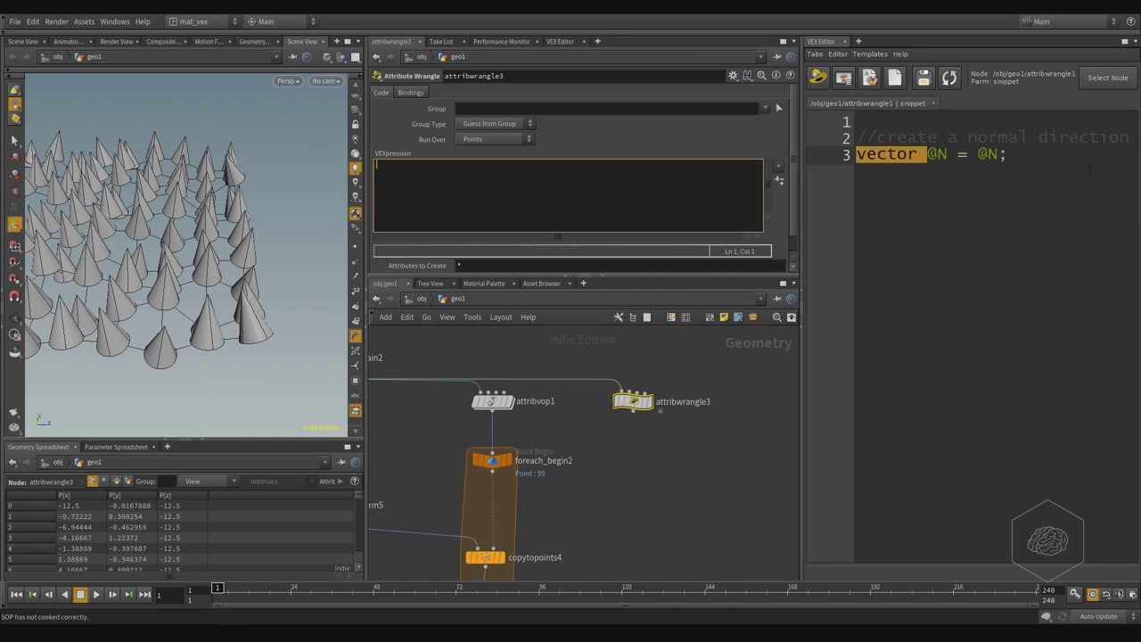
{"action": "key", "text": "BackSpace"}
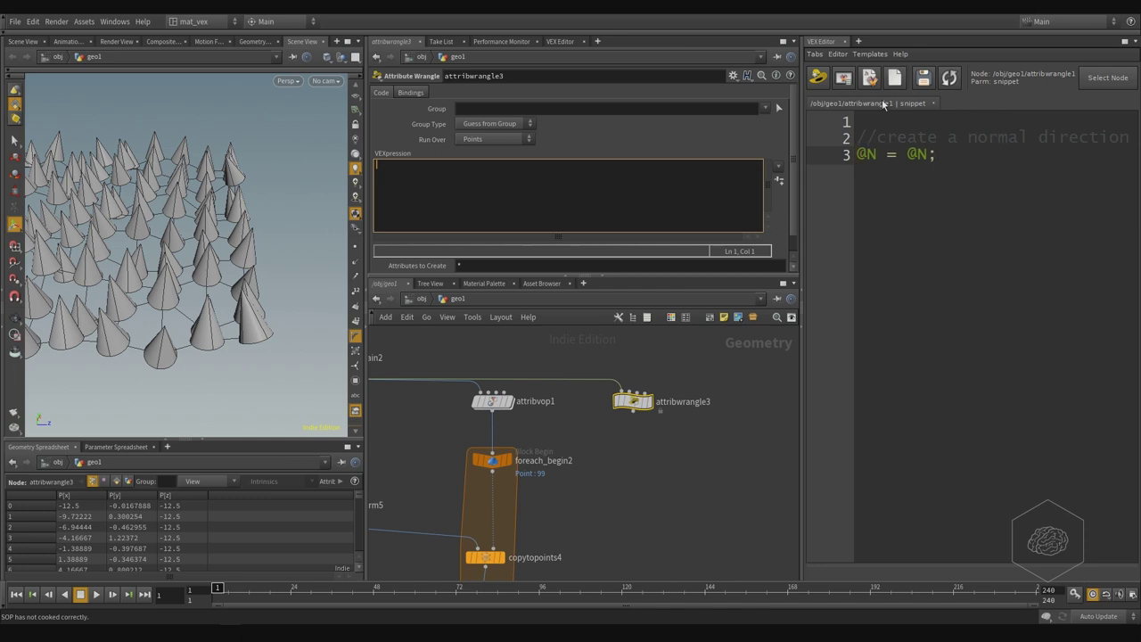
- Write @N=@N; into attribwrangle3's snippet in the VEX Editor and save it
{"action": "left_click", "coordinate": [826, 81]}
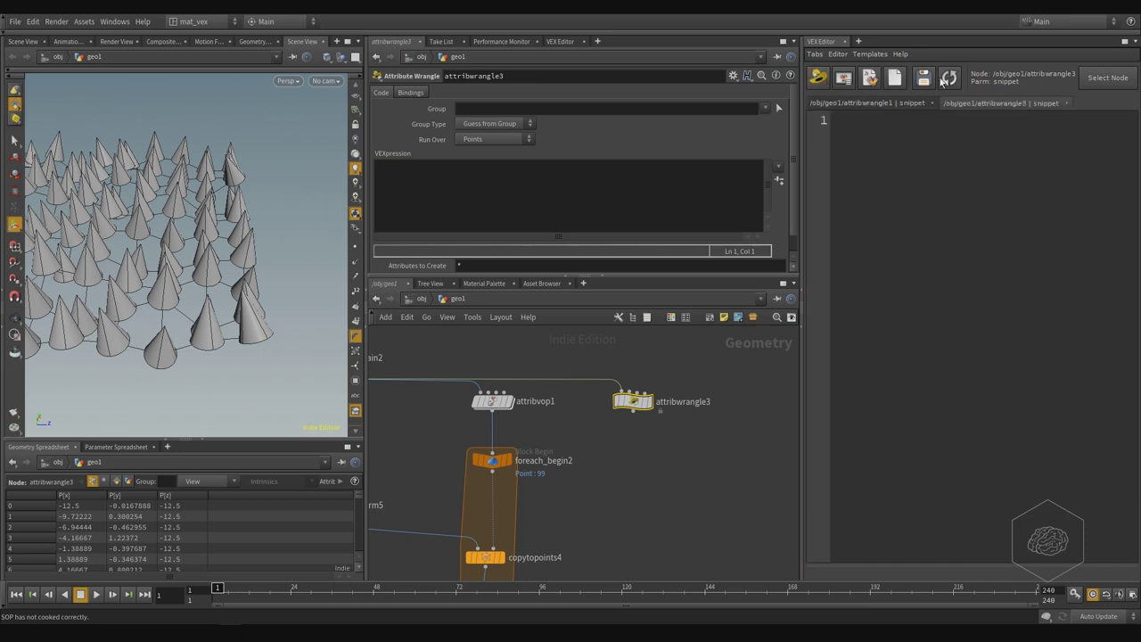
{"action": "left_click", "coordinate": [927, 140]}
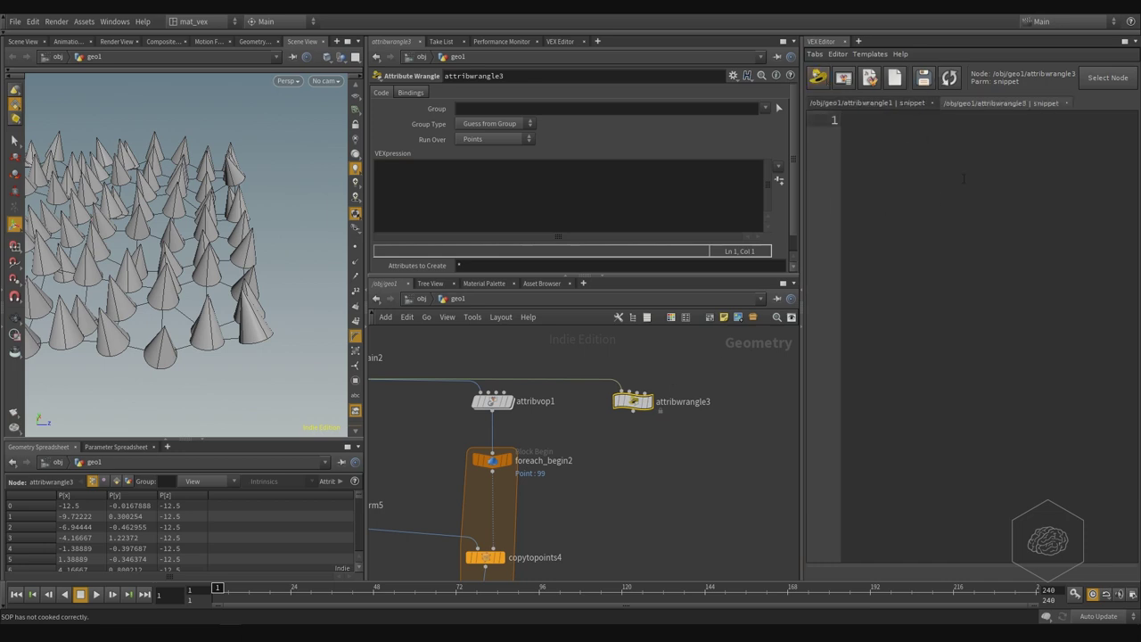
{"action": "type", "text": "//create a normal direction @N = @N;"}
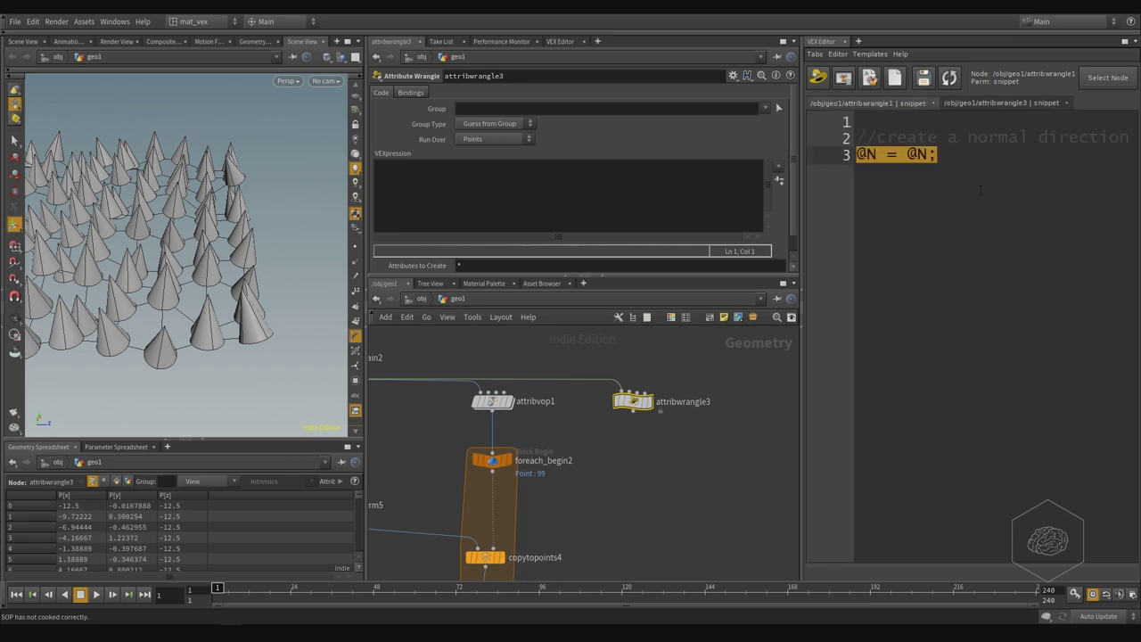
{"action": "key", "text": "ctrl+a"}
{"action": "key", "text": "BackSpace"}
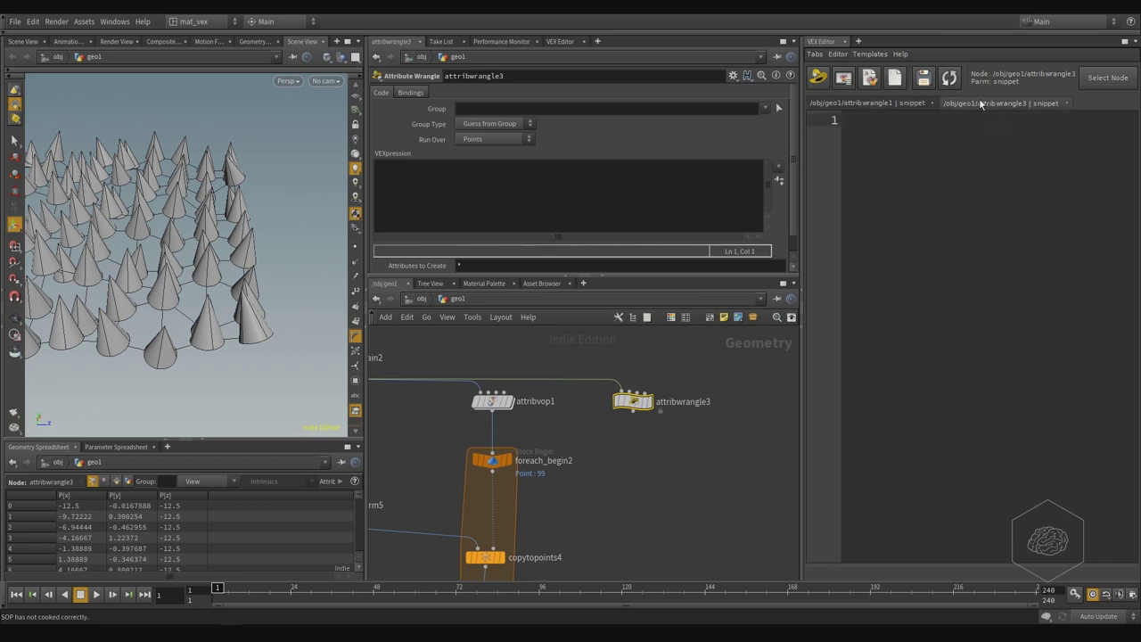
{"action": "type", "text": "class"}
{"action": "key", "text": "BackSpace"}
{"action": "type", "text": "@N=@N"}
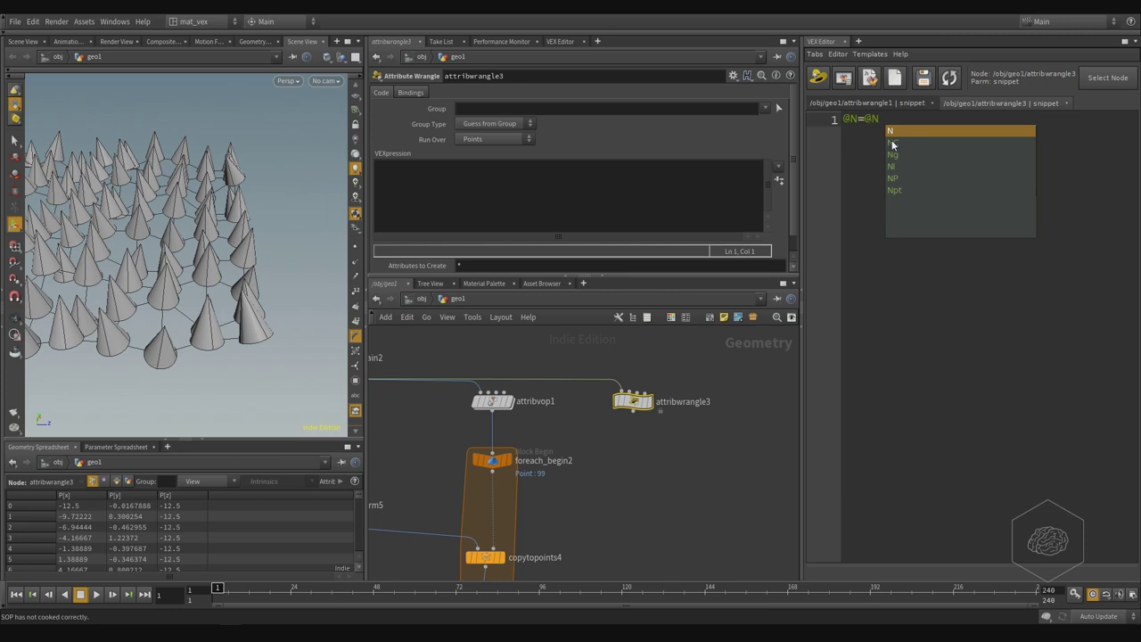
{"action": "key", "text": "Escape"}
{"action": "type", "text": ";"}
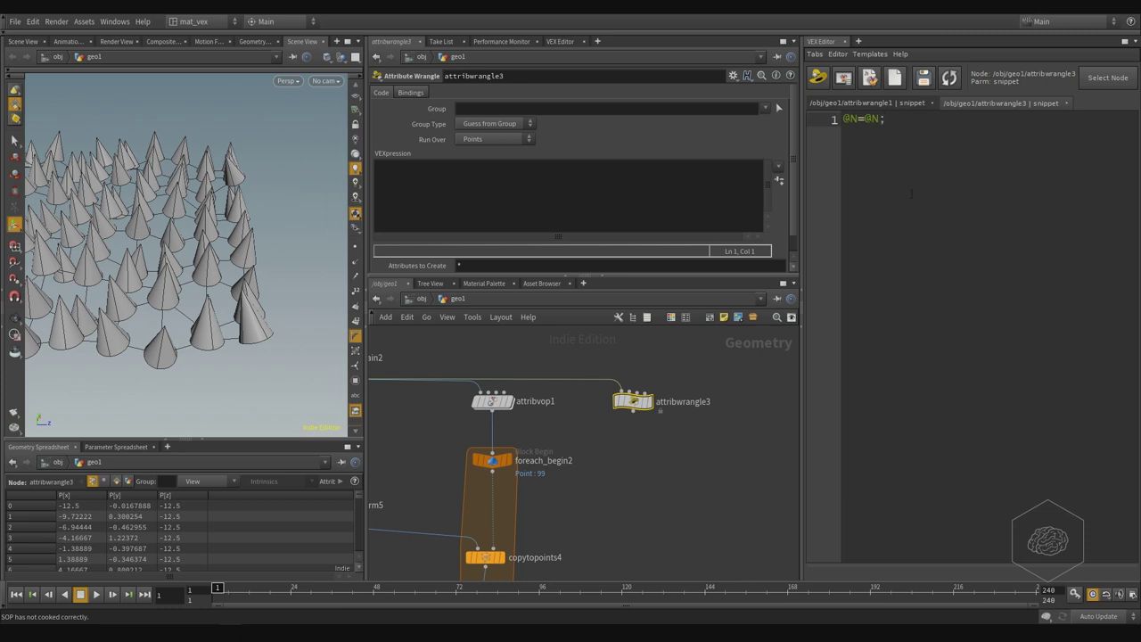
{"action": "left_click", "coordinate": [923, 78]}
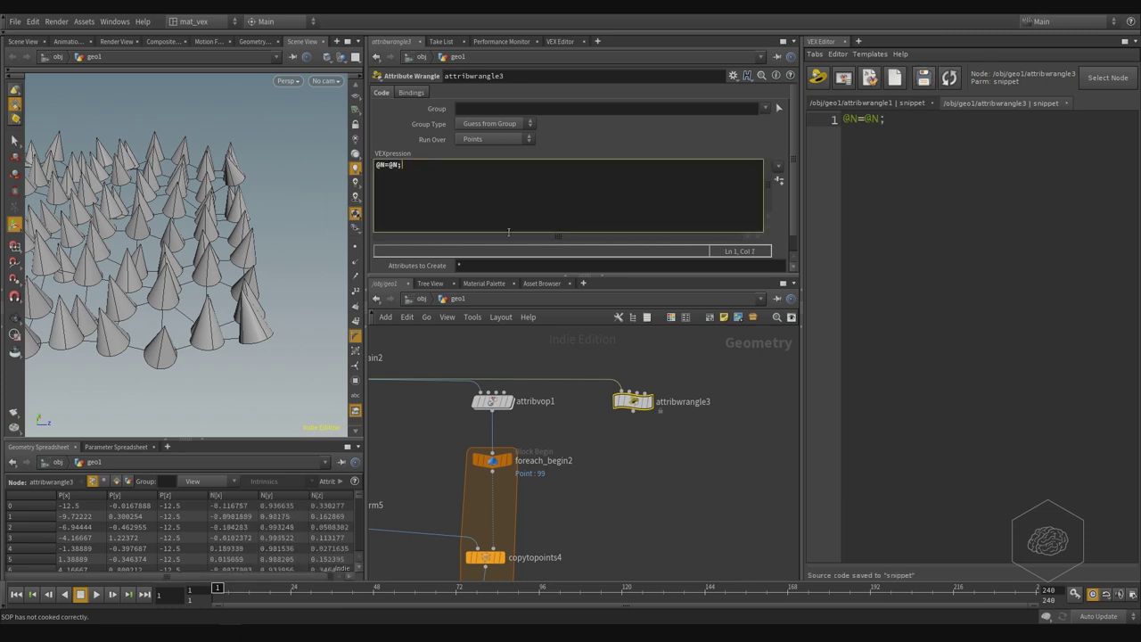
- Connect attribwrangle3's output into foreach_begin2 and center the for-each block in view
{"action": "left_click_drag", "start_coordinate": [636, 415], "coordinate": [521, 449]}
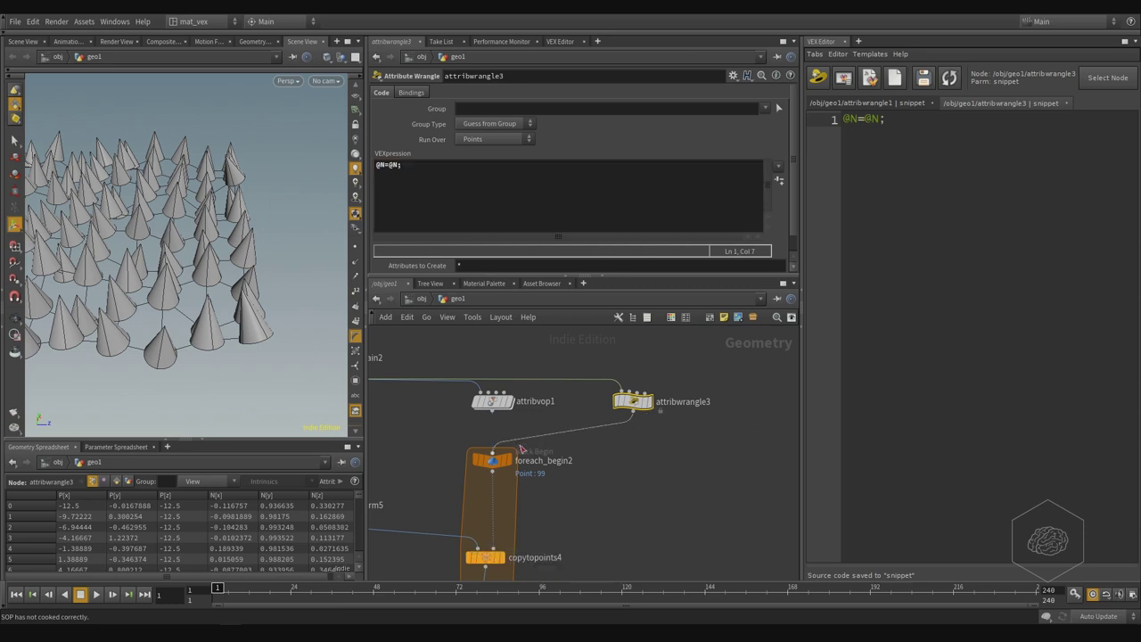
{"action": "middle_click_drag", "start_coordinate": [620, 458], "coordinate": [656, 457]}
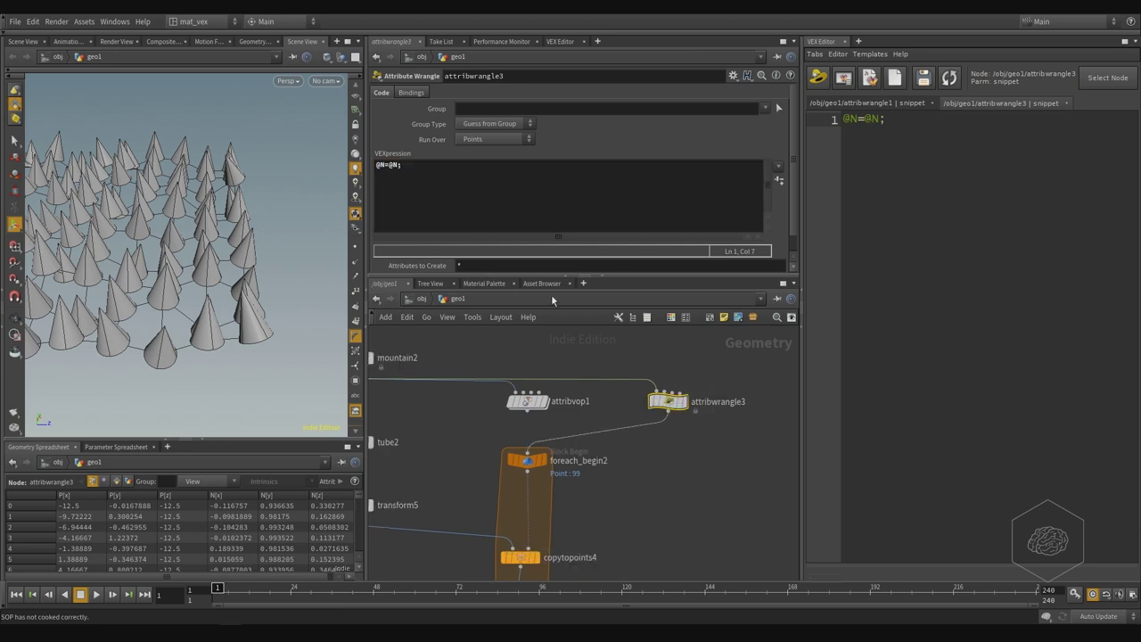
{"action": "middle_click_drag", "start_coordinate": [713, 554], "coordinate": [738, 515]}
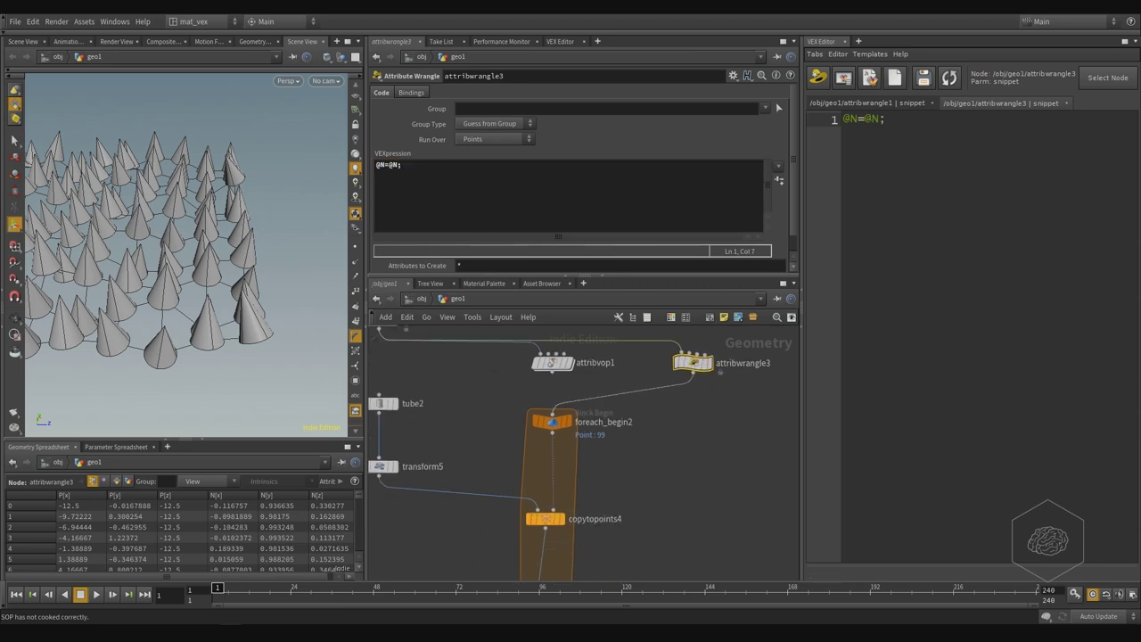
{"action": "left_click", "coordinate": [979, 237]}
{"action": "middle_click_drag", "start_coordinate": [700, 453], "coordinate": [694, 456]}
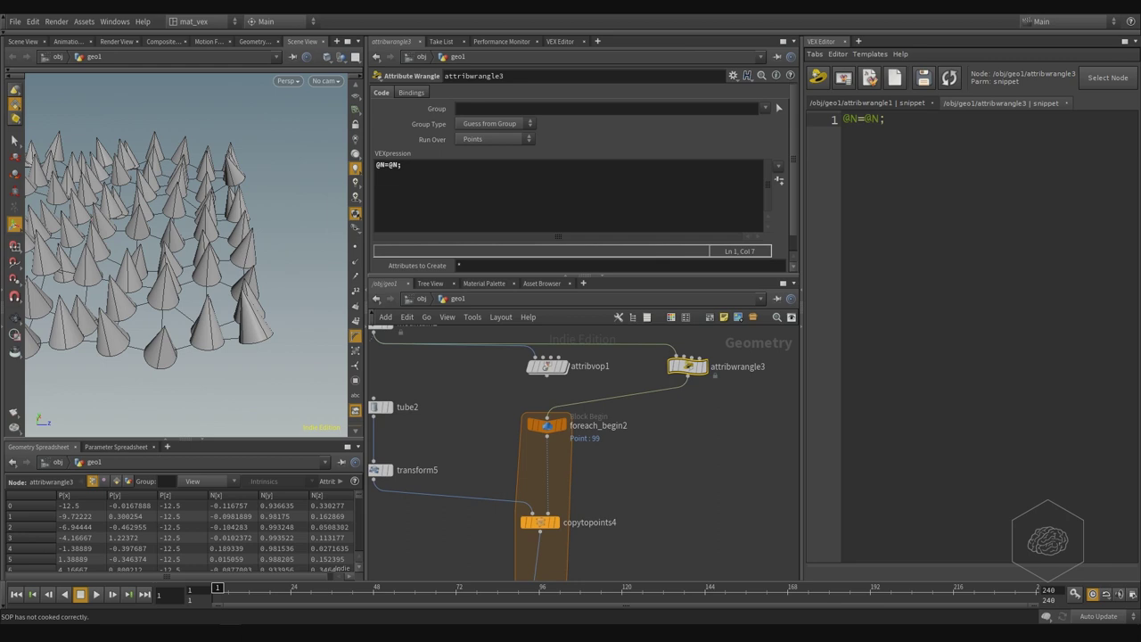
{"action": "mouse_move", "coordinate": [694, 455]}
{"action": "middle_mouse_down"}
{"action": "mouse_move", "coordinate": [739, 425]}
{"action": "mouse_move", "coordinate": [706, 444]}
{"action": "middle_mouse_up"}
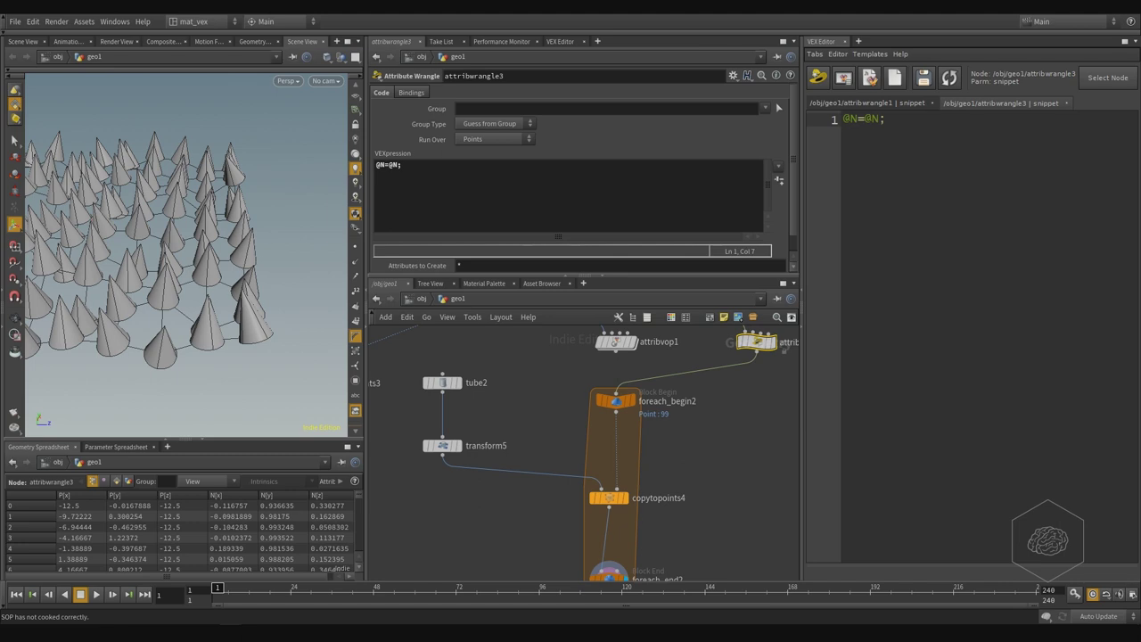
{"action": "middle_click_drag", "start_coordinate": [703, 477], "coordinate": [558, 428]}
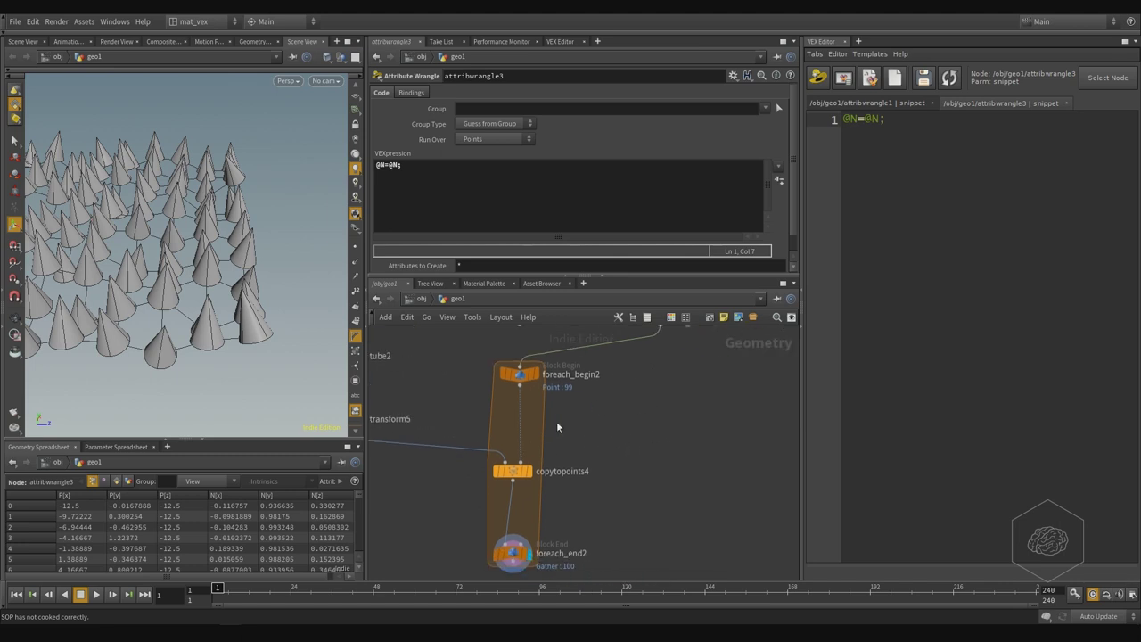
- Create a meta import node from foreach_begin2 and inspect the new foreach_begin2_metadata1
{"action": "left_click", "coordinate": [519, 374]}
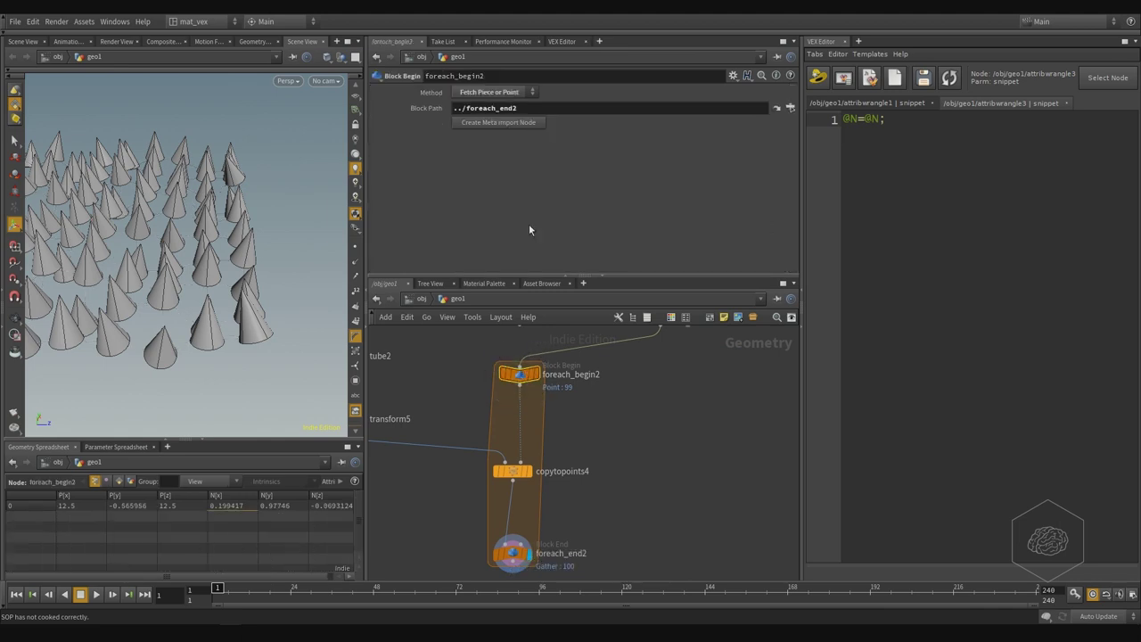
{"action": "left_click", "coordinate": [524, 127]}
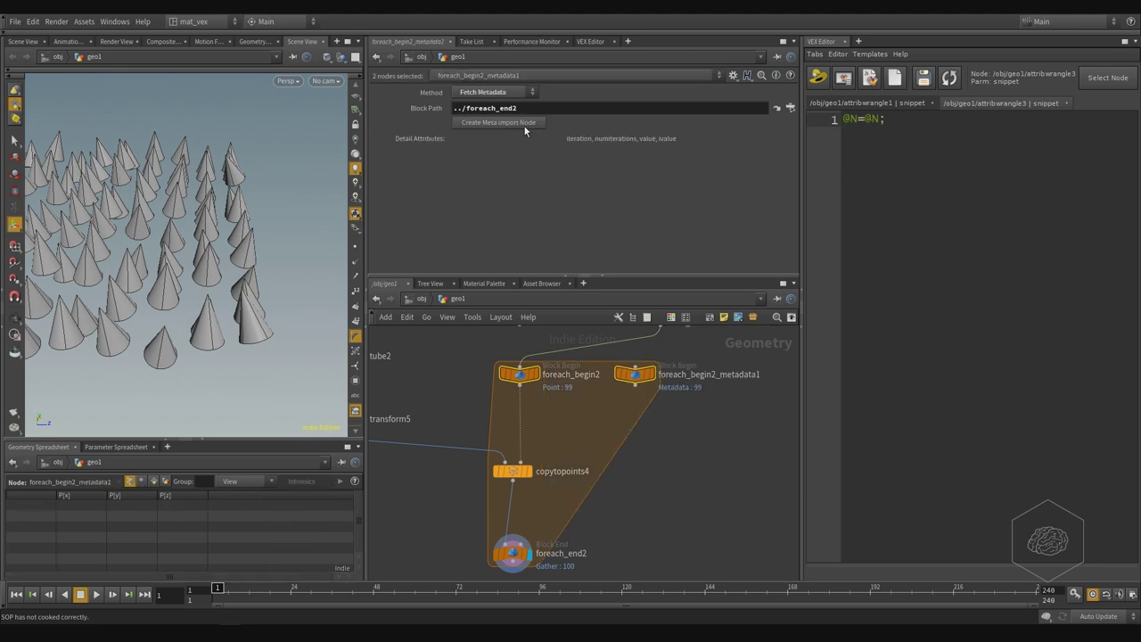
{"action": "middle_click", "coordinate": [640, 380]}
- Inspect foreach_begin2_metadata1's info, then select tube2 to show its Height of 3
{"action": "middle_click_drag", "start_coordinate": [515, 418], "coordinate": [530, 434]}
{"action": "scroll", "coordinate": [736, 472], "scroll_direction": "down", "scroll_amount": 2}
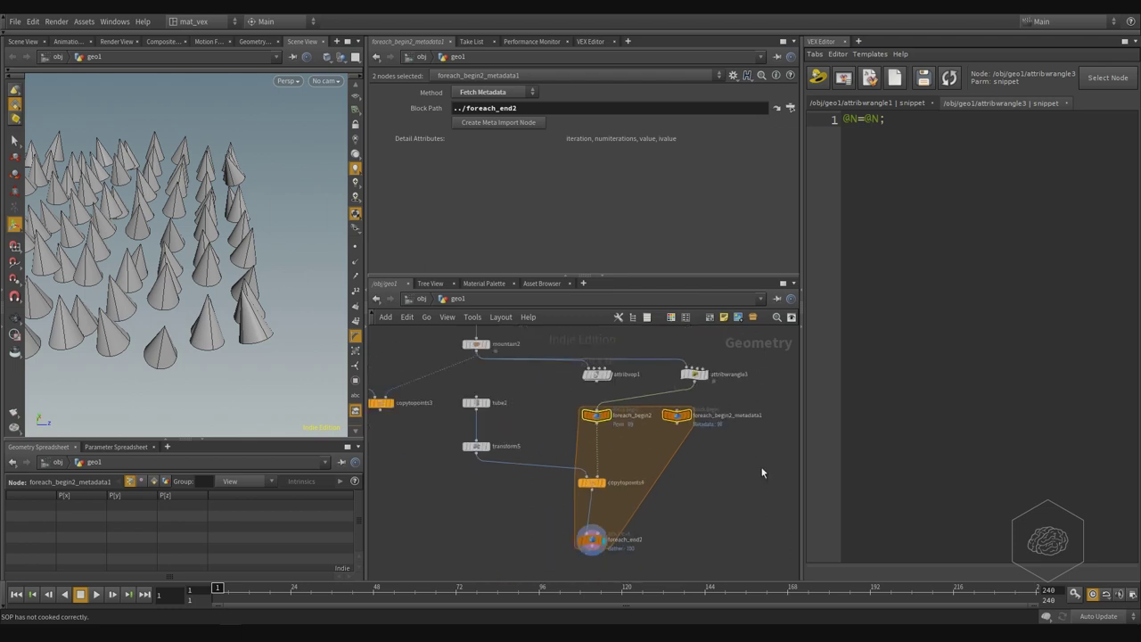
{"action": "left_click", "coordinate": [678, 416]}
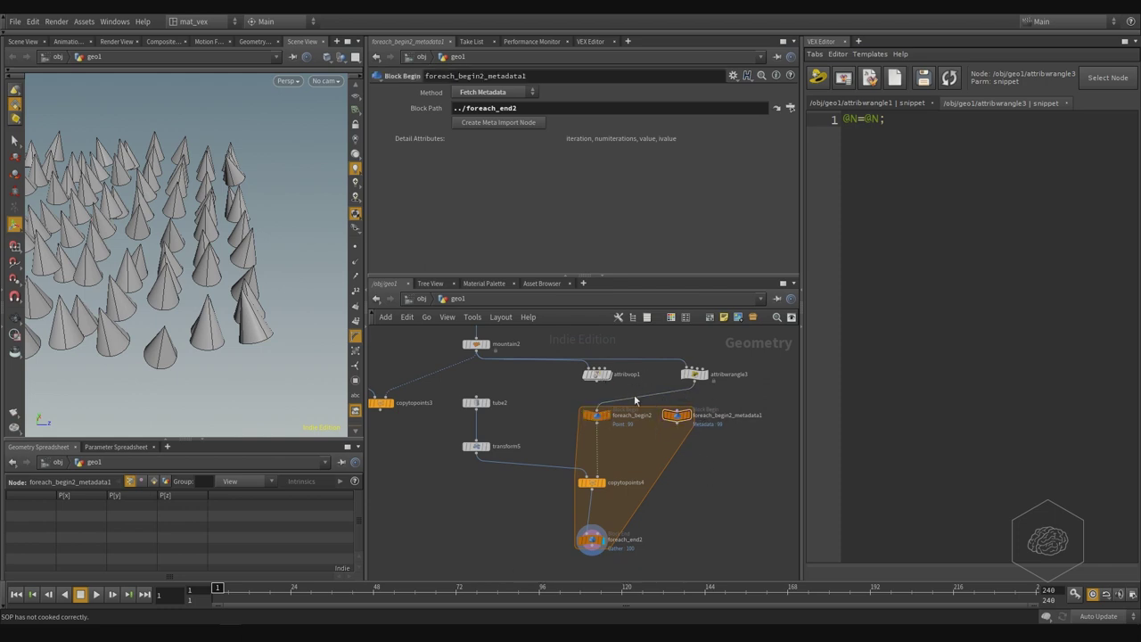
{"action": "scroll", "coordinate": [679, 427], "scroll_direction": "up", "scroll_amount": 2}
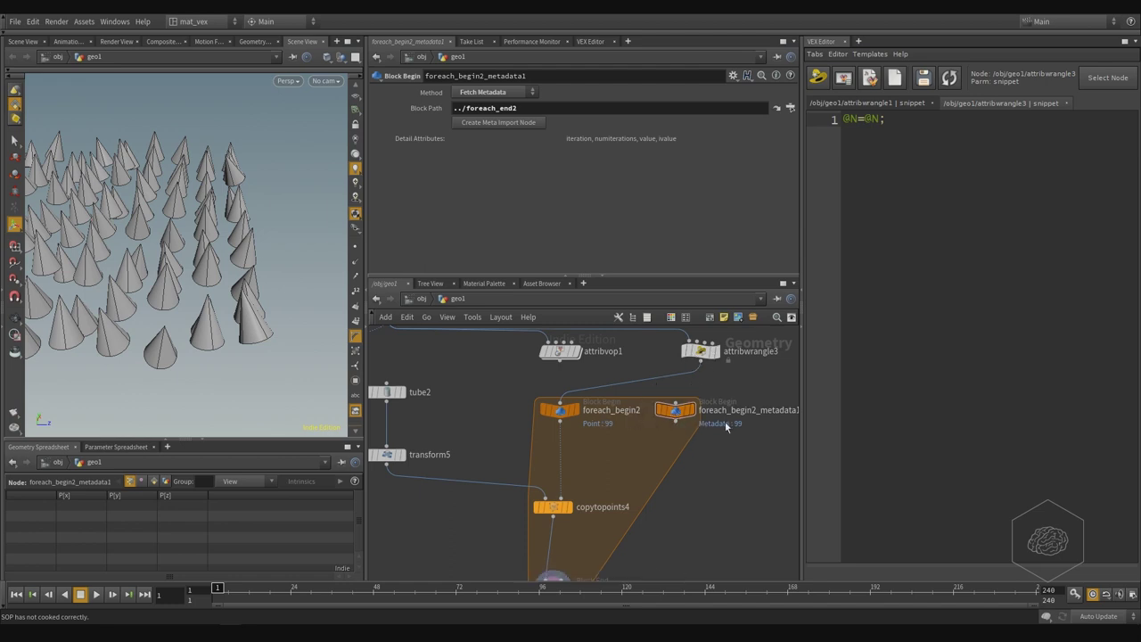
{"action": "scroll", "coordinate": [724, 420], "scroll_direction": "down", "scroll_amount": 3}
{"action": "middle_click_drag", "start_coordinate": [723, 467], "coordinate": [713, 514]}
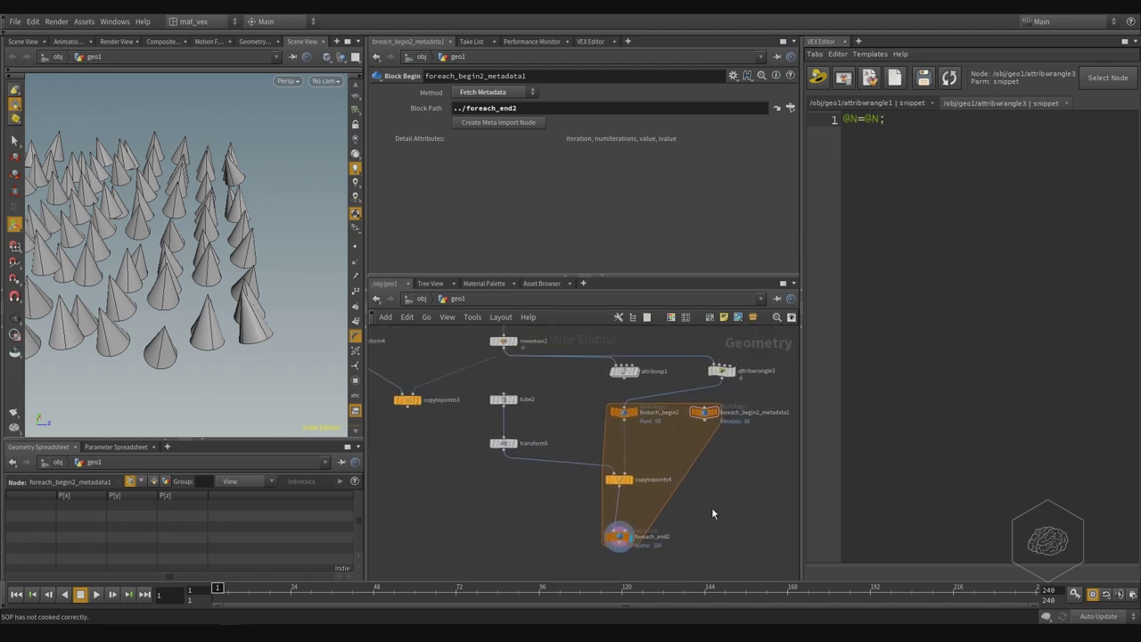
{"action": "middle_click", "coordinate": [704, 414]}
{"action": "left_click_drag", "start_coordinate": [552, 376], "coordinate": [495, 425]}
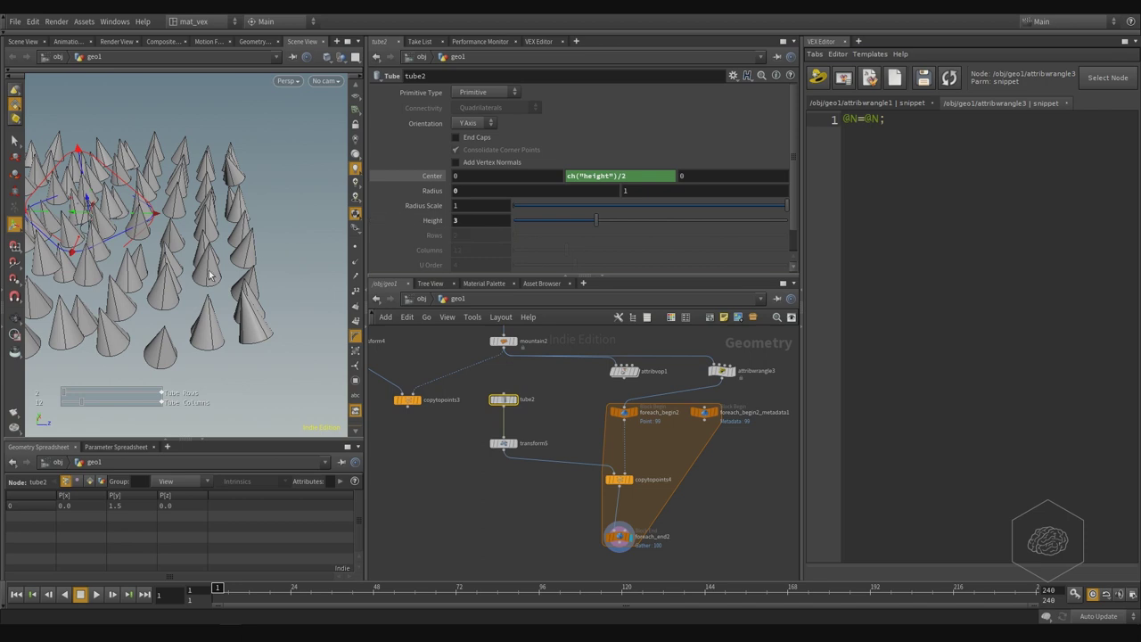
- Open the scene data chooser for tube2's Height and browse into obj > geo1
{"action": "right_click", "coordinate": [426, 225]}
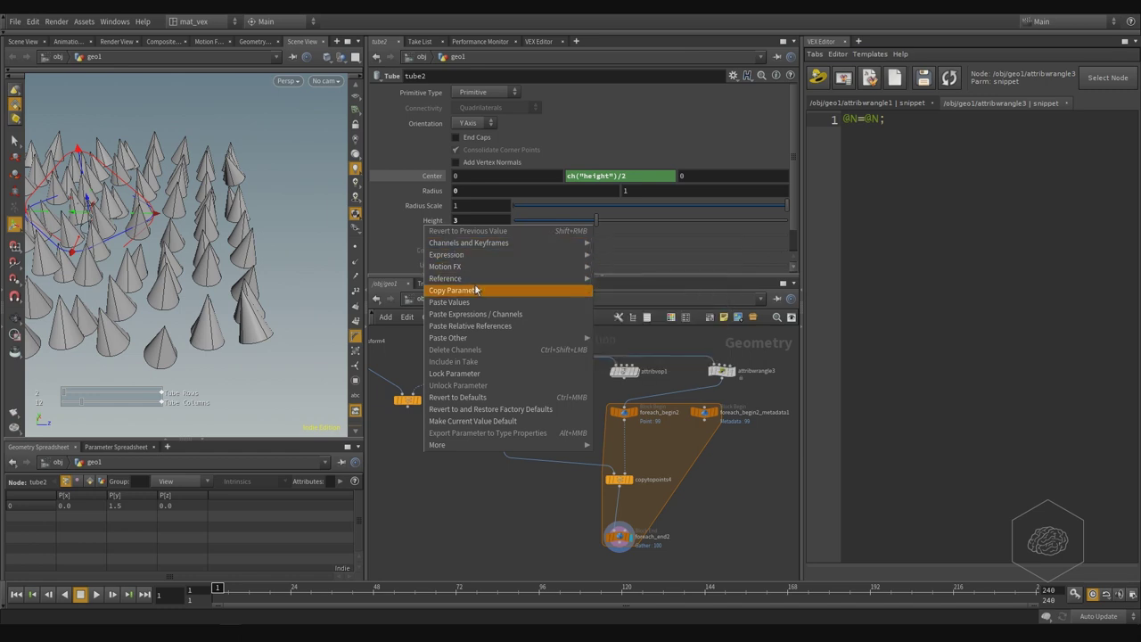
{"action": "mouse_move", "coordinate": [481, 282]}
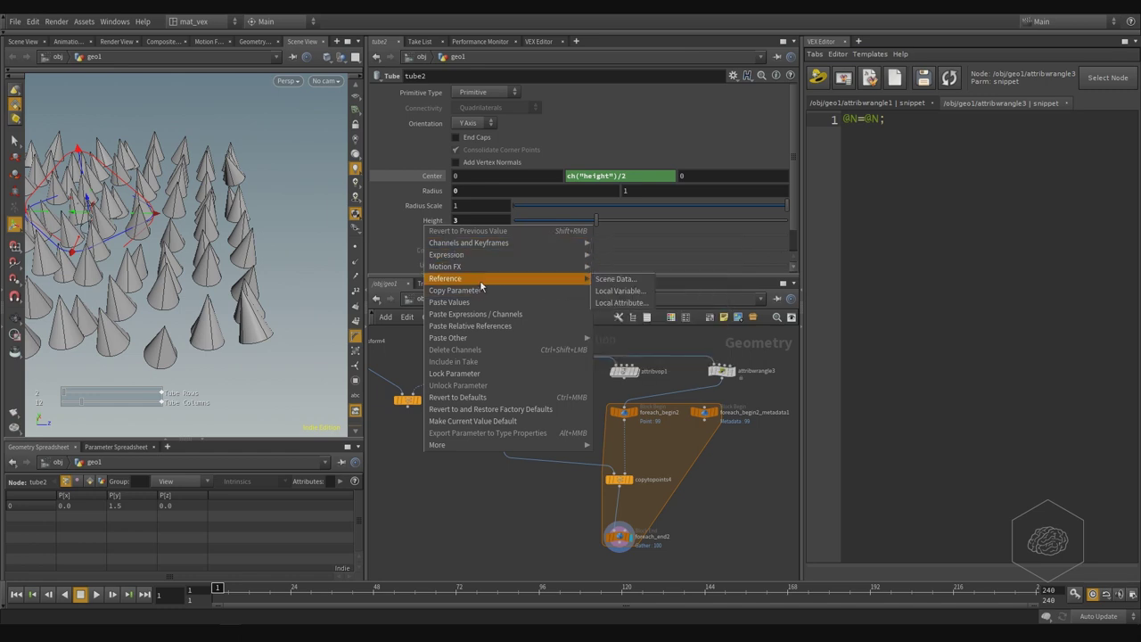
{"action": "left_click", "coordinate": [644, 279]}
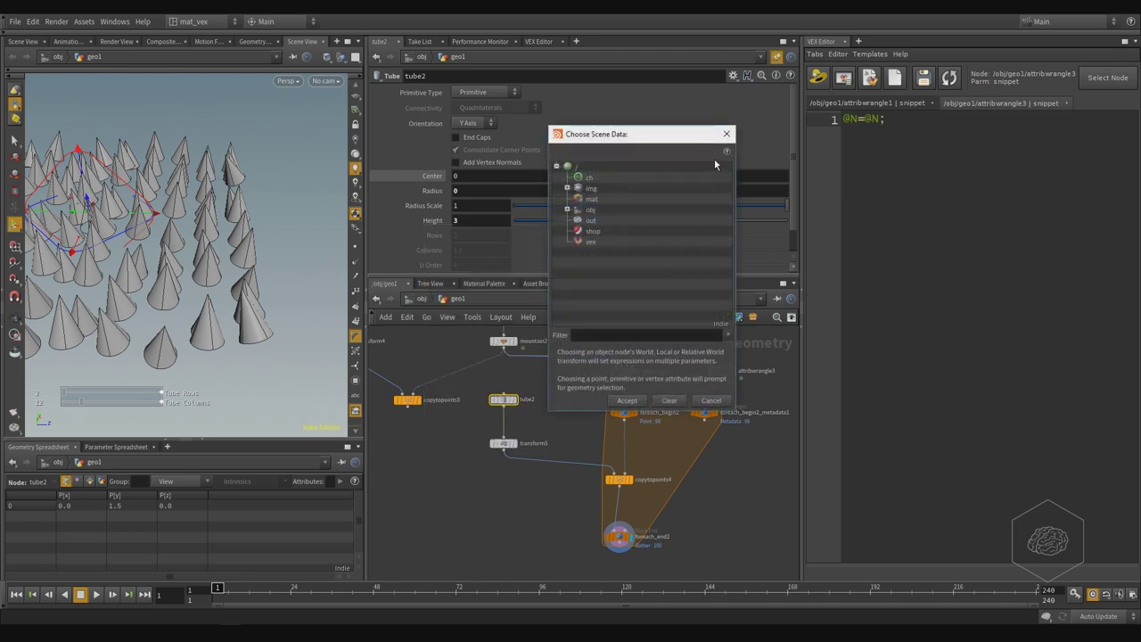
{"action": "left_click_drag", "start_coordinate": [624, 134], "coordinate": [446, 137]}
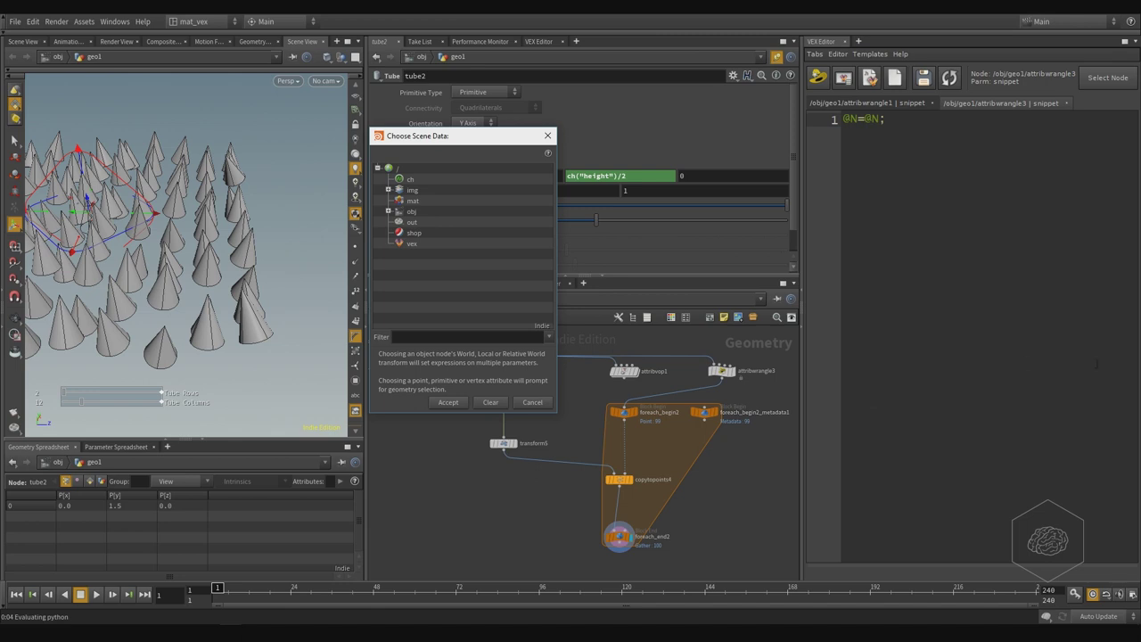
{"action": "scroll", "coordinate": [749, 423], "scroll_direction": "up", "scroll_amount": 4}
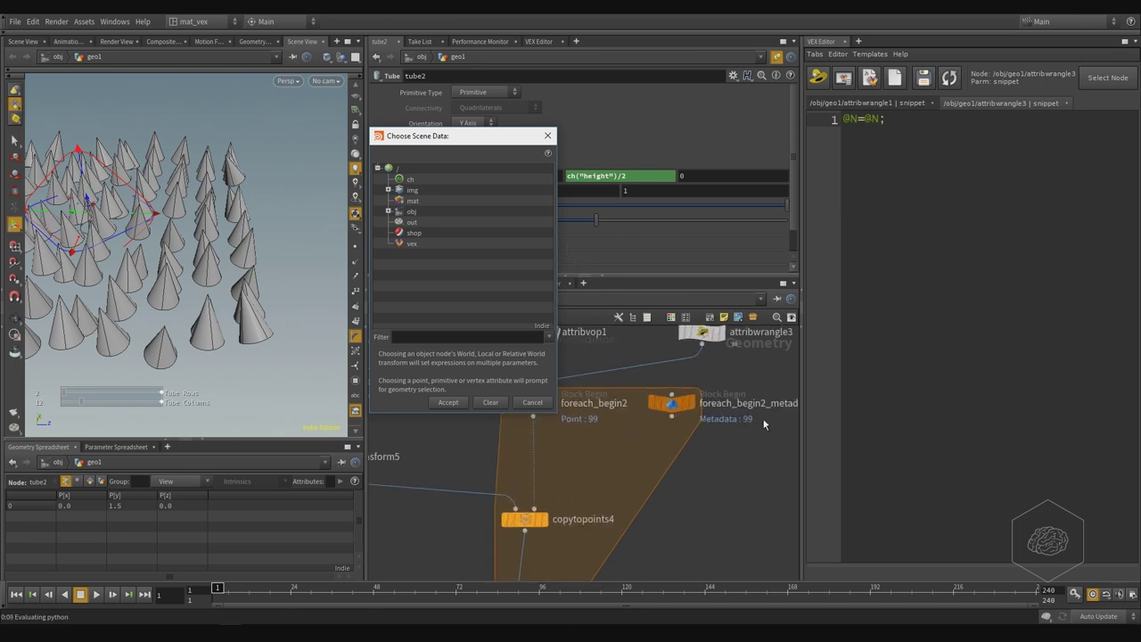
{"action": "middle_click_drag", "start_coordinate": [753, 404], "coordinate": [694, 411]}
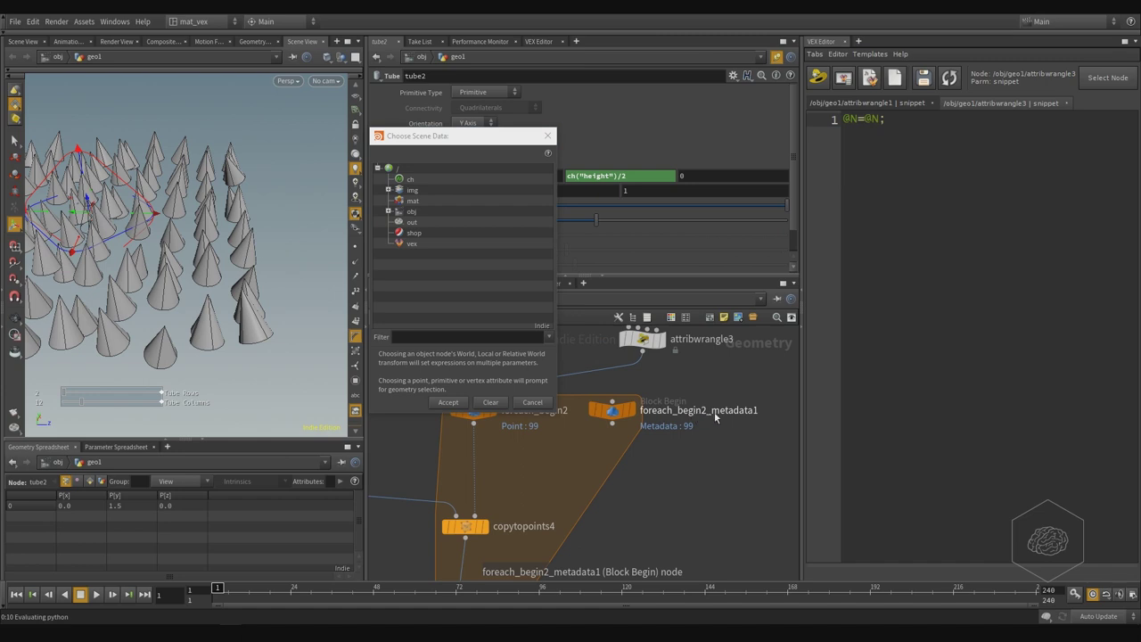
{"action": "left_click", "coordinate": [389, 212]}
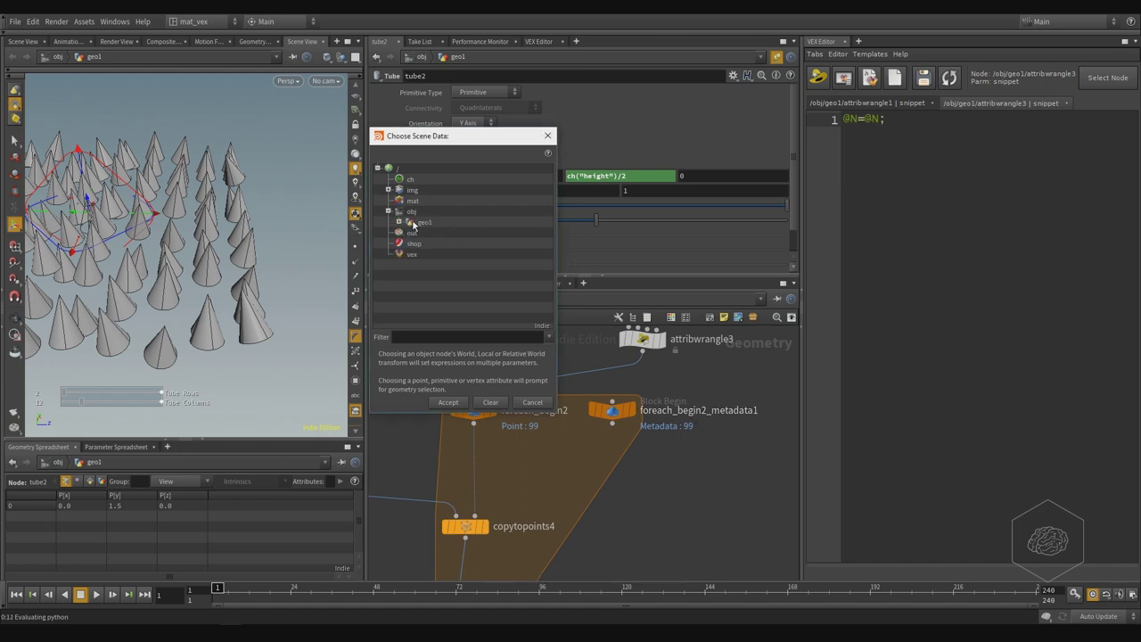
{"action": "left_click", "coordinate": [399, 222]}
{"action": "scroll", "coordinate": [449, 193], "scroll_direction": "down", "scroll_amount": 10}
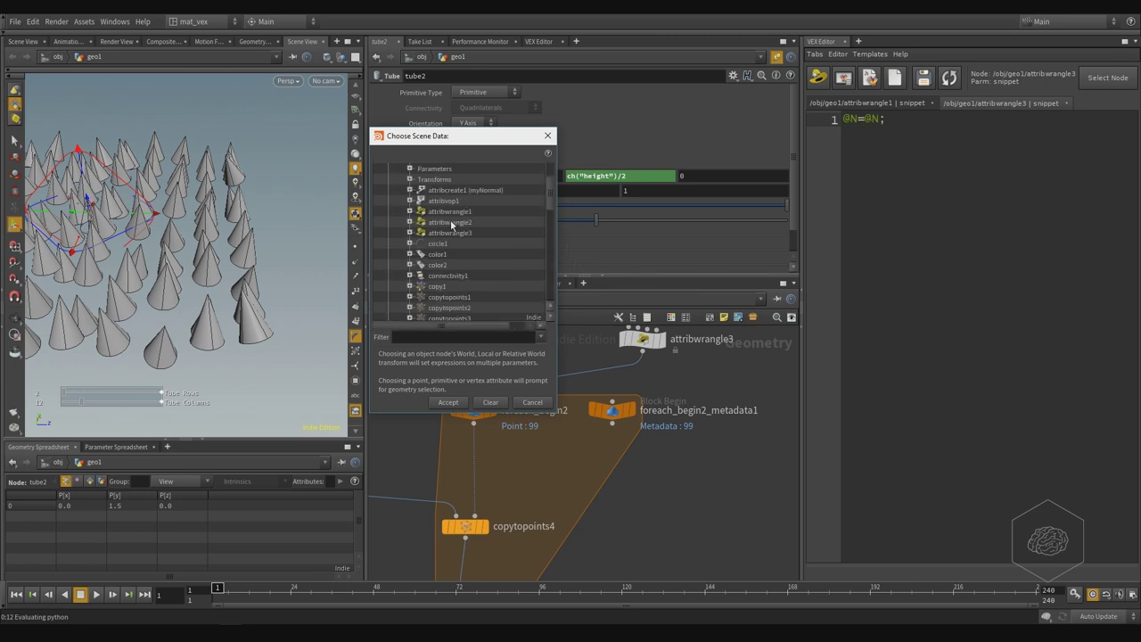
- Filter to foreach_begin2_metadata1 and accept its Attributes > Global > iteration as the Height
{"action": "left_click", "coordinate": [464, 339]}
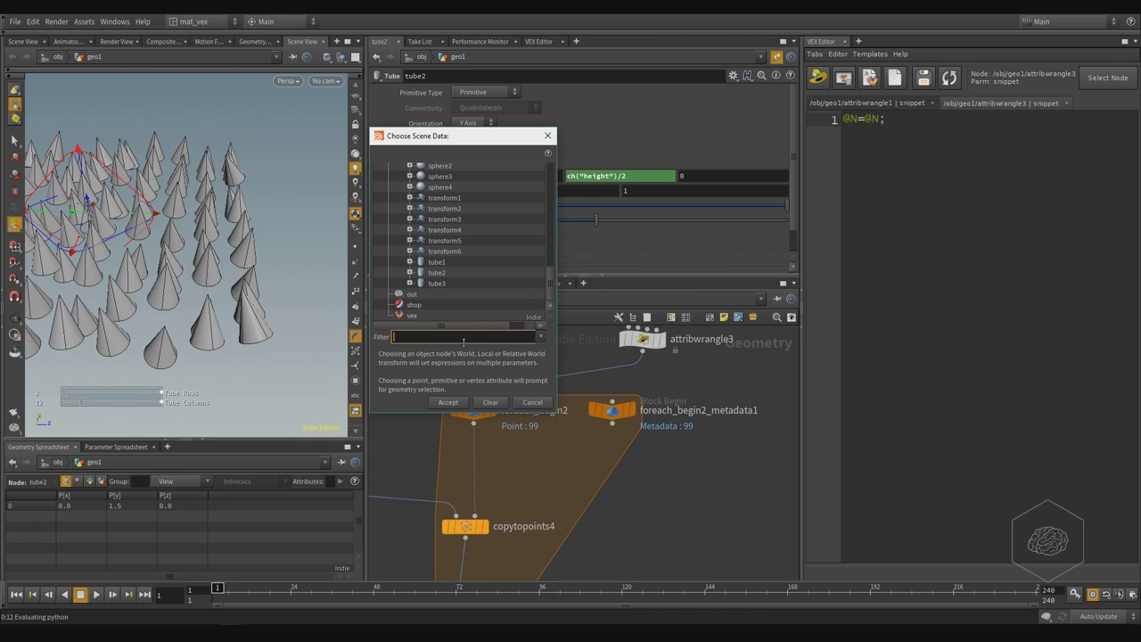
{"action": "type", "text": "foreach"}
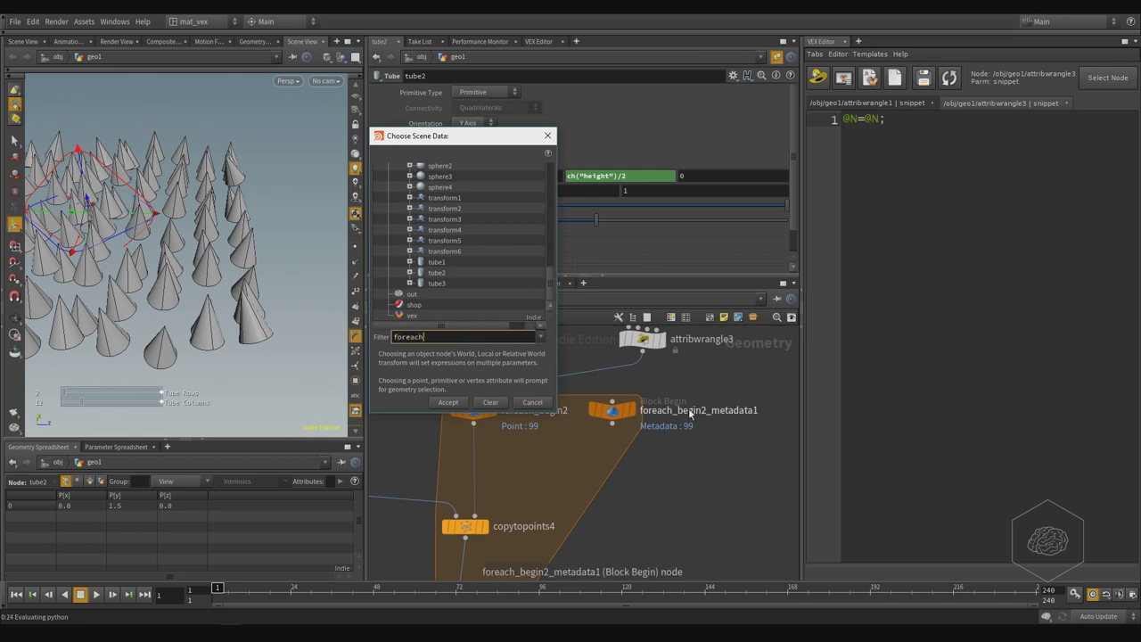
{"action": "double_click", "coordinate": [695, 411]}
{"action": "key", "text": "ctrl+c"}
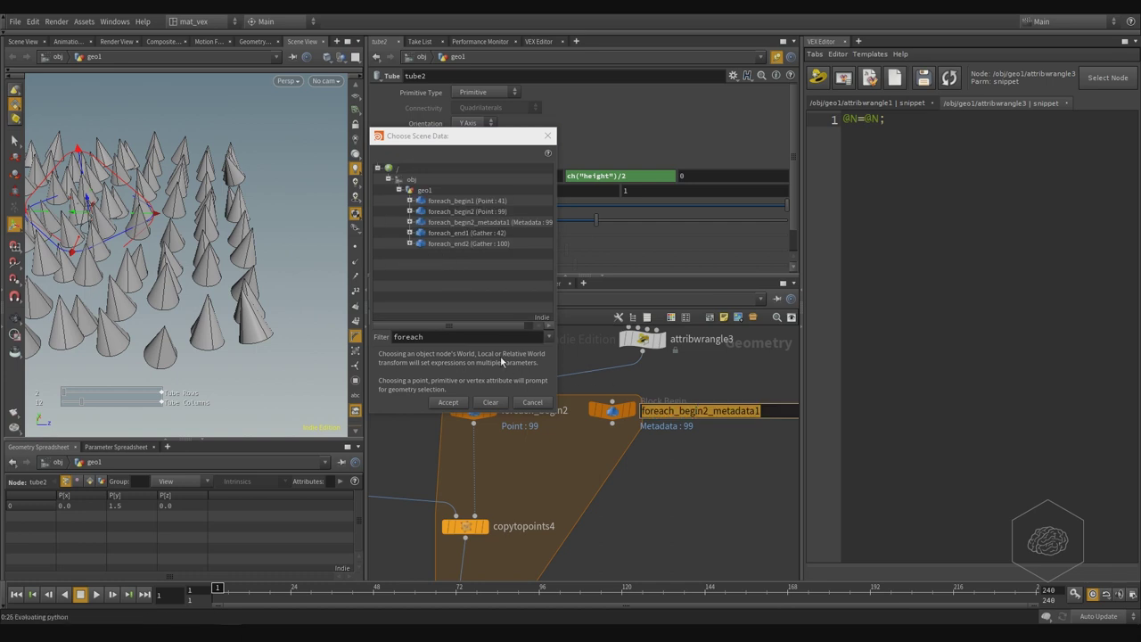
{"action": "double_click", "coordinate": [461, 337]}
{"action": "key", "text": "ctrl+v"}
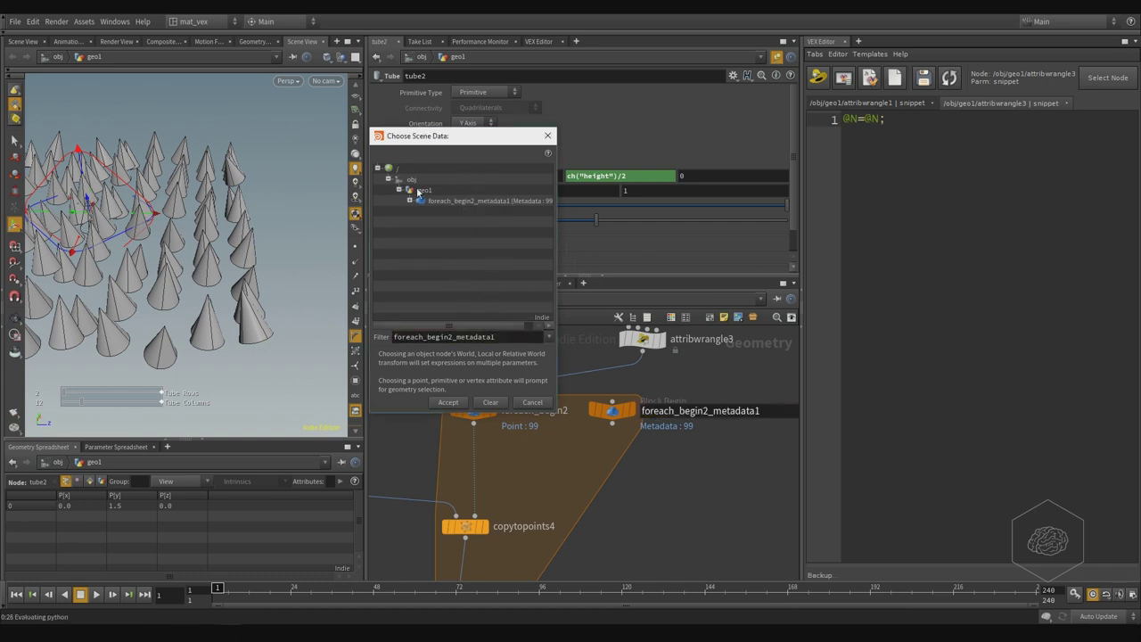
{"action": "left_click", "coordinate": [410, 201]}
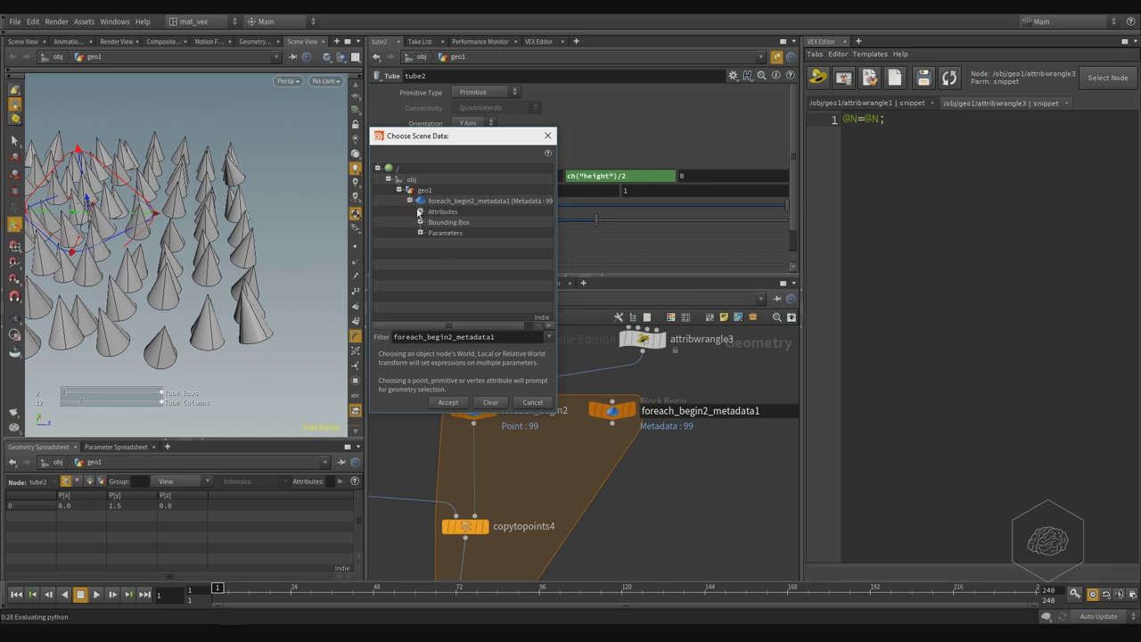
{"action": "left_click", "coordinate": [420, 211]}
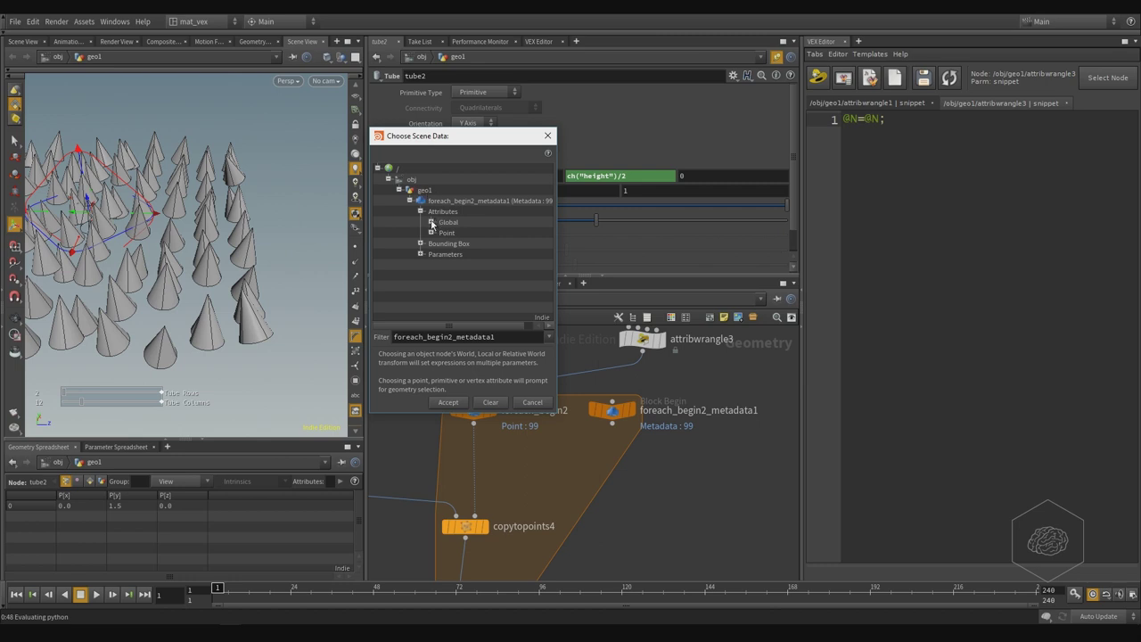
{"action": "left_click", "coordinate": [432, 222]}
{"action": "left_click", "coordinate": [473, 233]}
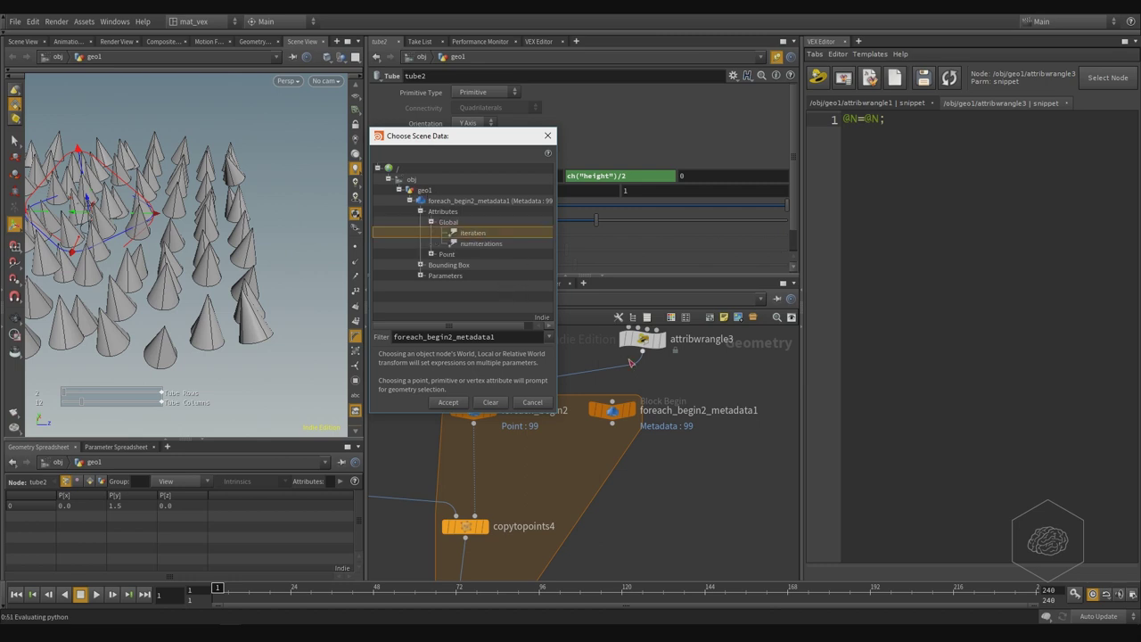
{"action": "left_click", "coordinate": [451, 403]}
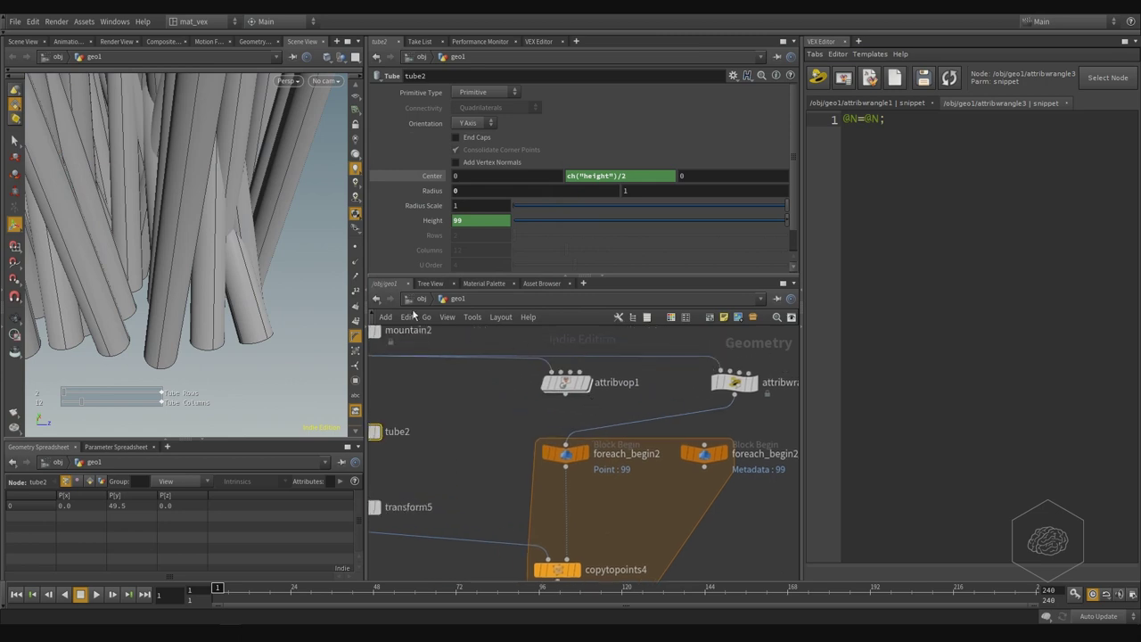
- Paste the Height expression into the code editor to draft a detail() lookup
{"action": "left_click", "coordinate": [434, 220]}
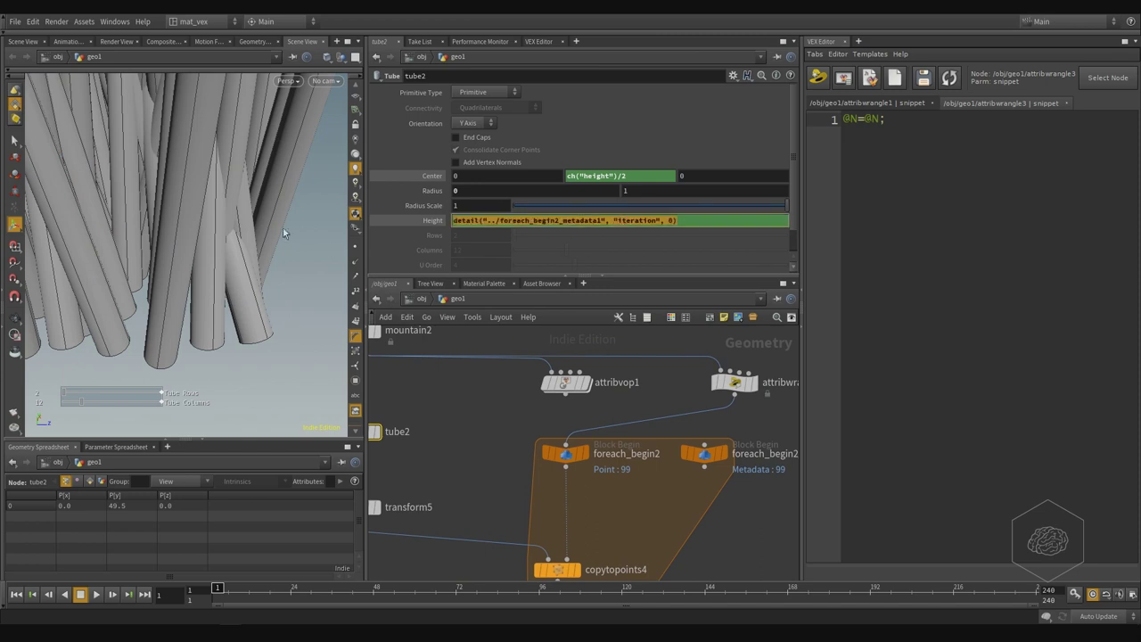
{"action": "left_click", "coordinate": [1052, 223]}
{"action": "key", "text": "Return"}
{"action": "key", "text": "Return"}
{"action": "key", "text": "Return"}
{"action": "type", "text": "detail(\"../foreach_begin2_metadata1\", \"iteration\", 0)"}
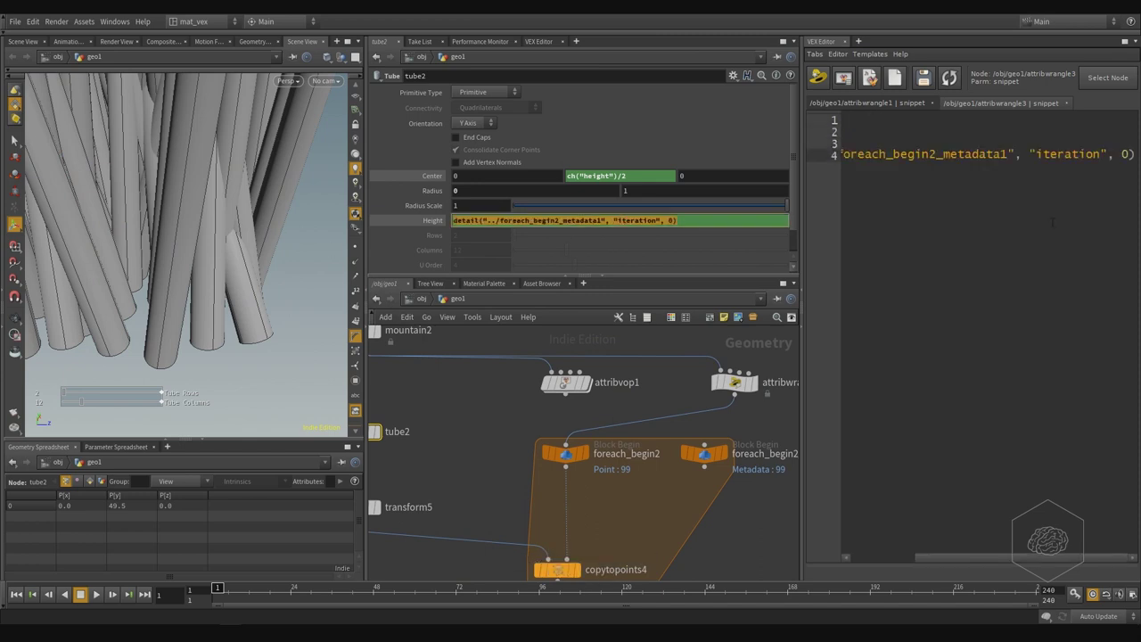
{"action": "left_click", "coordinate": [804, 288]}
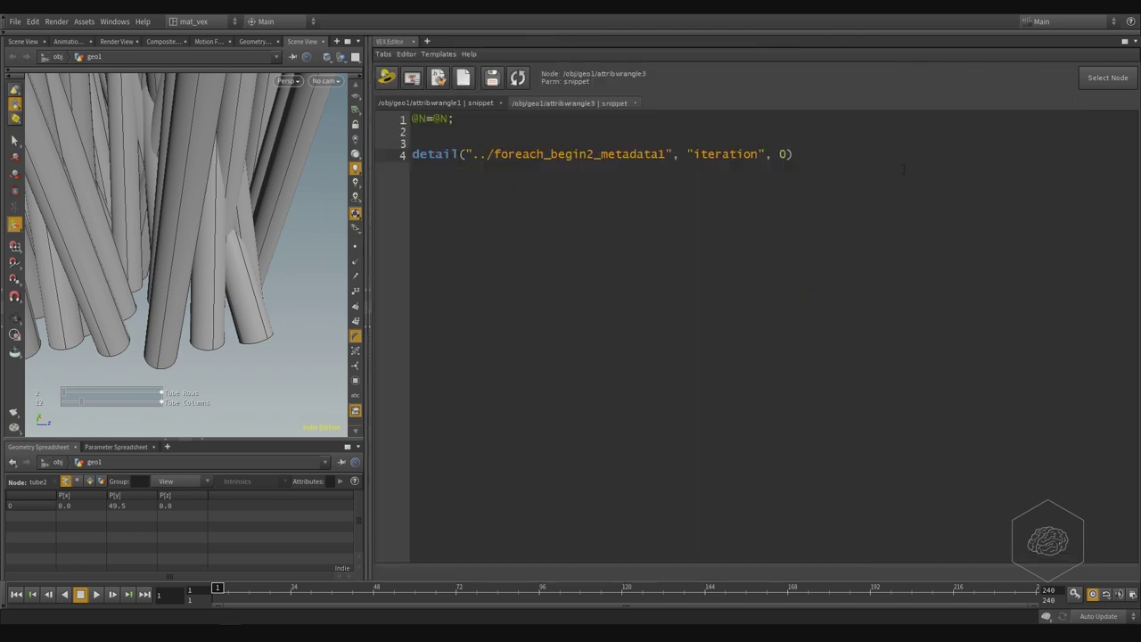
{"action": "key", "text": "Return"}
{"action": "key", "text": "Return"}
{"action": "type", "text": "de"}
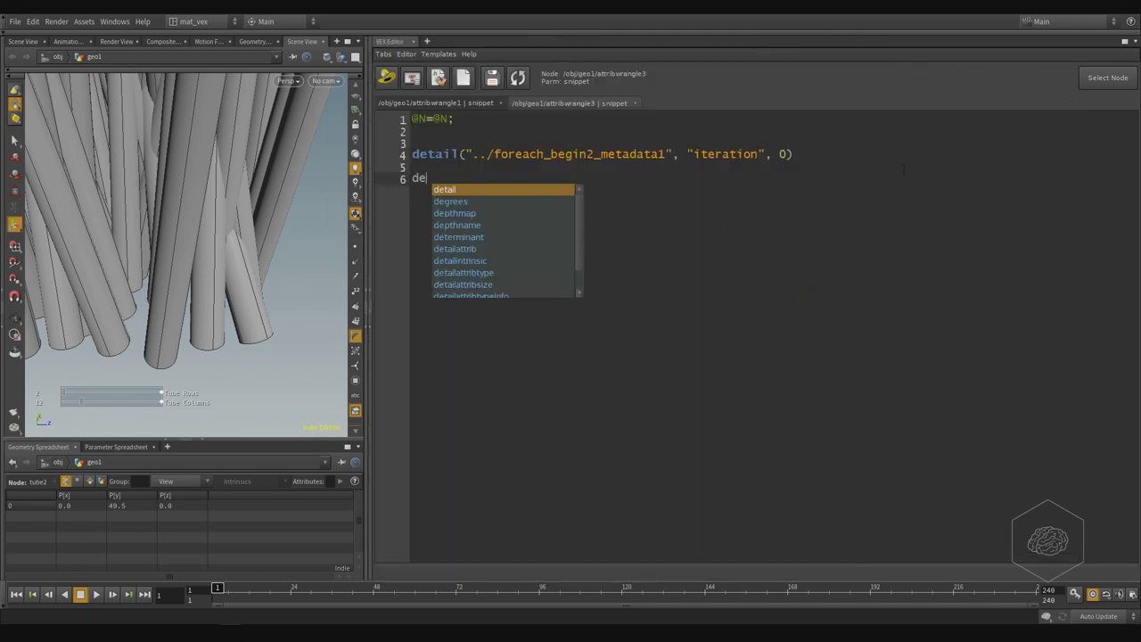
{"action": "type", "text": "tail"}
{"action": "key", "text": "Escape"}
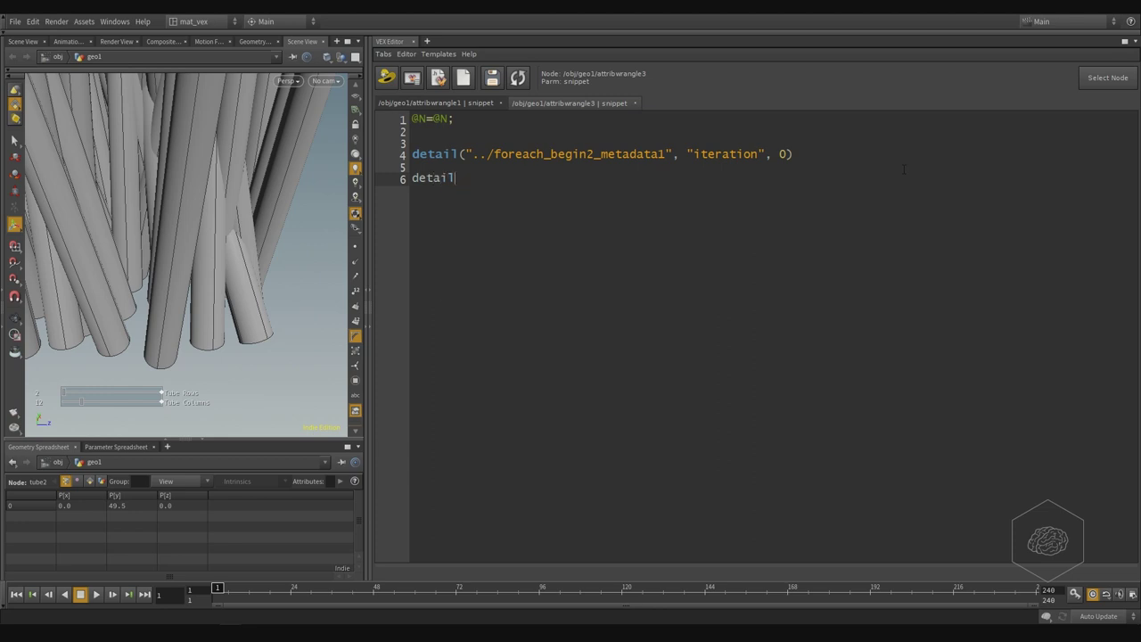
{"action": "type", "text": "()"}
{"action": "type", "text": "scope"}
{"action": "type", "text": ", "}
{"action": "type", "text": "attribute"}
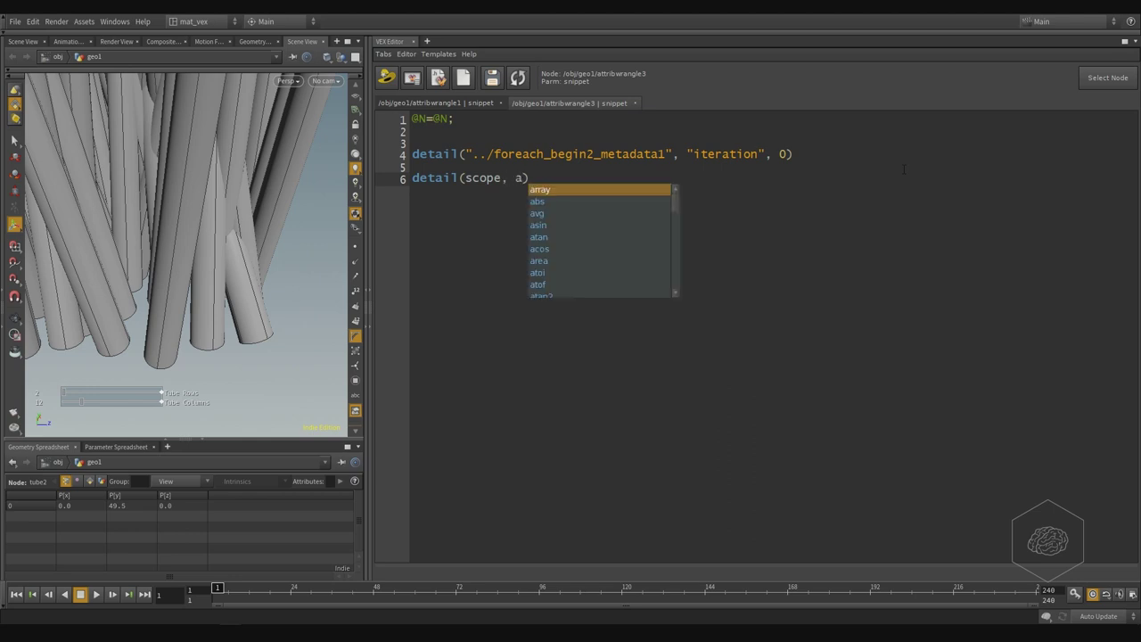
{"action": "type", "text": " index"}
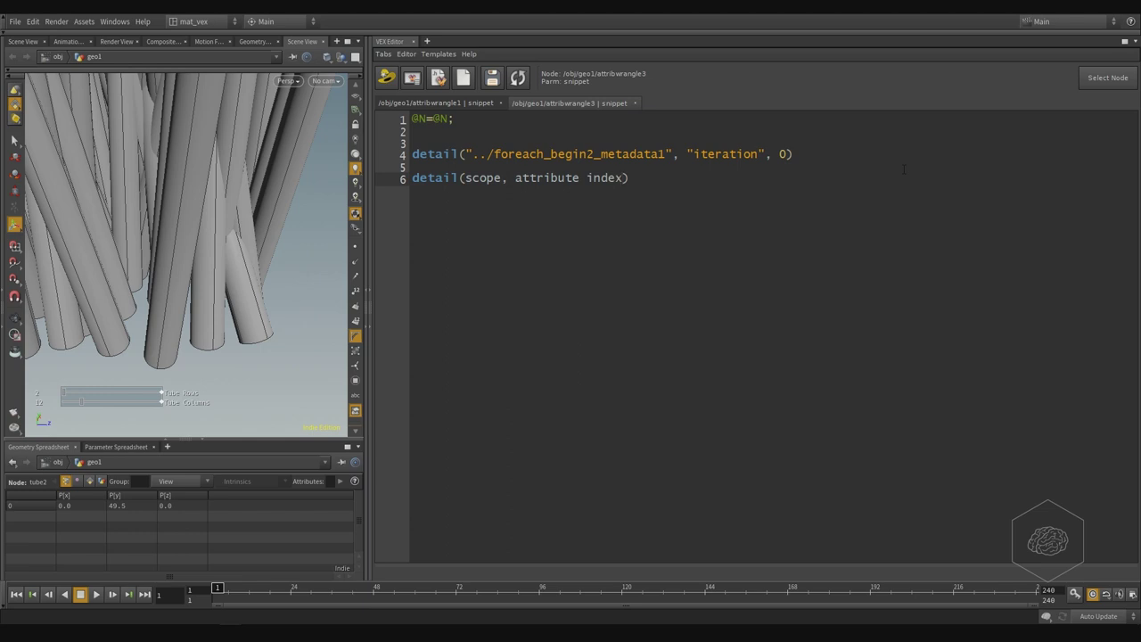
{"action": "key", "text": "shift+Home"}
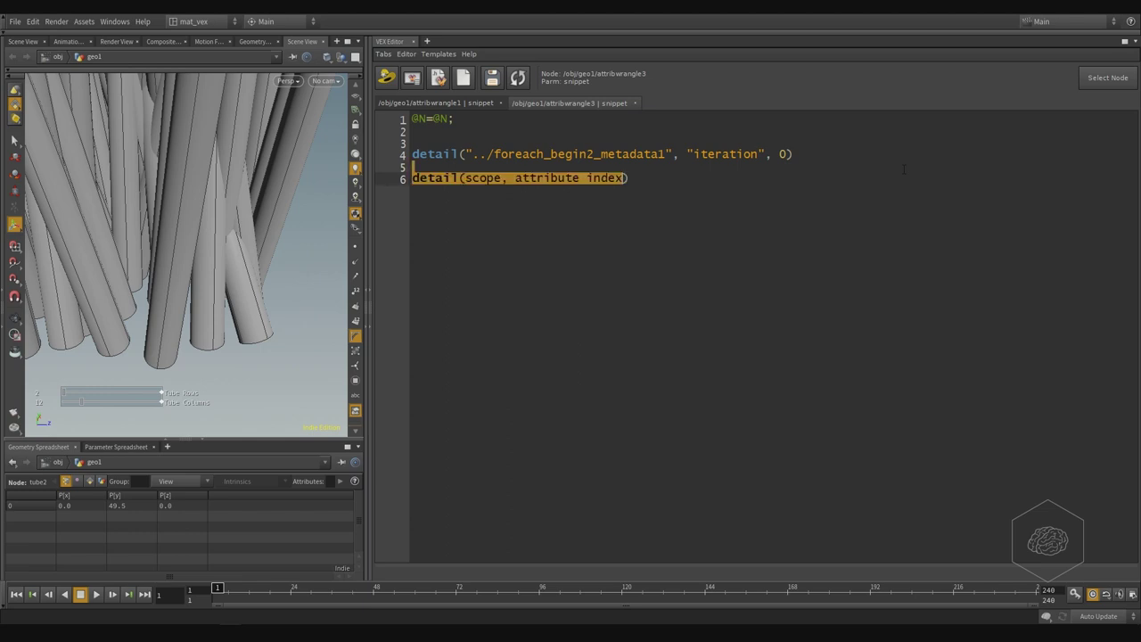
{"action": "key", "text": "BackSpace"}
{"action": "key", "text": "BackSpace"}
{"action": "key", "text": "BackSpace"}
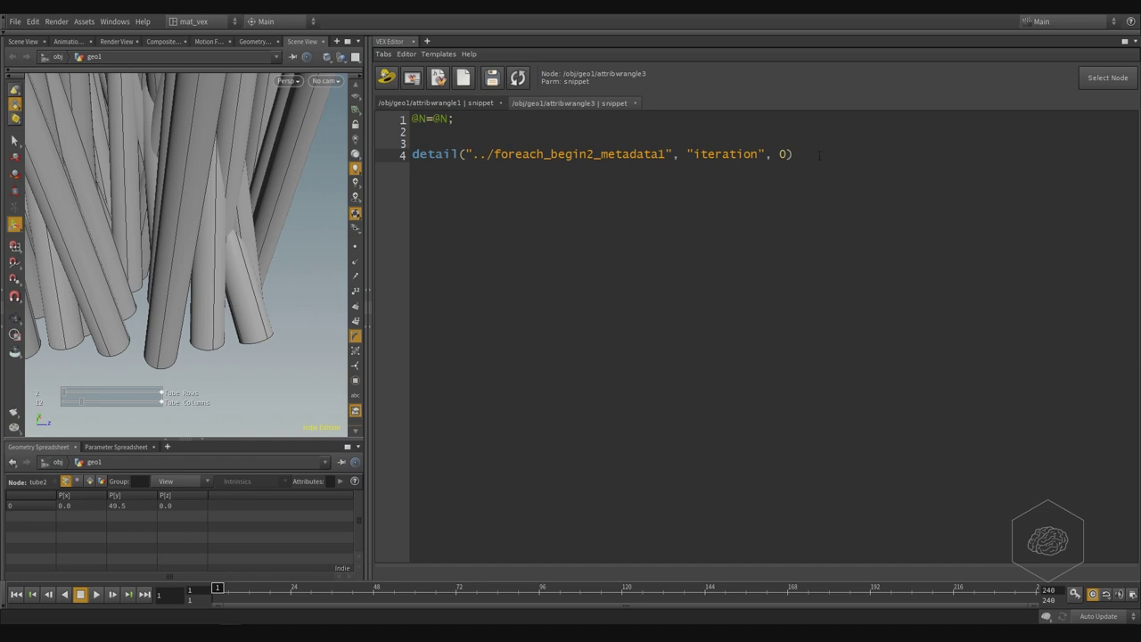
- Wrap the iteration lookup in rand() and apply it as tube2's Height expression
{"action": "key", "text": "Home"}
{"action": "type", "text": "rand"}
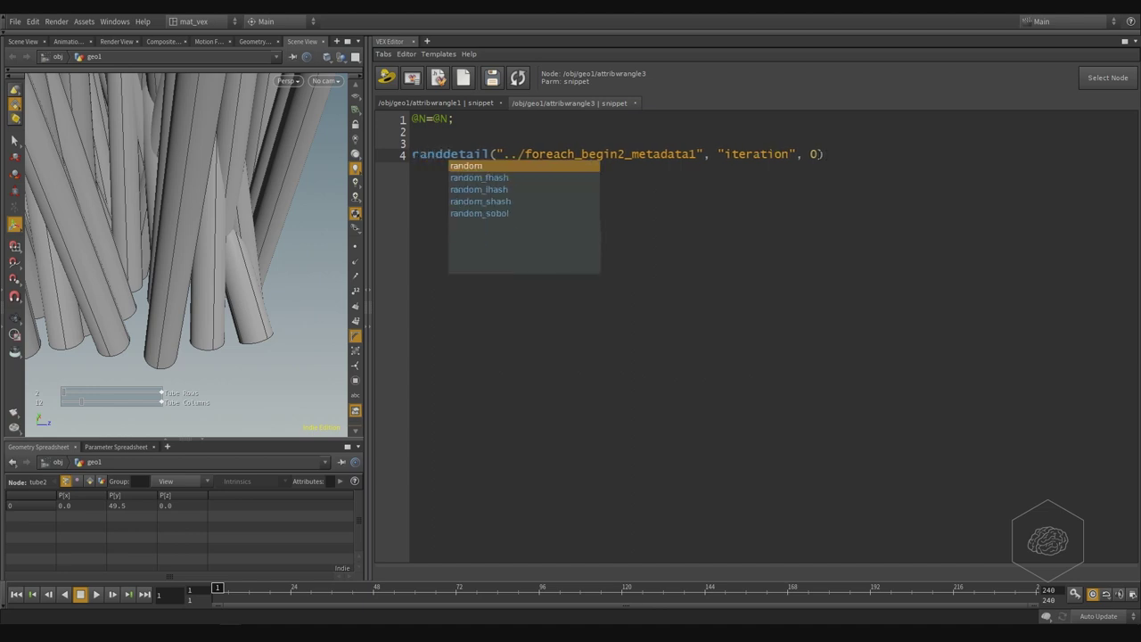
{"action": "key", "text": "Escape"}
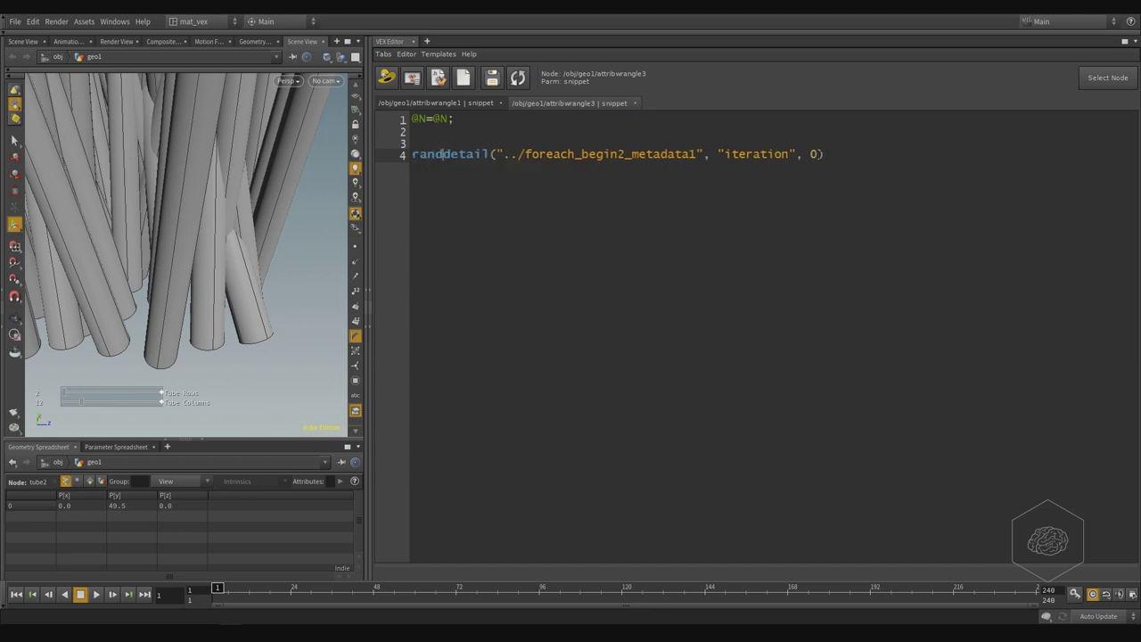
{"action": "type", "text": "("}
{"action": "key", "text": "Delete"}
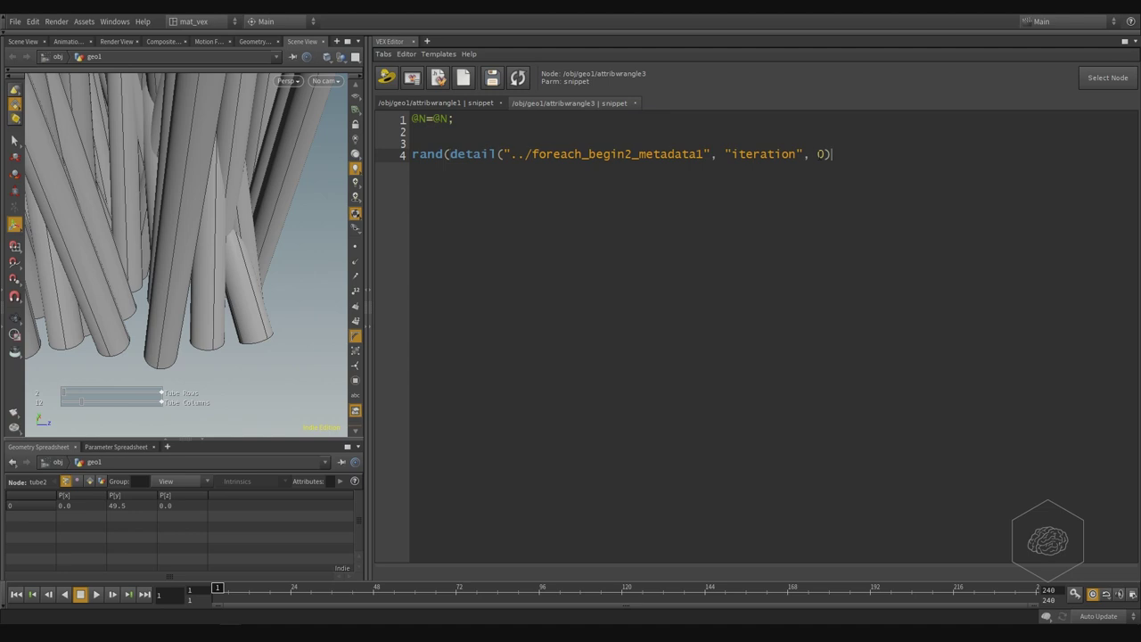
{"action": "type", "text": ")"}
{"action": "type", "text": "*"}
{"action": "type", "text": "10"}
{"action": "key", "text": "shift+Left"}
{"action": "key", "text": "shift+Left"}
{"action": "type", "text": "25"}
{"action": "key", "text": "shift+Home"}
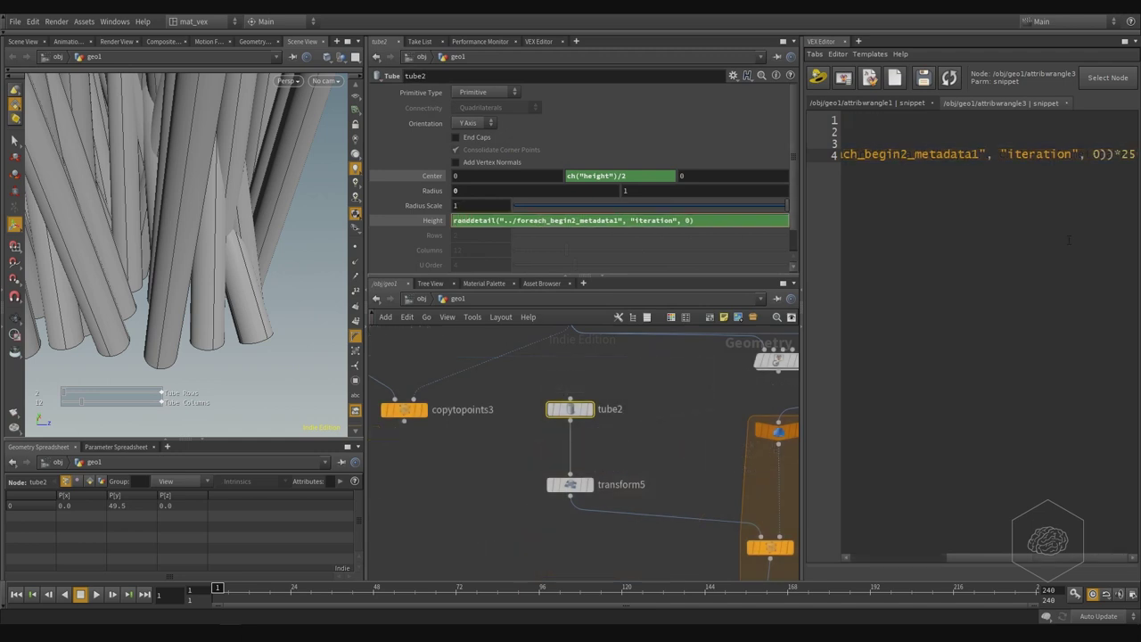
{"action": "type", "text": "rand("}
{"action": "key", "text": "Return"}
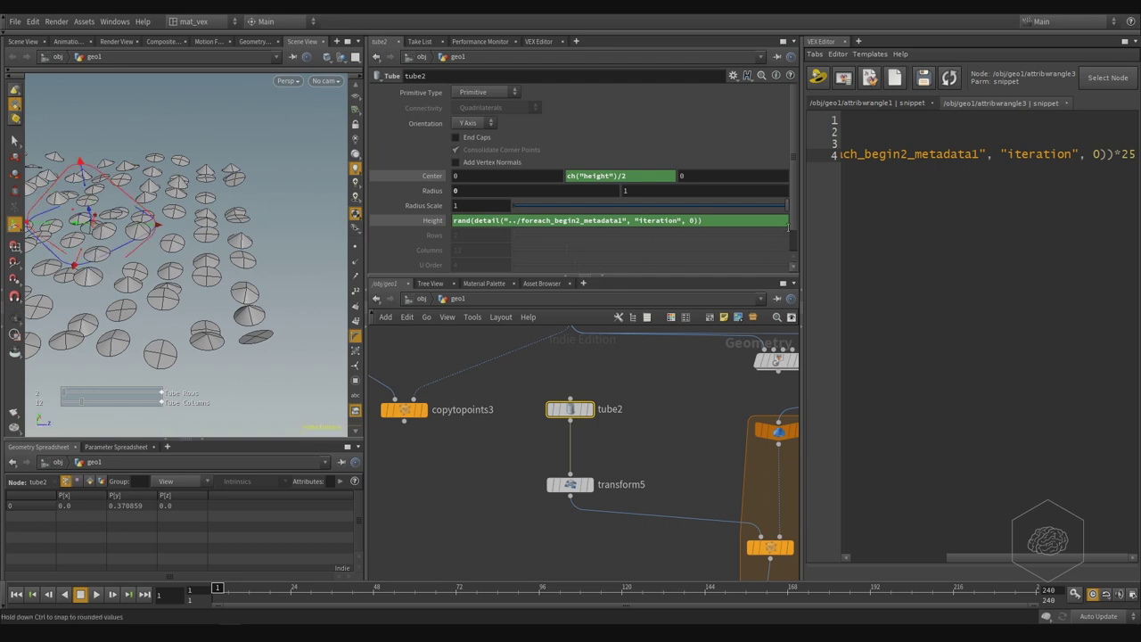
- Try Height multipliers of 50 and 25, settle on 15, then view the cones from above
{"action": "left_click", "coordinate": [740, 224]}
{"action": "type", "text": "*"}
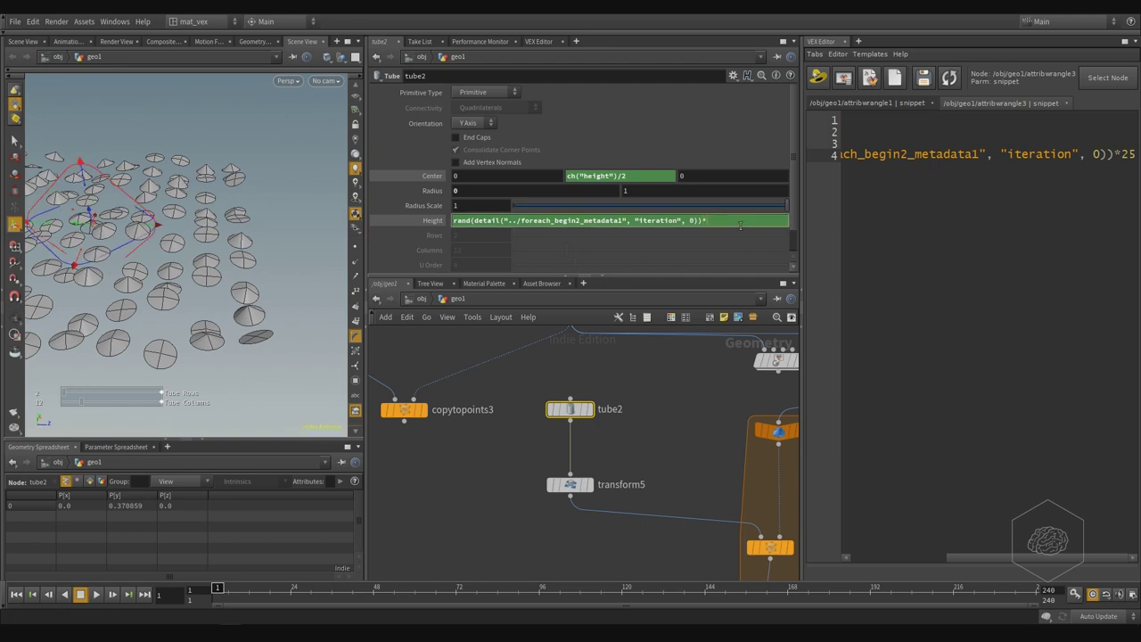
{"action": "type", "text": "50"}
{"action": "key", "text": "Return"}
{"action": "left_click", "coordinate": [740, 224]}
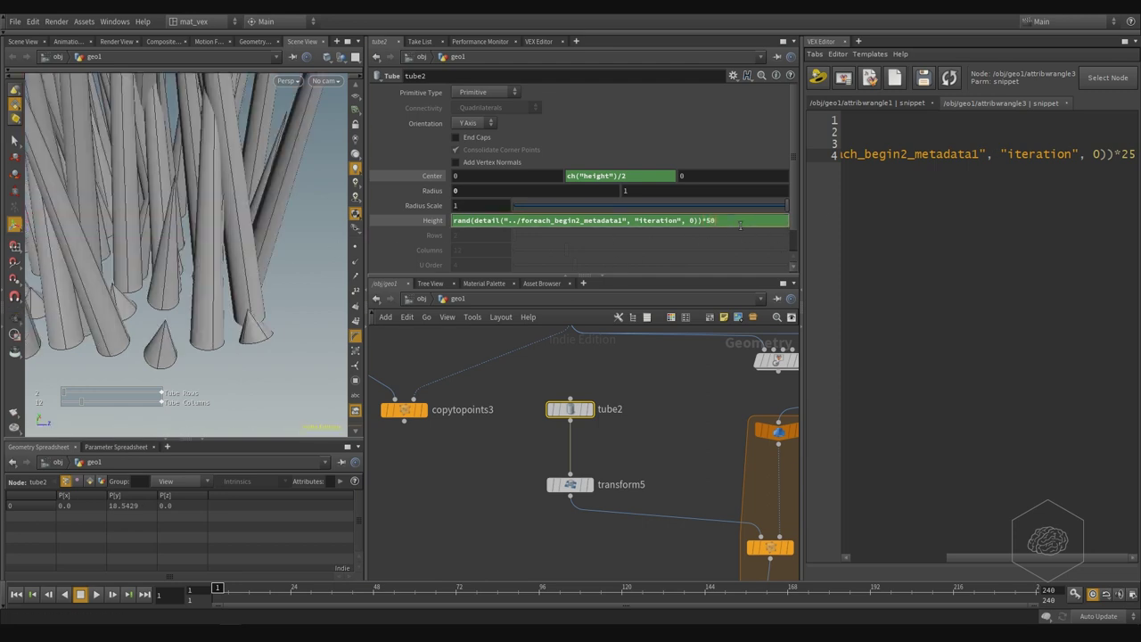
{"action": "key", "text": "BackSpace"}
{"action": "key", "text": "BackSpace"}
{"action": "type", "text": "25"}
{"action": "key", "text": "Return"}
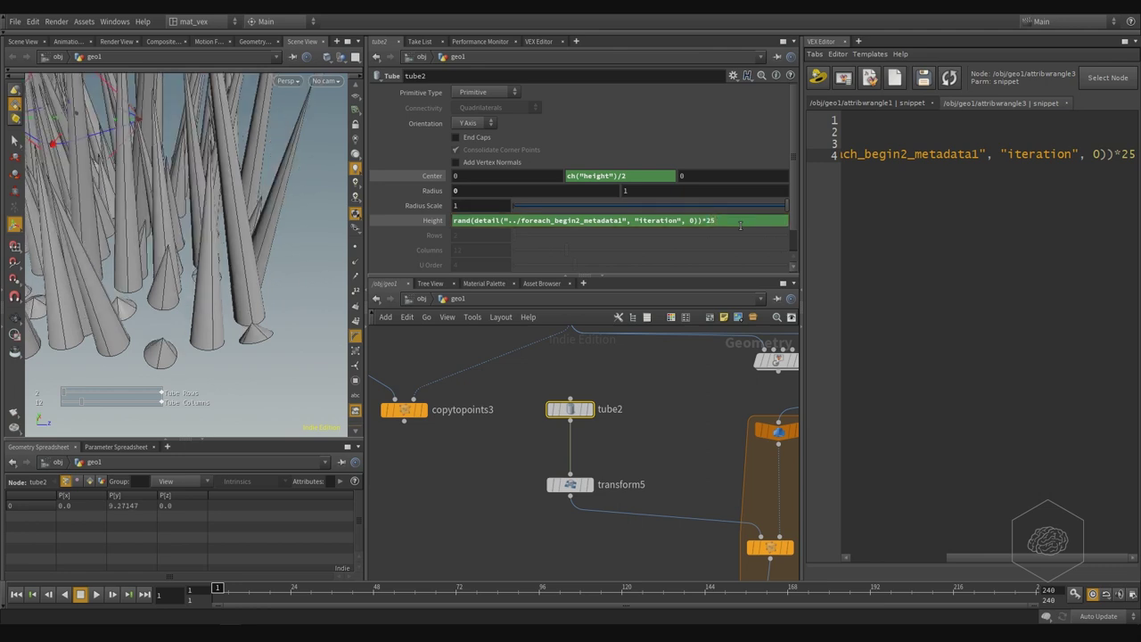
{"action": "left_click", "coordinate": [740, 224]}
{"action": "key", "text": "shift+Left"}
{"action": "key", "text": "shift+Left"}
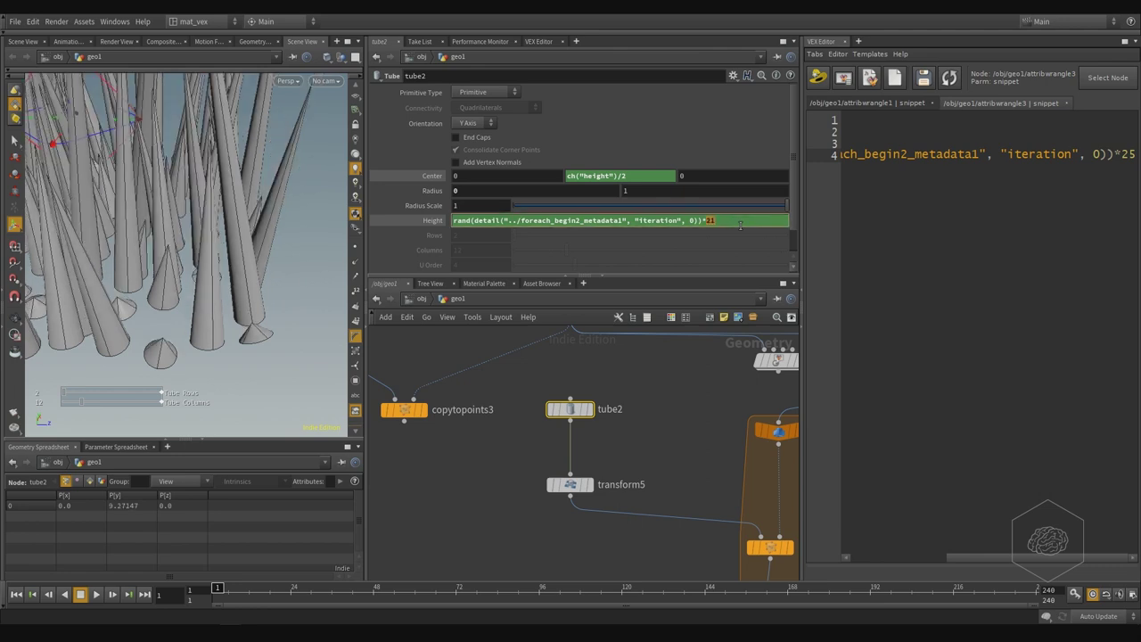
{"action": "type", "text": "15"}
{"action": "key", "text": "Return"}
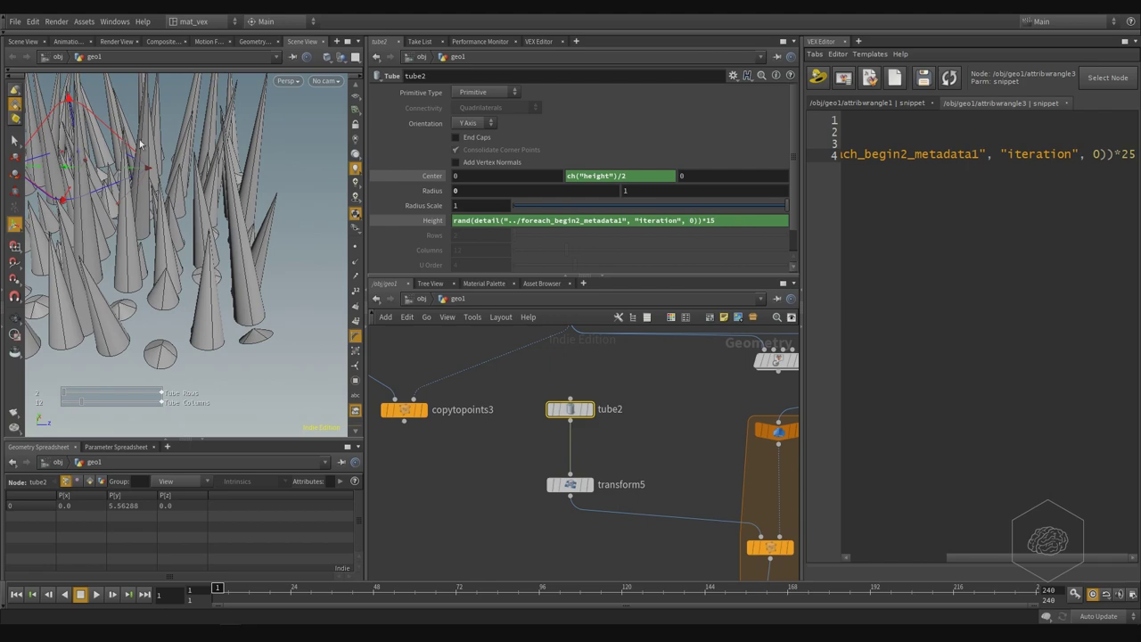
{"action": "left_click_drag", "start_coordinate": [143, 145], "coordinate": [251, 240]}
{"action": "scroll", "coordinate": [200, 203], "scroll_direction": "down", "scroll_amount": 5}
{"action": "key", "text": "Return"}
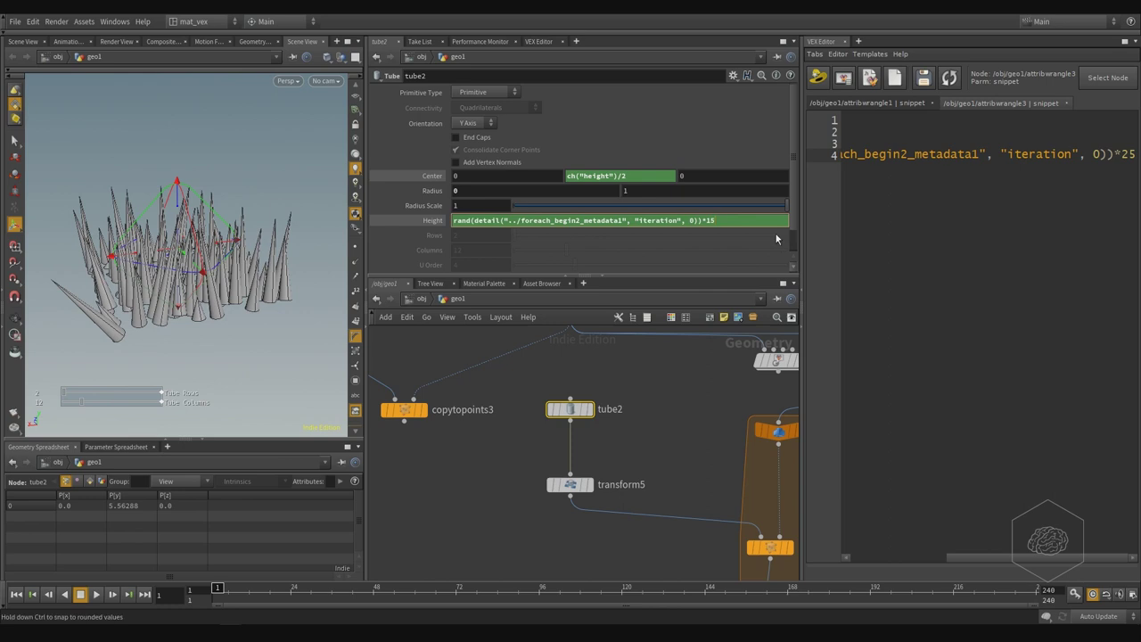
- Start wrapping the random height in fit01() with a minimum of 5
{"action": "type", "text": "fit01"}
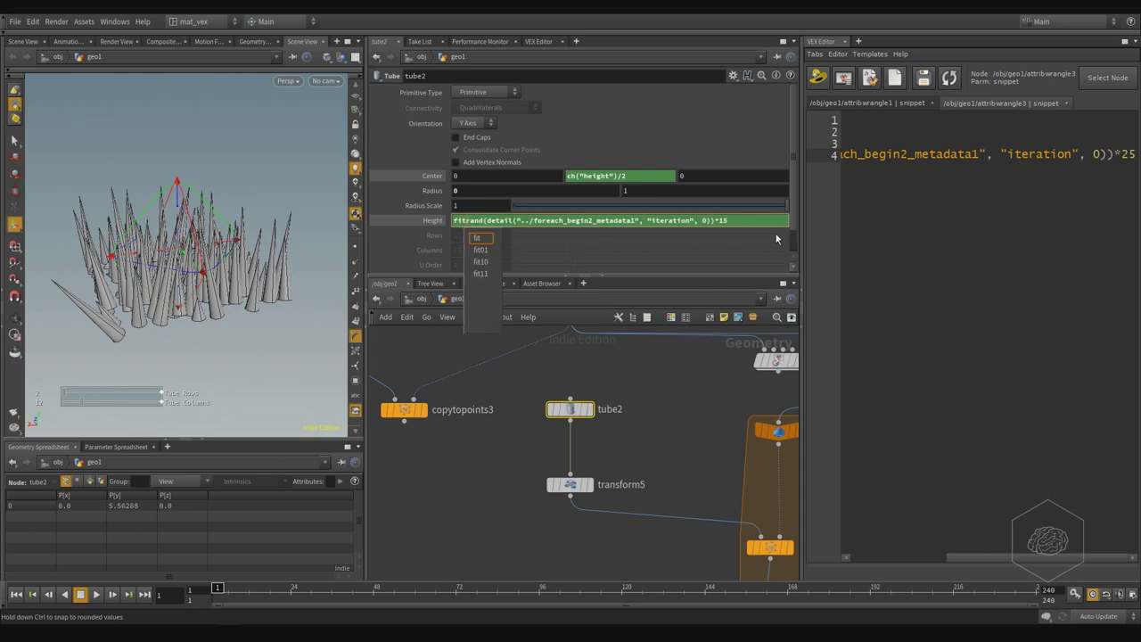
{"action": "type", "text": "("}
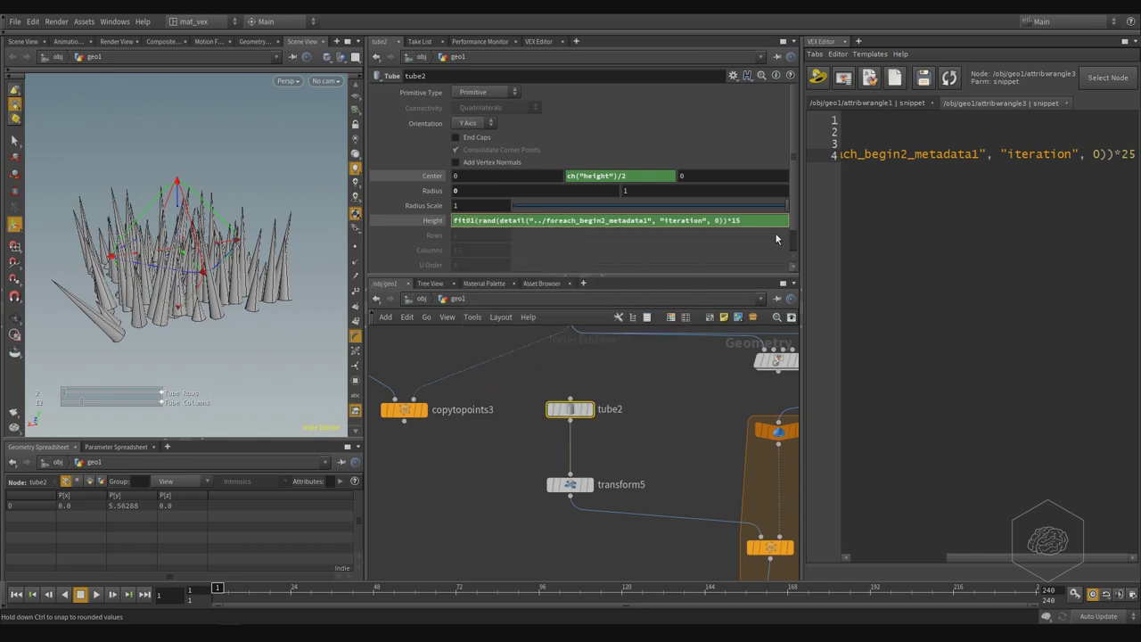
{"action": "key", "text": "shift+Right"}
{"action": "key", "text": "shift+Right"}
{"action": "key", "text": "shift+Right"}
{"action": "key", "text": "shift+Right"}
{"action": "key", "text": "shift+Right"}
{"action": "key", "text": "shift+Right"}
{"action": "key", "text": "shift+Right"}
{"action": "key", "text": "shift+Right"}
{"action": "key", "text": "shift+Right"}
{"action": "key", "text": "shift+Right"}
{"action": "key", "text": "shift+Right"}
{"action": "key", "text": "shift+Right"}
{"action": "key", "text": "shift+Right"}
{"action": "key", "text": "shift+Right"}
{"action": "key", "text": "shift+Right"}
{"action": "key", "text": "shift+Right"}
{"action": "key", "text": "shift+Right"}
{"action": "key", "text": "shift+Right"}
{"action": "key", "text": "shift+Right"}
{"action": "key", "text": "shift+Right"}
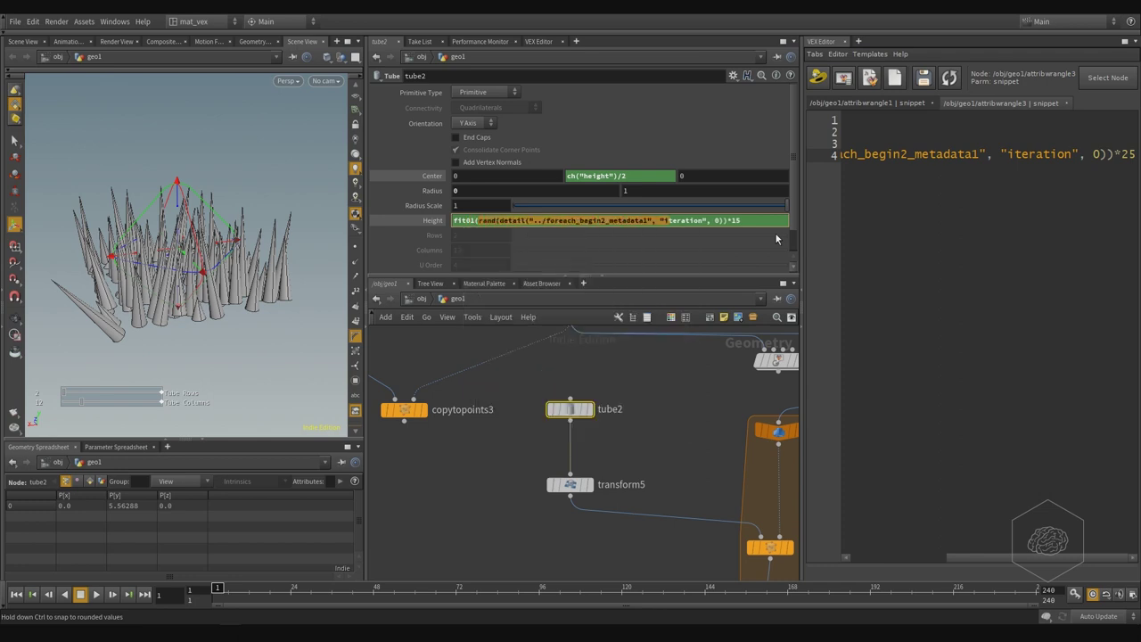
{"action": "key", "text": "shift+Right"}
{"action": "key", "text": "shift+Left"}
{"action": "key", "text": "shift+Left"}
{"action": "key", "text": "Right"}
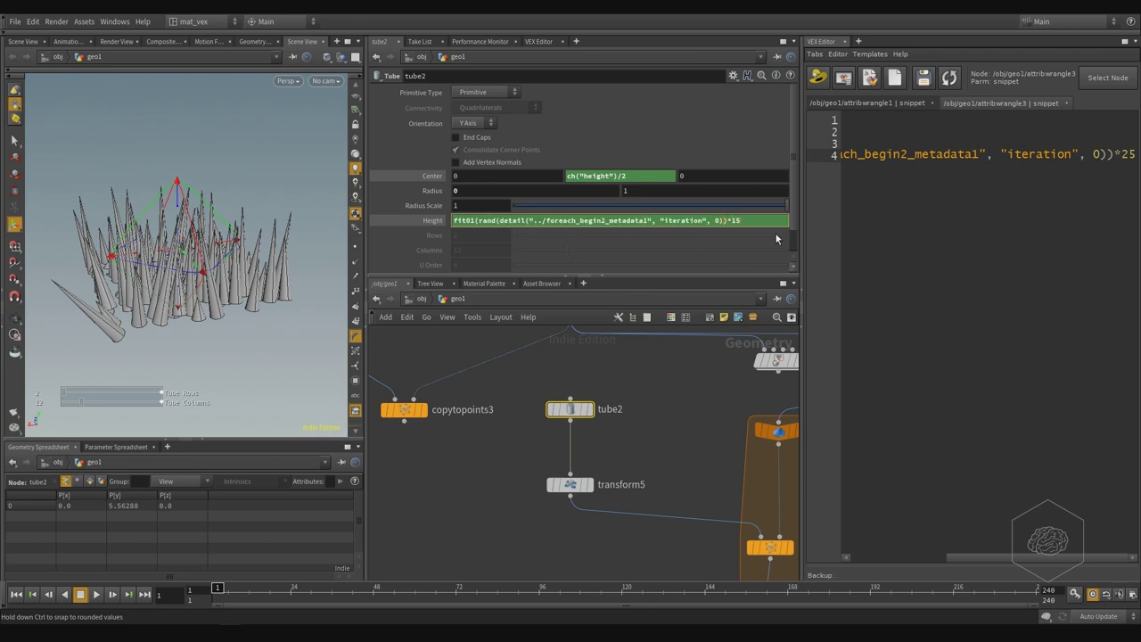
{"action": "type", "text": ", "}
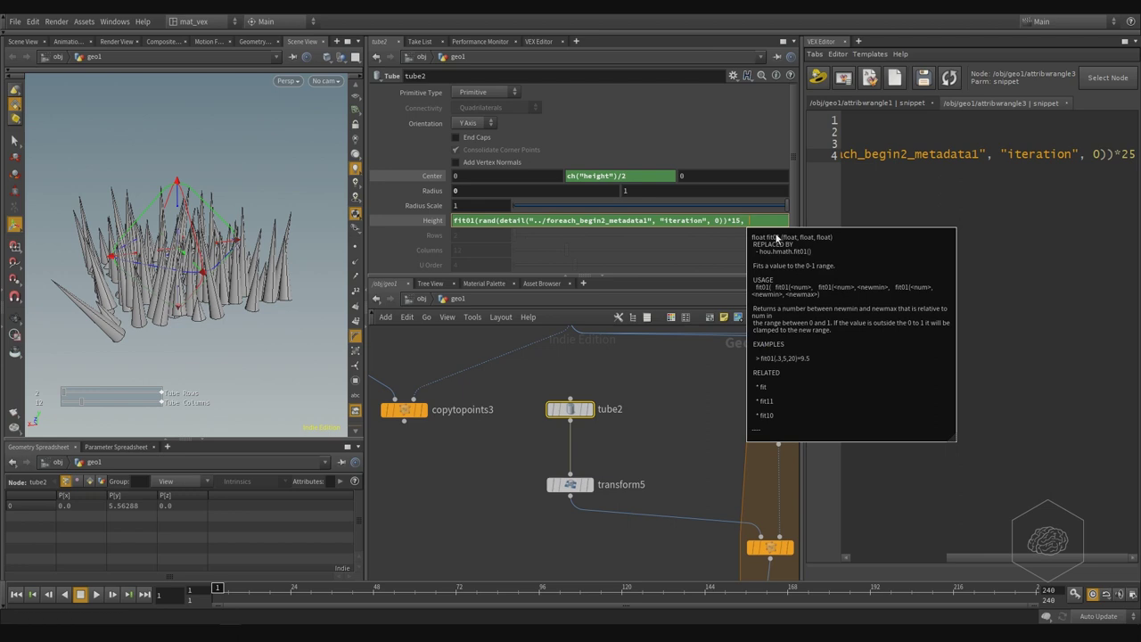
{"action": "type", "text": "5"}
{"action": "key", "text": "Return"}
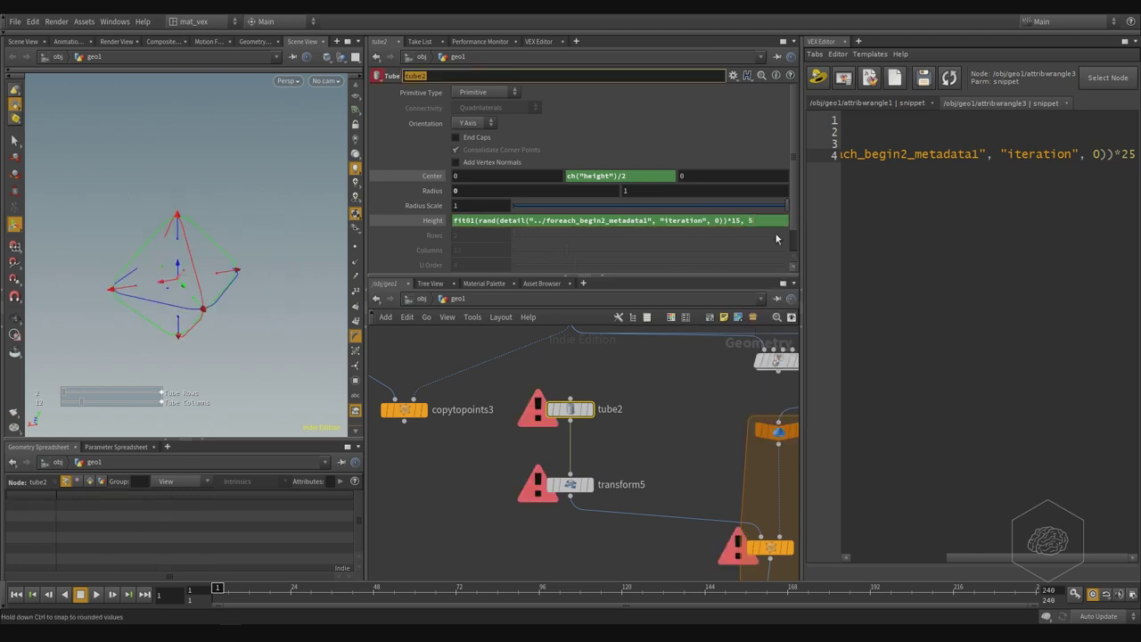
- Complete the fit01 range as 5 to 10, drop the *15 multiplier and review the cones
{"action": "left_click", "coordinate": [771, 221]}
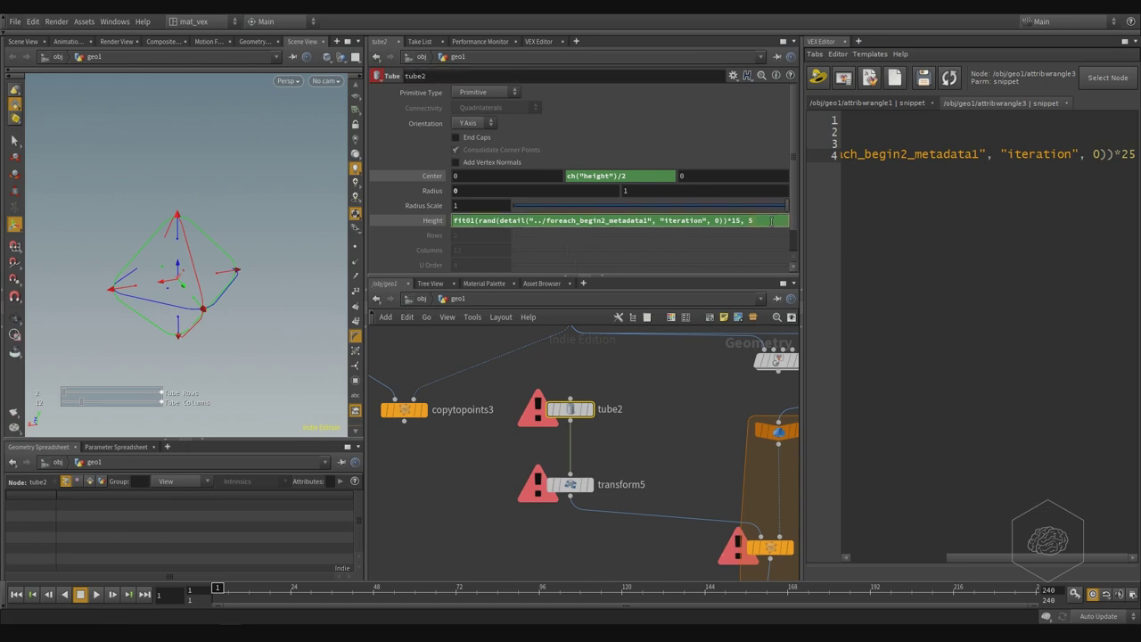
{"action": "type", "text": ", 0))*"}
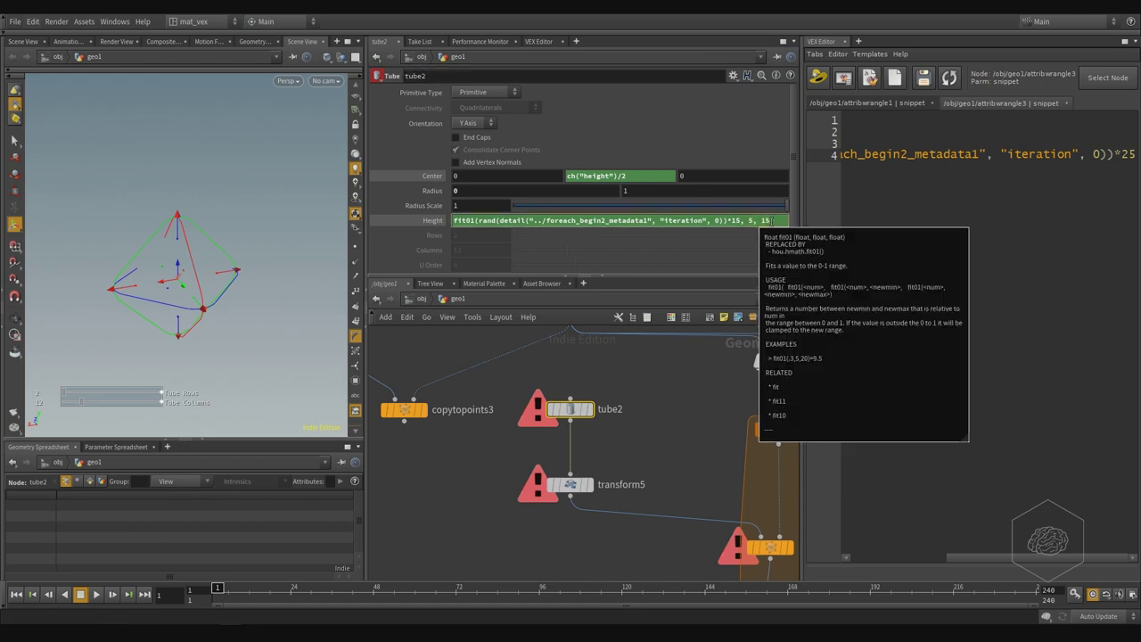
{"action": "type", "text": "15"}
{"action": "key", "text": "BackSpace"}
{"action": "type", "text": "0"}
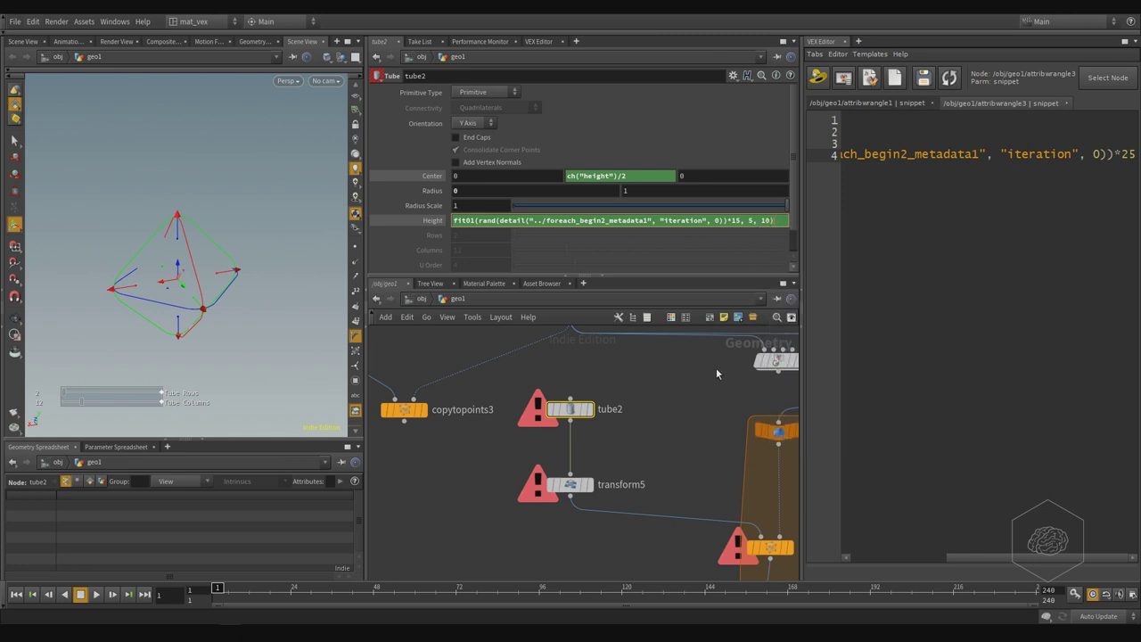
{"action": "key", "text": "Return"}
{"action": "left_click_drag", "start_coordinate": [223, 267], "coordinate": [251, 161]}
{"action": "scroll", "coordinate": [216, 164], "scroll_direction": "down", "scroll_amount": 3}
{"action": "key", "text": "Return"}
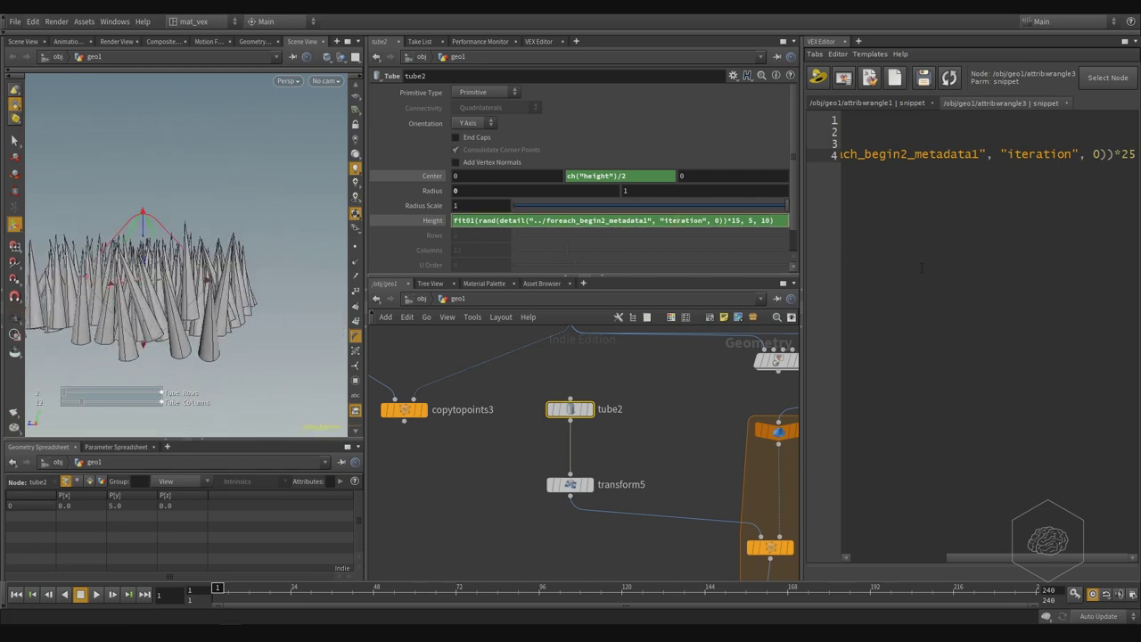
{"action": "key", "text": "BackSpace"}
{"action": "key", "text": "BackSpace"}
{"action": "key", "text": "BackSpace"}
{"action": "key", "text": "shift+Left"}
{"action": "key", "text": "shift+Left"}
{"action": "key", "text": "shift+Left"}
{"action": "key", "text": "shift+Left"}
{"action": "key", "text": "shift+Left"}
{"action": "key", "text": "shift+Left"}
{"action": "key", "text": "shift+Left"}
{"action": "key", "text": "shift+Left"}
{"action": "key", "text": "shift+Left"}
{"action": "key", "text": "shift+Left"}
{"action": "key", "text": "shift+Left"}
{"action": "key", "text": "shift+Left"}
{"action": "key", "text": "shift+Left"}
{"action": "key", "text": "shift+Left"}
{"action": "key", "text": "shift+Left"}
{"action": "key", "text": "shift+Left"}
{"action": "key", "text": "shift+Left"}
{"action": "key", "text": "shift+Left"}
{"action": "key", "text": "shift+Left"}
{"action": "key", "text": "shift+Left"}
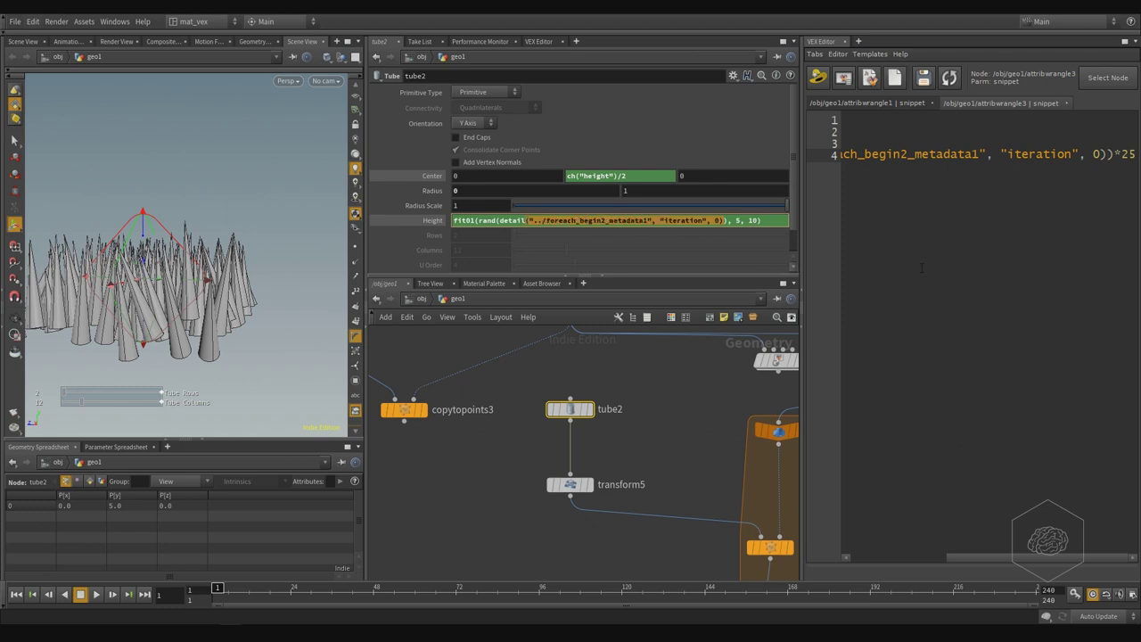
{"action": "key", "text": "ctrl+c"}
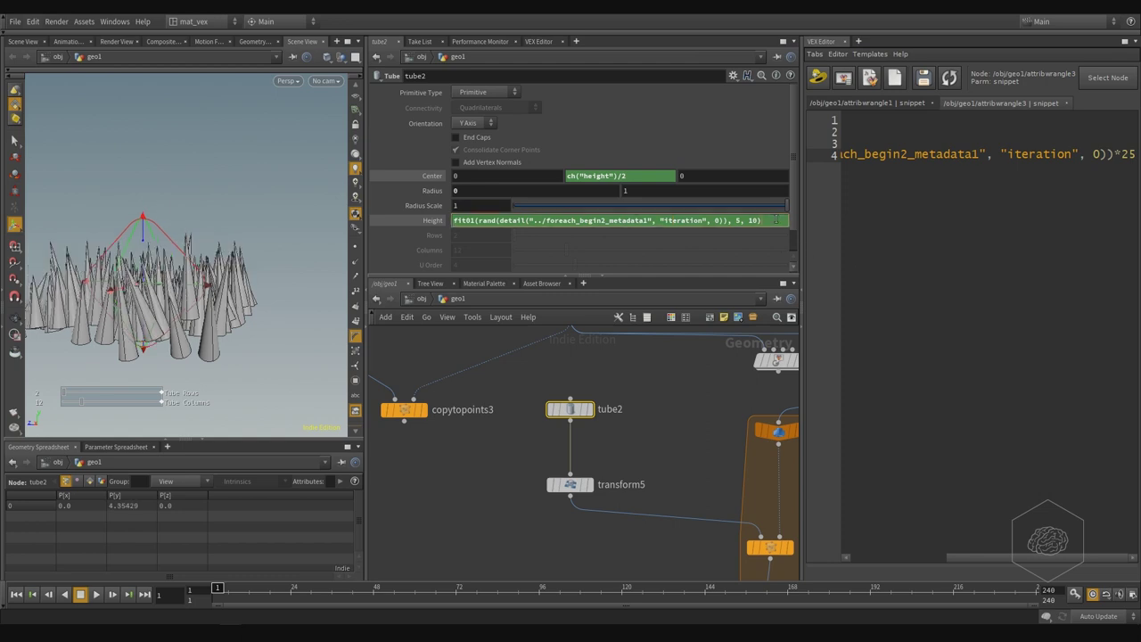
- Try doubling, then dividing by 5, and finally settle on halving the cone Height expression
{"action": "key", "text": "Return"}
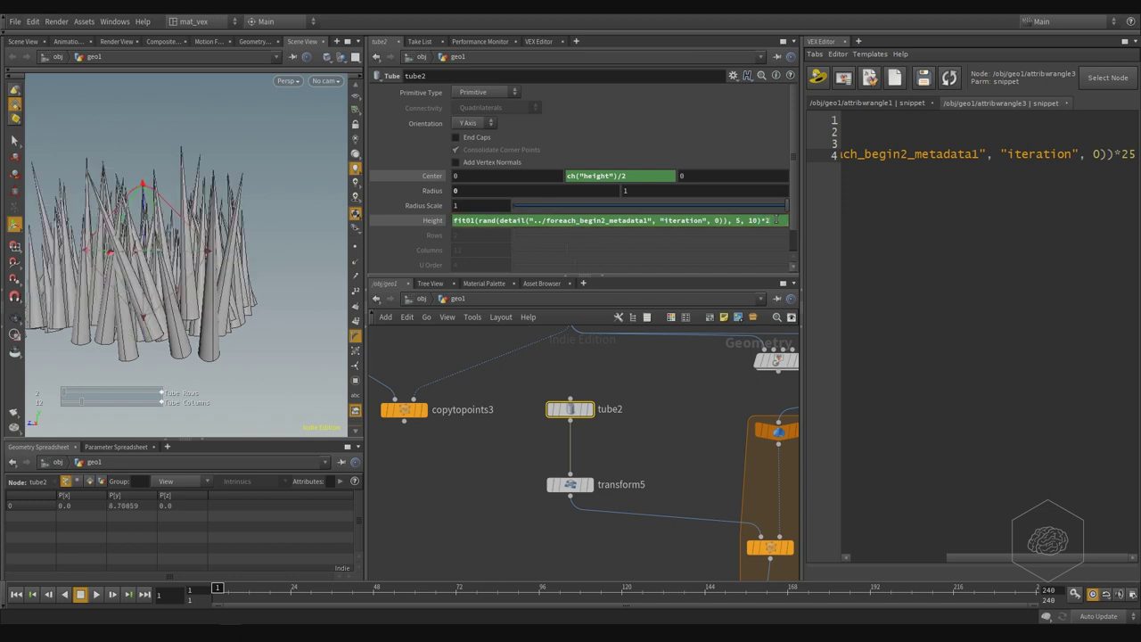
{"action": "left_click", "coordinate": [776, 219]}
{"action": "key", "text": "BackSpace"}
{"action": "key", "text": "BackSpace"}
{"action": "type", "text": "/5"}
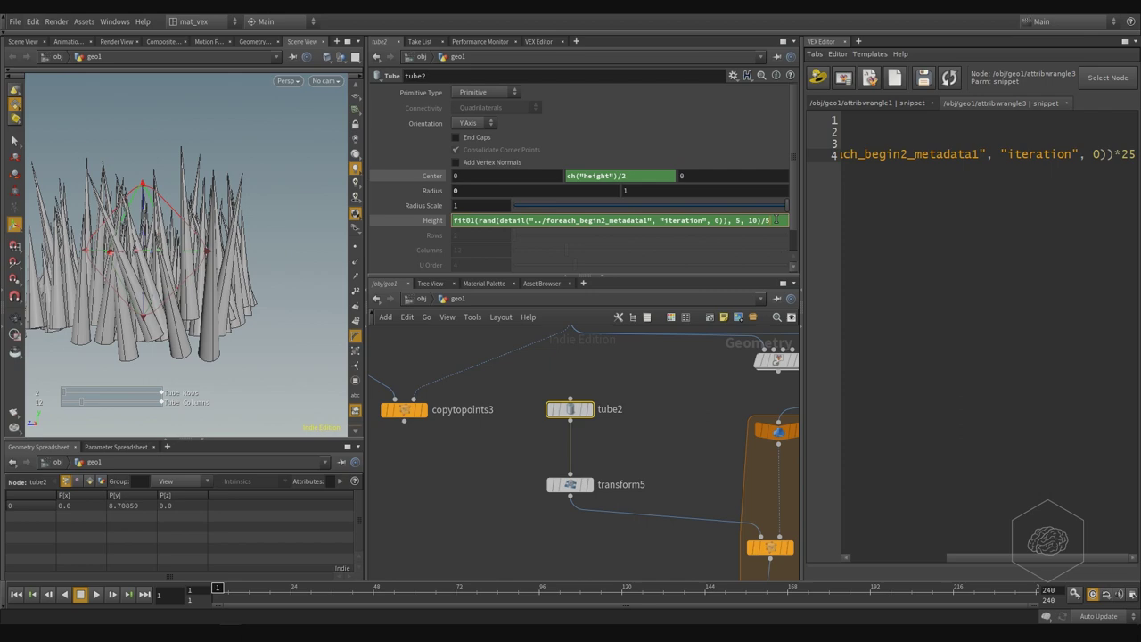
{"action": "key", "text": "Return"}
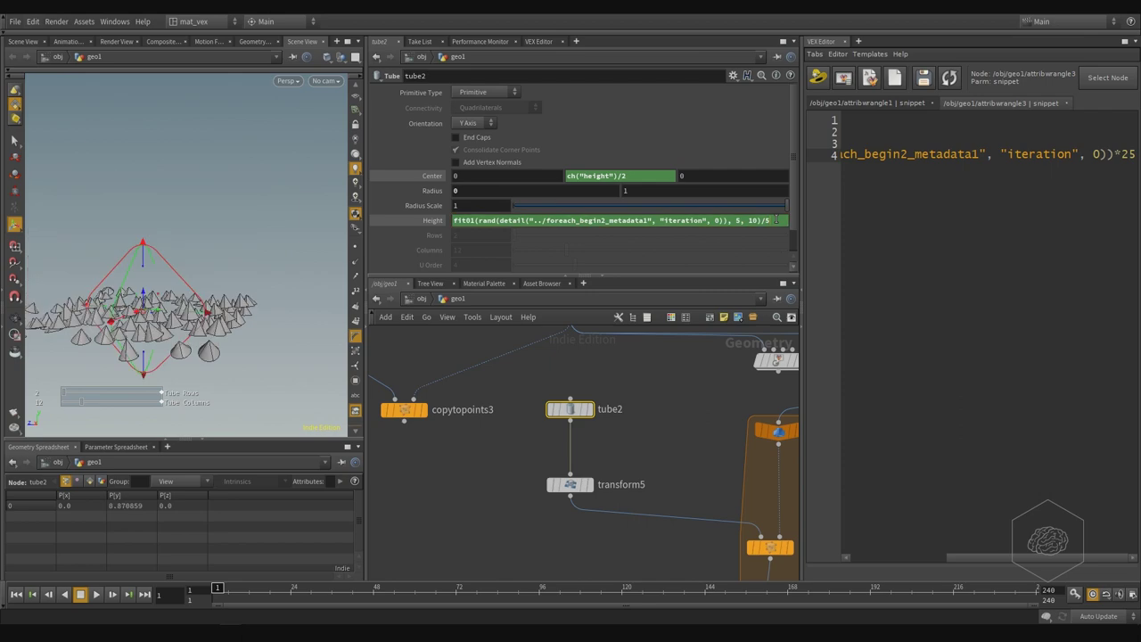
{"action": "left_click", "coordinate": [776, 220]}
{"action": "key", "text": "shift+Left"}
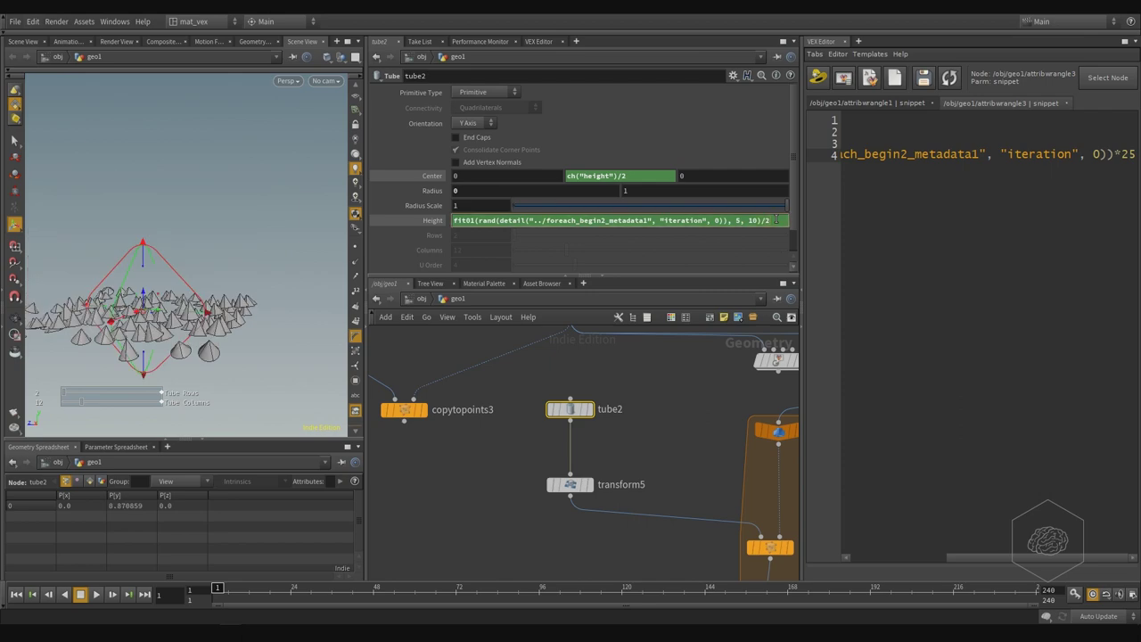
{"action": "key", "text": "Return"}
- Orbit to a lower angle and raise the random height's lower limit to 2
{"action": "scroll", "coordinate": [197, 276], "scroll_direction": "up", "scroll_amount": 5}
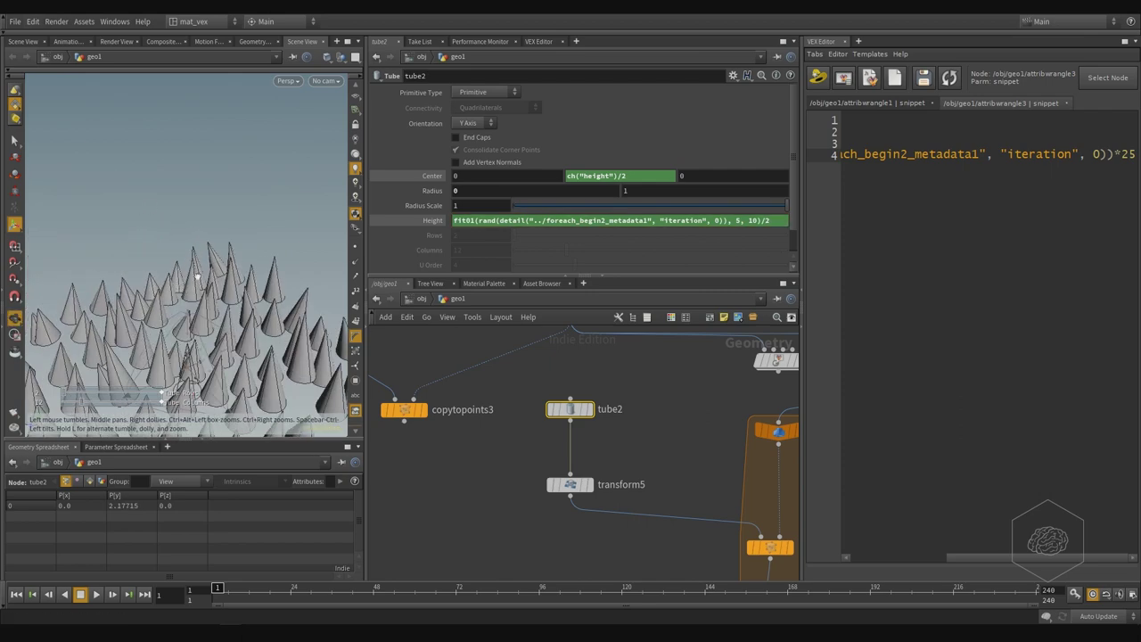
{"action": "scroll", "coordinate": [197, 277], "scroll_direction": "up", "scroll_amount": 3}
{"action": "left_click_drag", "start_coordinate": [204, 250], "coordinate": [249, 259]}
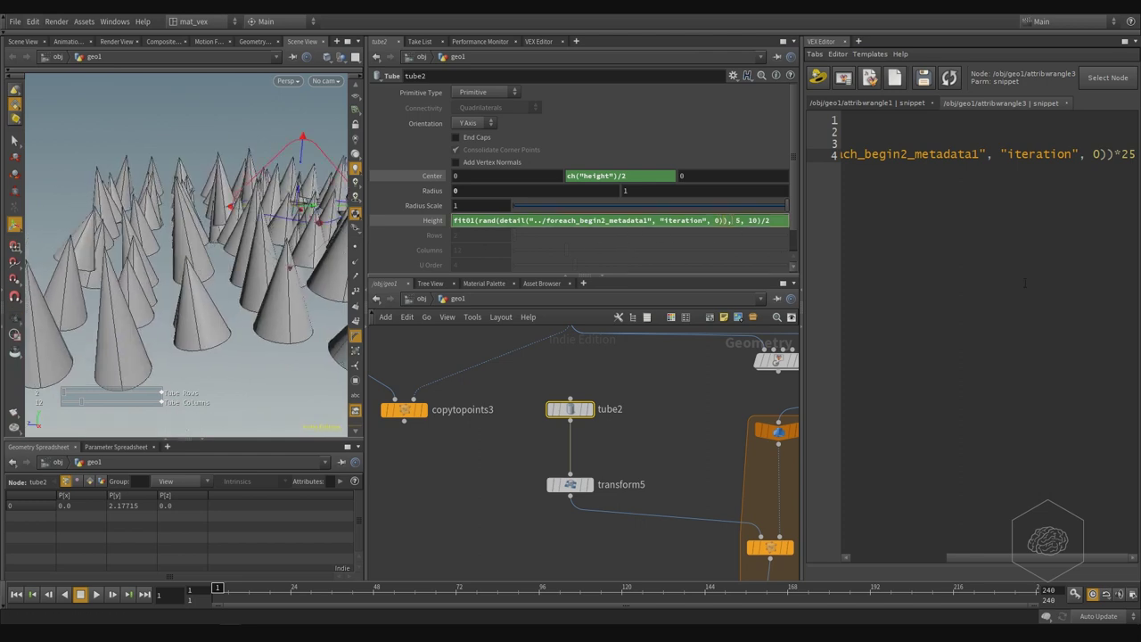
{"action": "key", "text": "BackSpace"}
{"action": "type", "text": "2"}
{"action": "key", "text": "Return"}
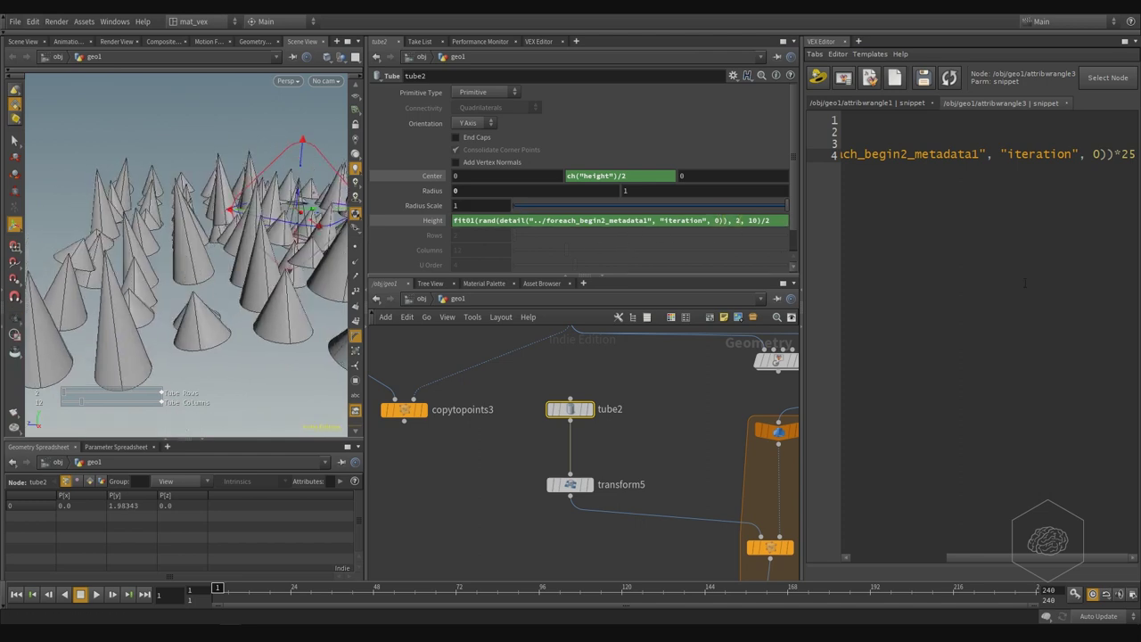
- Undo an accidental tube radius change and orbit to look down on the cones
{"action": "left_click_drag", "start_coordinate": [320, 218], "coordinate": [323, 254]}
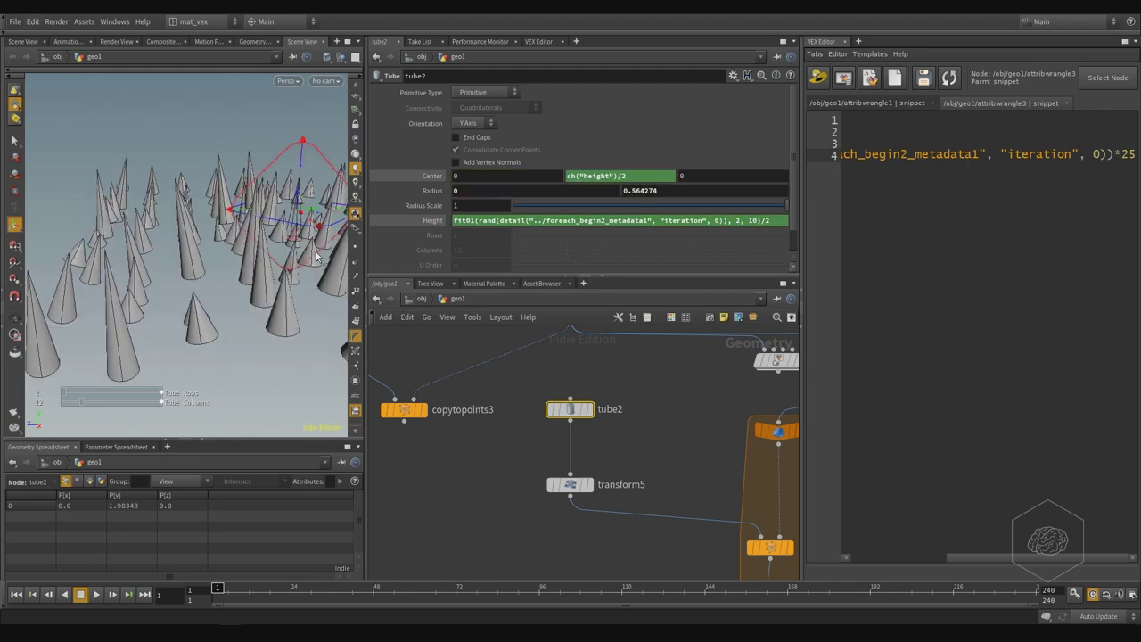
{"action": "key", "text": "ctrl+z"}
{"action": "left_click_drag", "start_coordinate": [171, 121], "coordinate": [286, 170]}
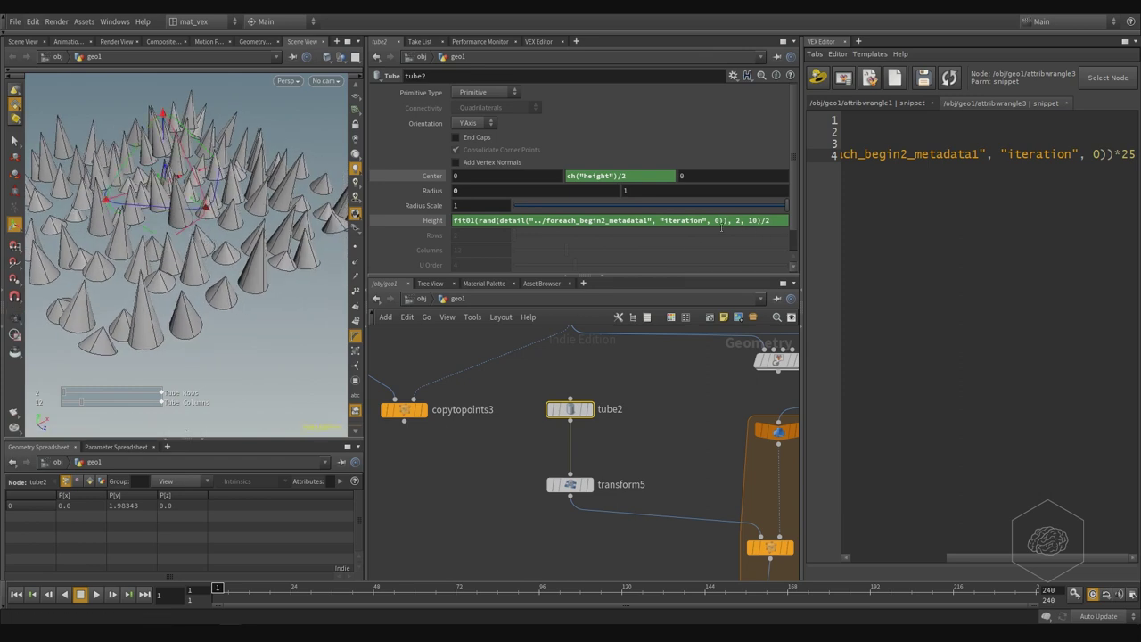
{"action": "middle_click_drag", "start_coordinate": [713, 432], "coordinate": [578, 403]}
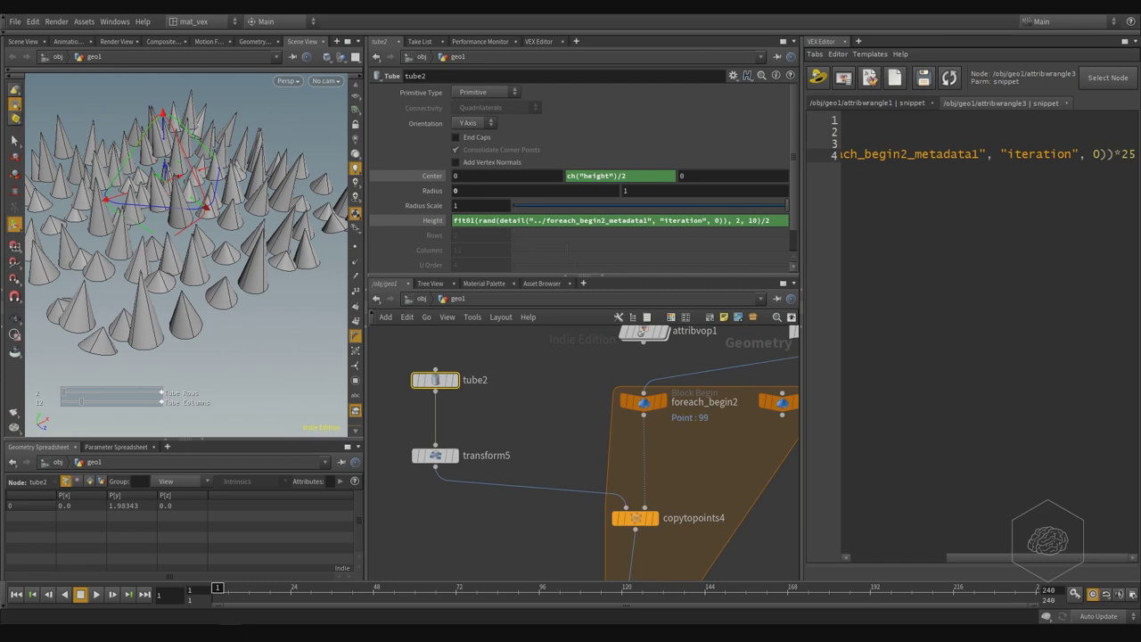
- Duplicate the tube2 and transform5 nodes
{"action": "middle_click_drag", "start_coordinate": [624, 445], "coordinate": [571, 418]}
{"action": "middle_click_drag", "start_coordinate": [421, 363], "coordinate": [461, 399]}
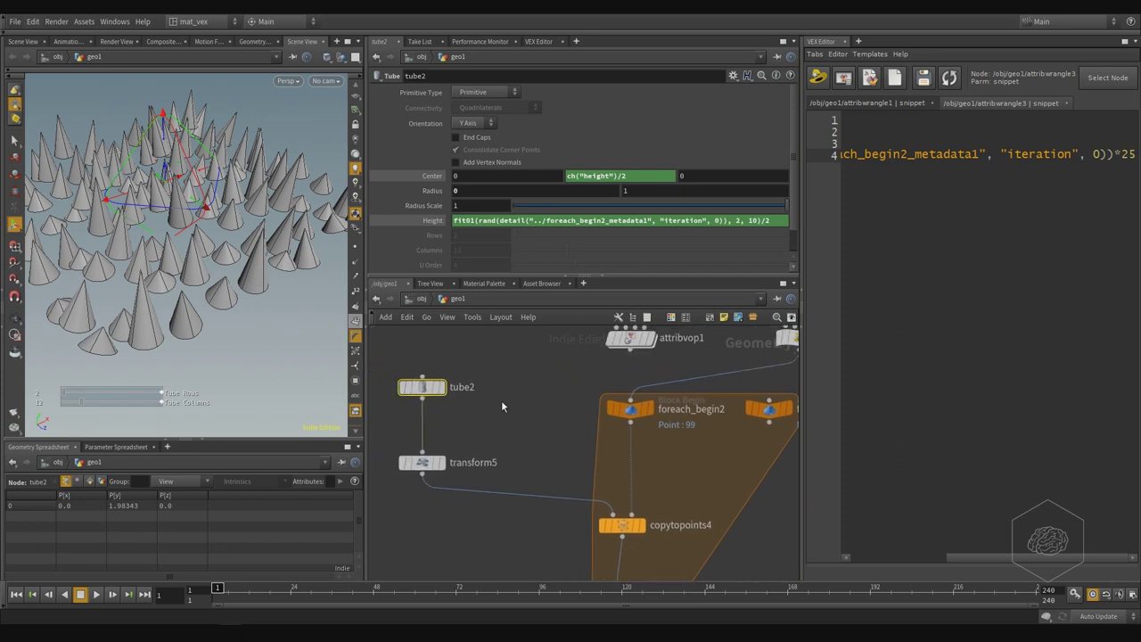
{"action": "scroll", "coordinate": [501, 400], "scroll_direction": "down", "scroll_amount": 2}
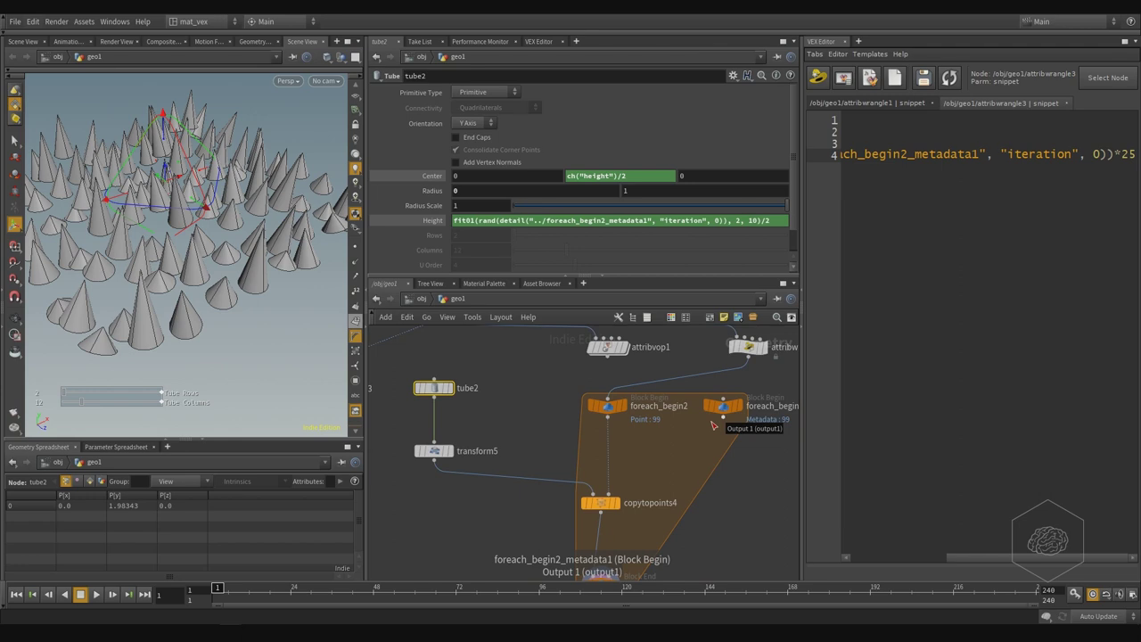
{"action": "mouse_move", "coordinate": [555, 391]}
{"action": "middle_mouse_down"}
{"action": "mouse_move", "coordinate": [665, 462]}
{"action": "mouse_move", "coordinate": [632, 415]}
{"action": "mouse_move", "coordinate": [572, 380]}
{"action": "middle_mouse_up"}
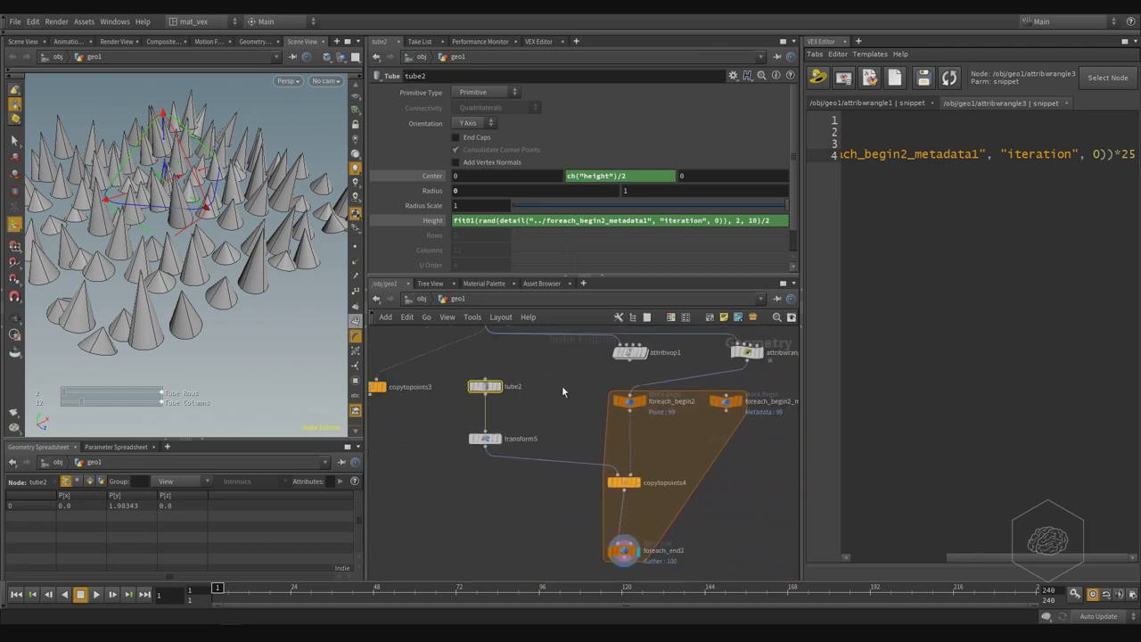
{"action": "left_click_drag", "start_coordinate": [538, 353], "coordinate": [575, 443]}
{"action": "left_click", "coordinate": [568, 499]}
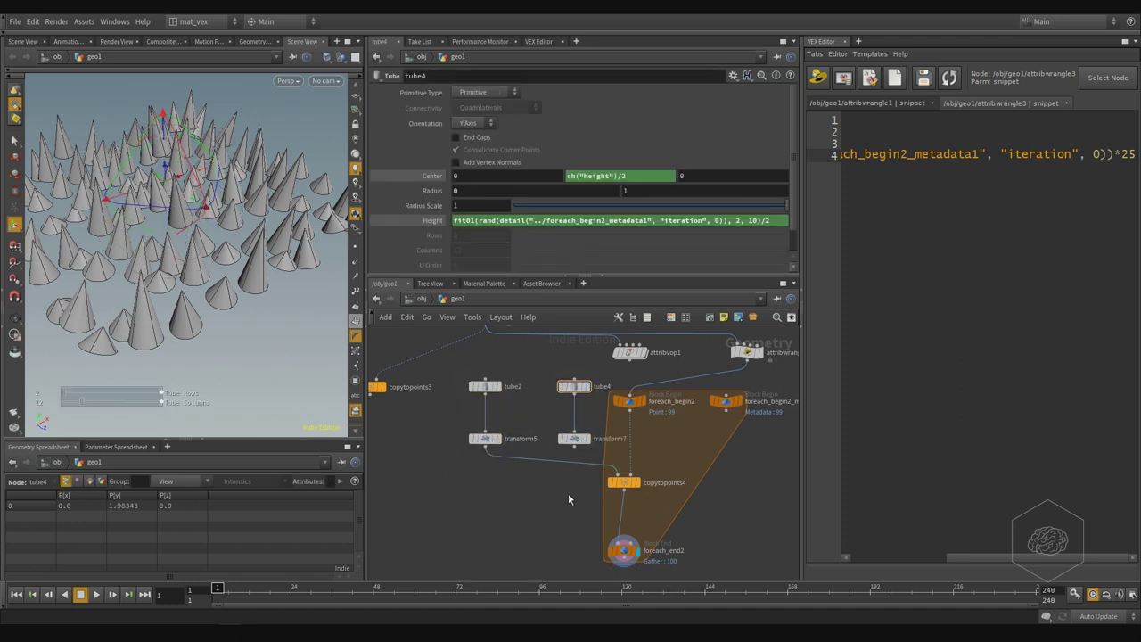
- Add a Switch node to the network
{"action": "key", "text": "Tab"}
{"action": "type", "text": "switch"}
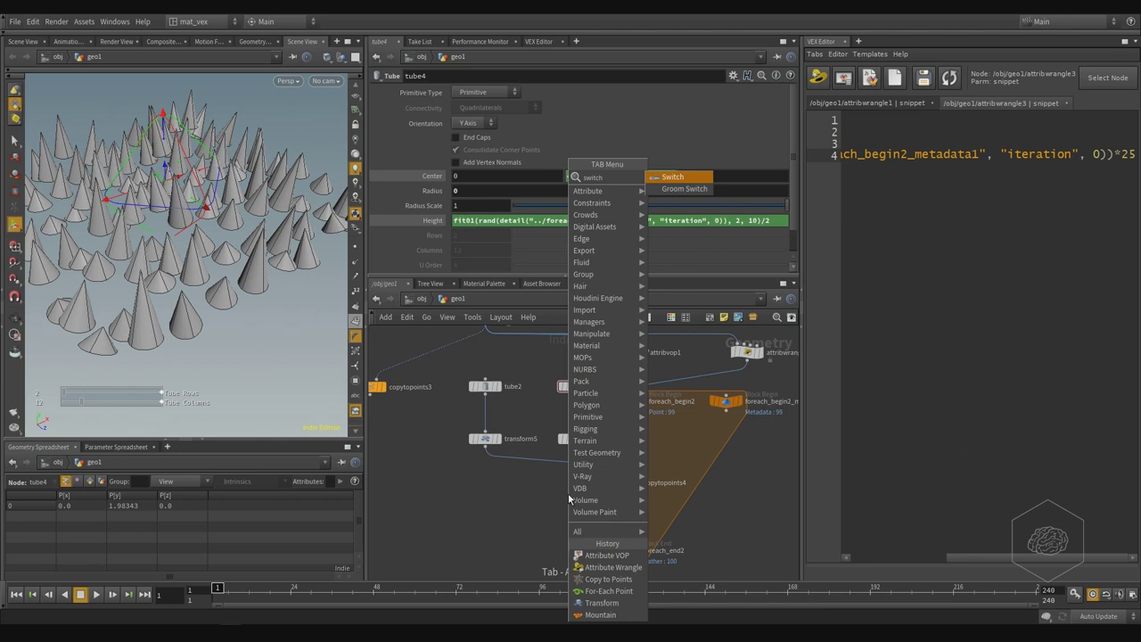
{"action": "key", "text": "Return"}
{"action": "left_click", "coordinate": [568, 500]}
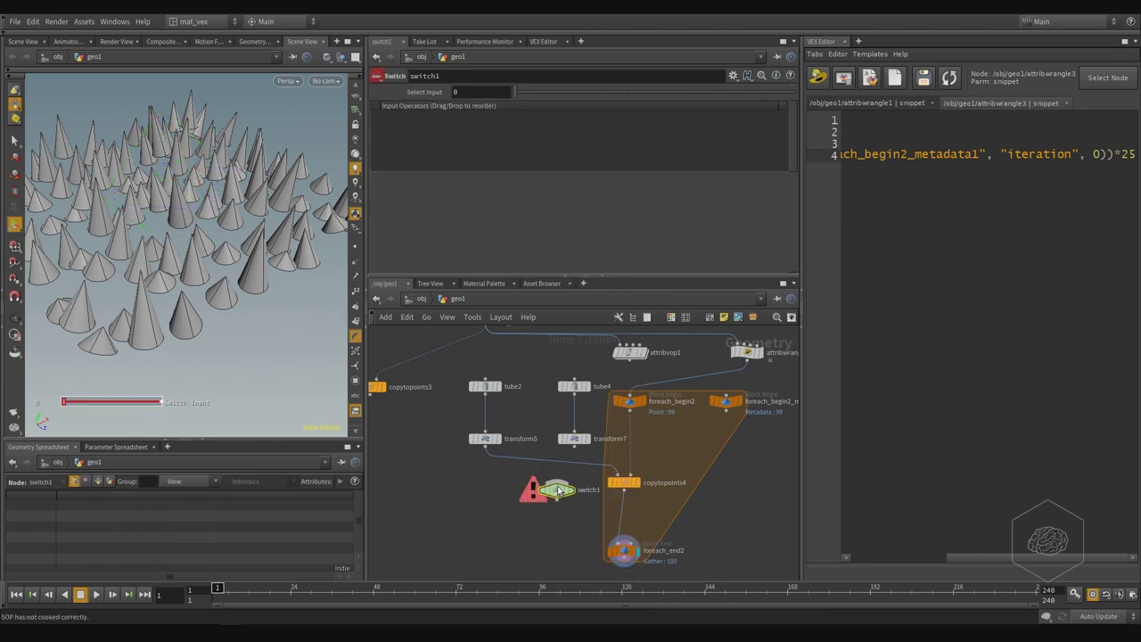
- Start replacing the copied tube4 Height with a point() expression
{"action": "left_click", "coordinate": [574, 437]}
{"action": "scroll", "coordinate": [568, 375], "scroll_direction": "up", "scroll_amount": 3}
{"action": "left_click", "coordinate": [524, 401]}
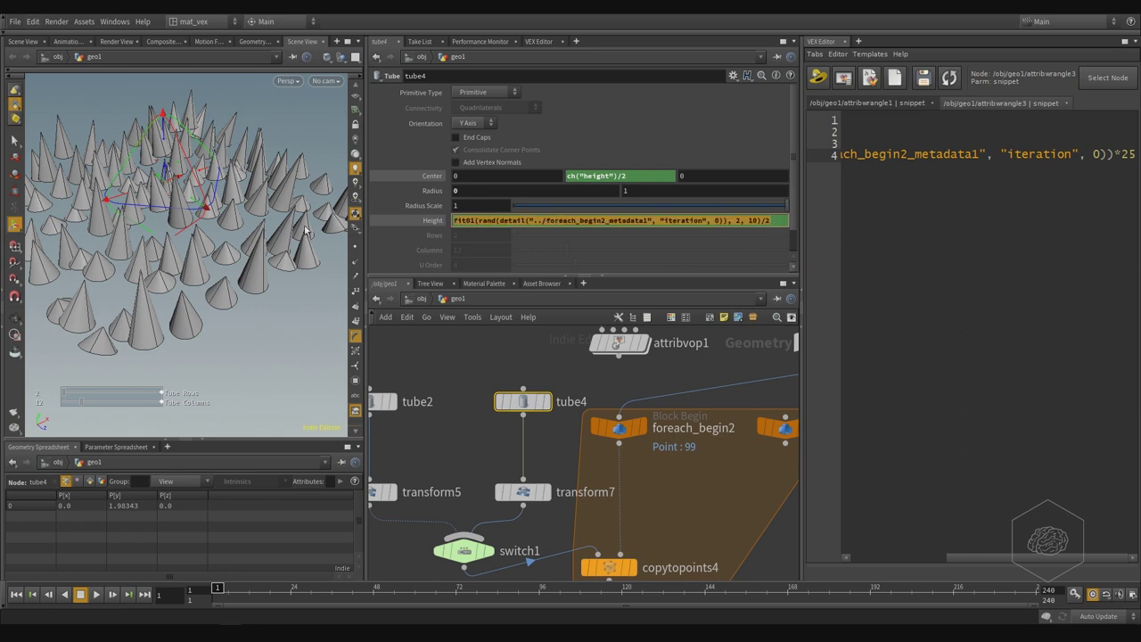
{"action": "type", "text": "point()"}
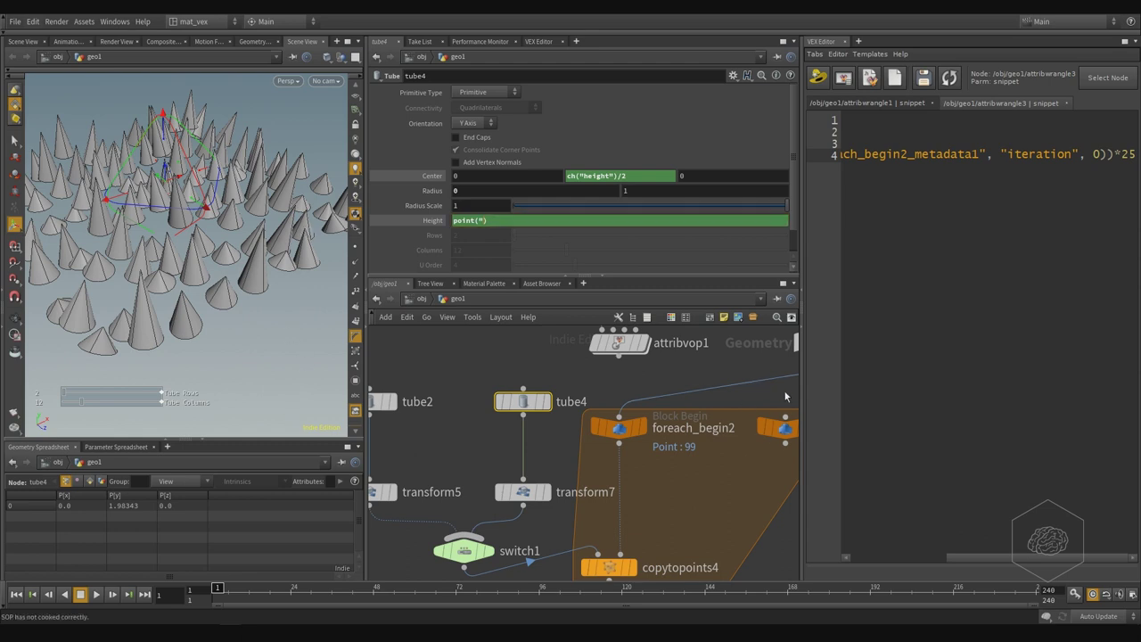
- Complete tube4's Height as point("../foreach_begin2", 0, "P", …) using the copied node name
{"action": "middle_click_drag", "start_coordinate": [785, 392], "coordinate": [656, 392]}
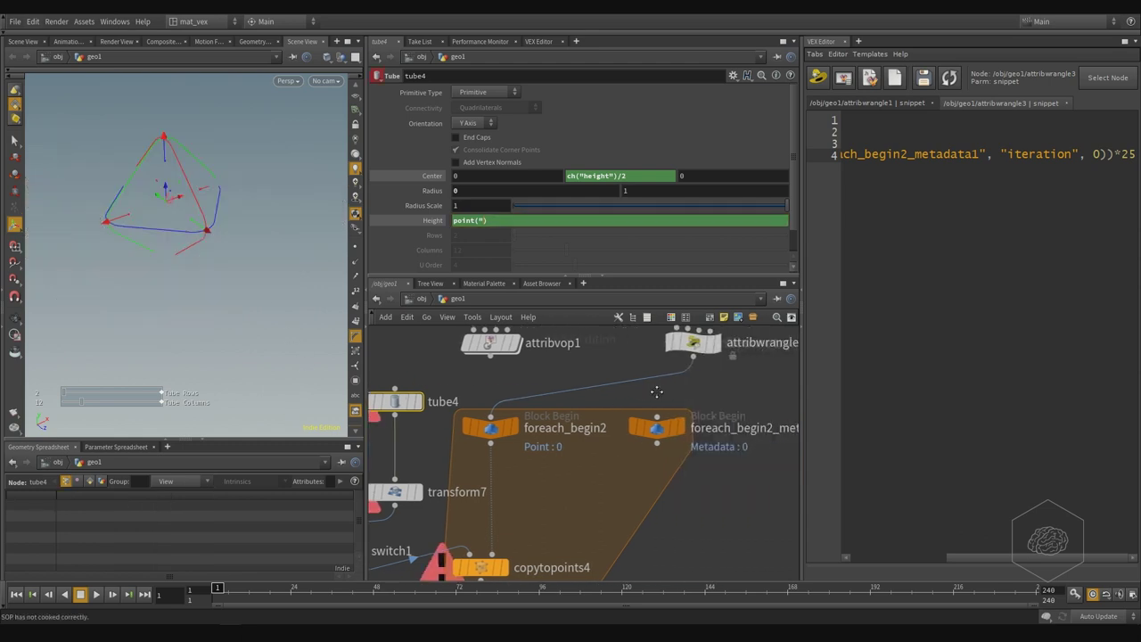
{"action": "double_click", "coordinate": [565, 428]}
{"action": "left_click_drag", "start_coordinate": [526, 429], "coordinate": [610, 429]}
{"action": "key", "text": "ctrl+c"}
{"action": "key", "text": "Return"}
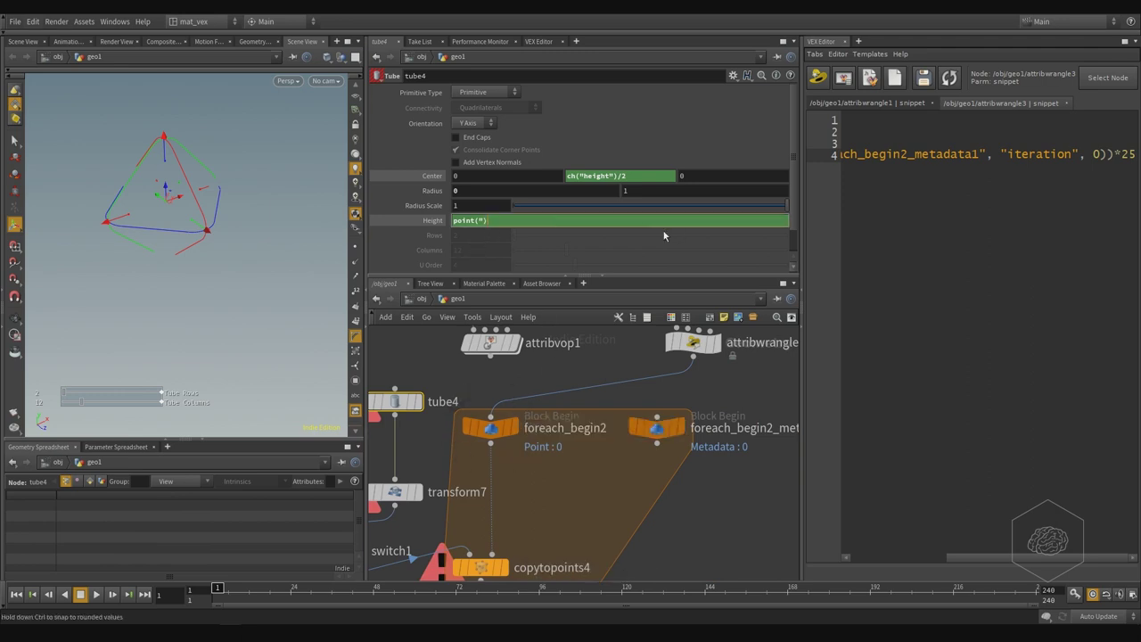
{"action": "key", "text": "ctrl+v"}
{"action": "type", "text": "../"}
{"action": "type", "text": "\""}
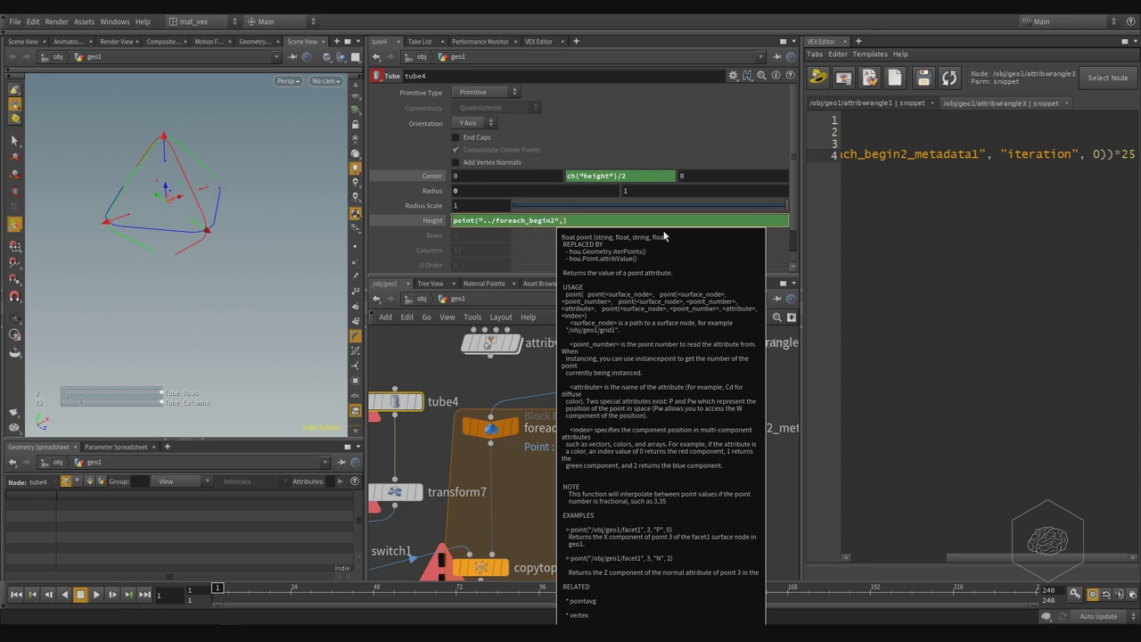
{"action": "type", "text": ",0,\"\""}
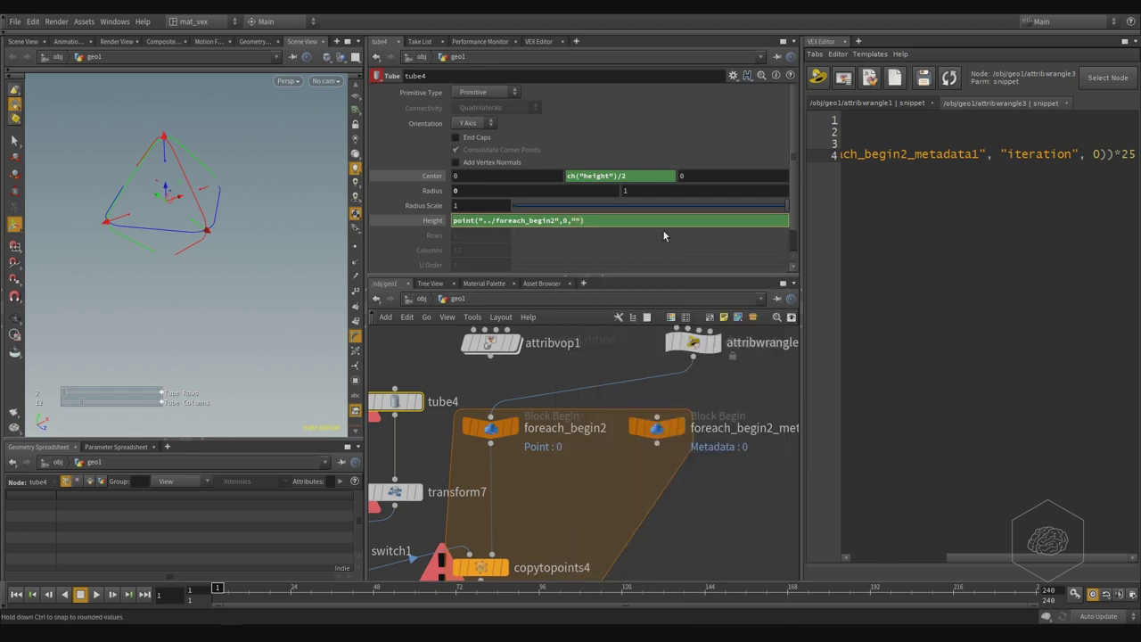
{"action": "type", "text": "P"}
{"action": "type", "text": ","}
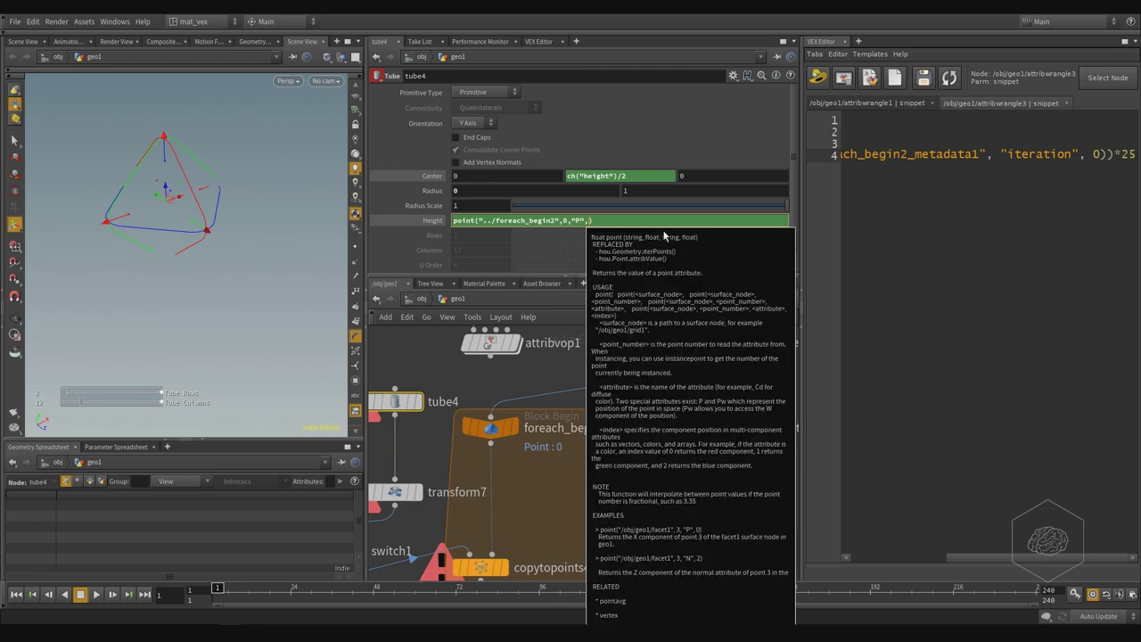
{"action": "type", "text": "10"}
{"action": "key", "text": "Return"}
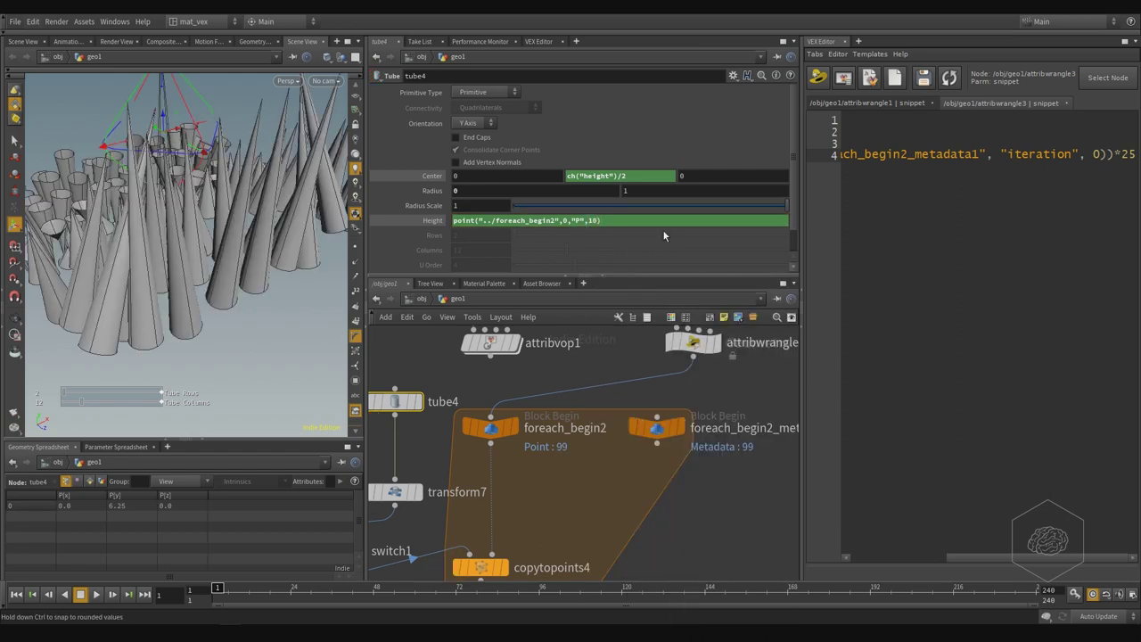
- Turn on the ground grid and view the cone field from top-down and low angles
{"action": "key", "text": "s"}
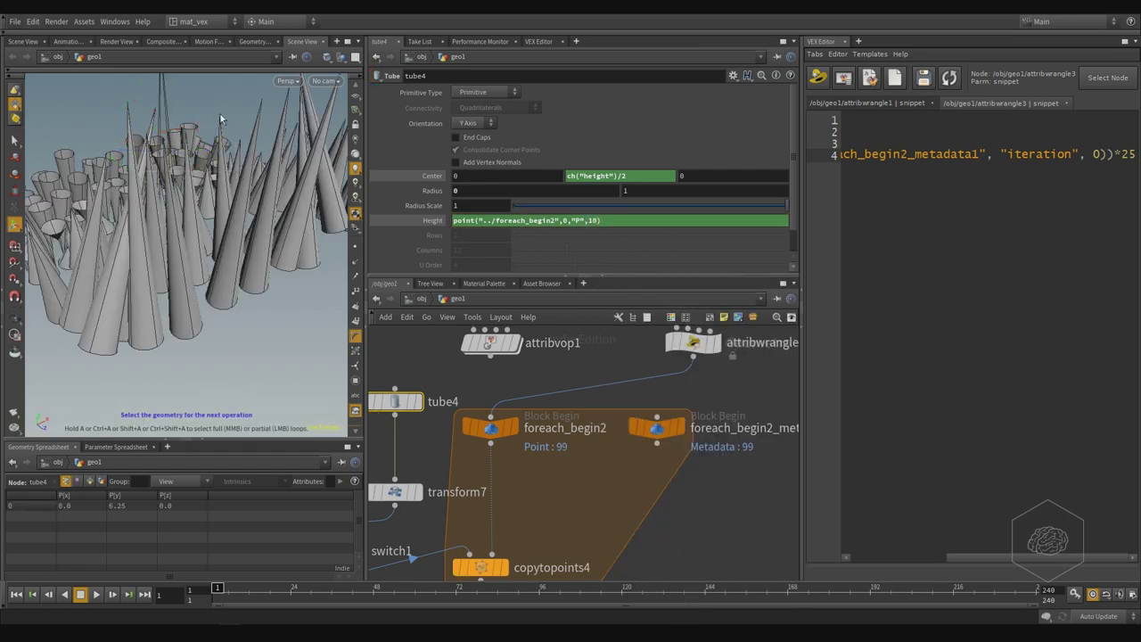
{"action": "left_click_drag", "start_coordinate": [219, 112], "coordinate": [262, 203]}
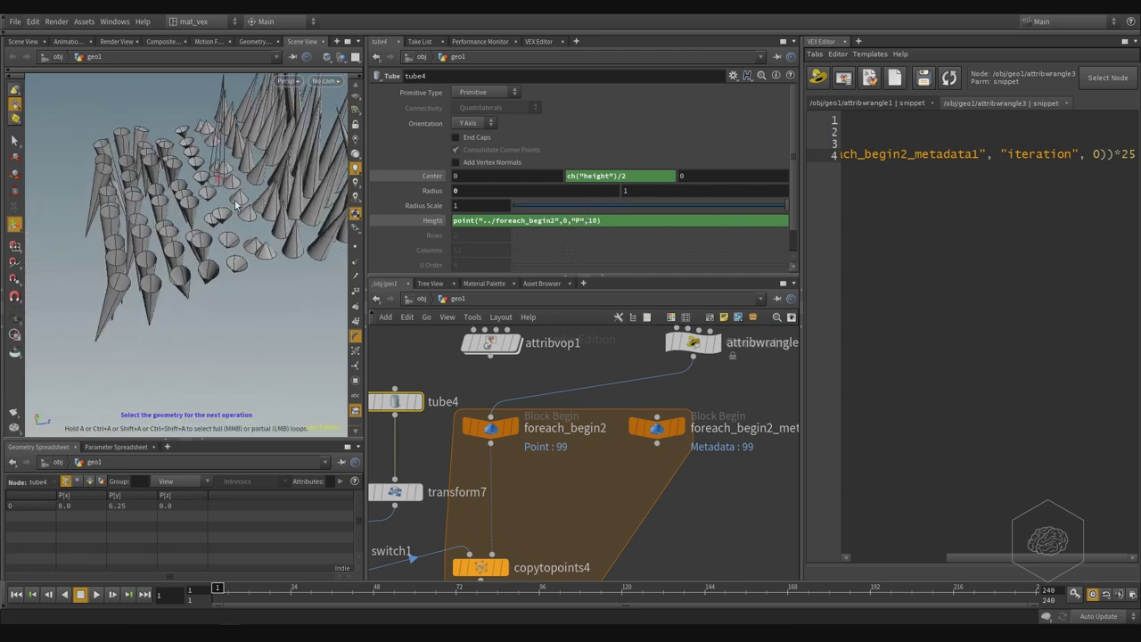
{"action": "left_click", "coordinate": [355, 95]}
{"action": "left_click_drag", "start_coordinate": [267, 232], "coordinate": [133, 149]}
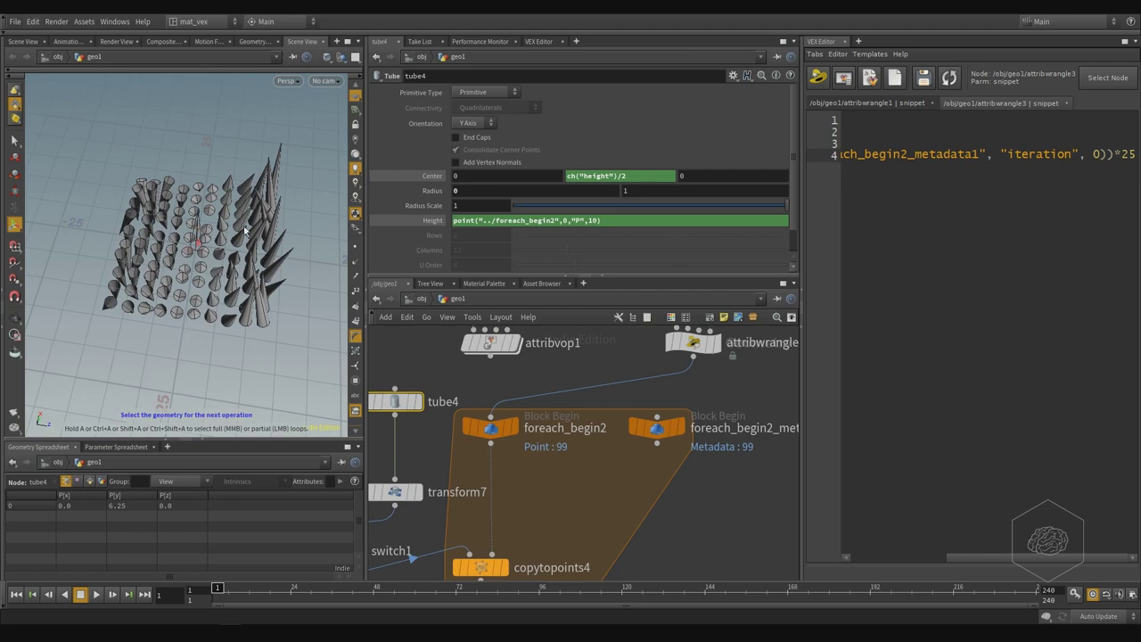
{"action": "left_click_drag", "start_coordinate": [263, 292], "coordinate": [204, 317]}
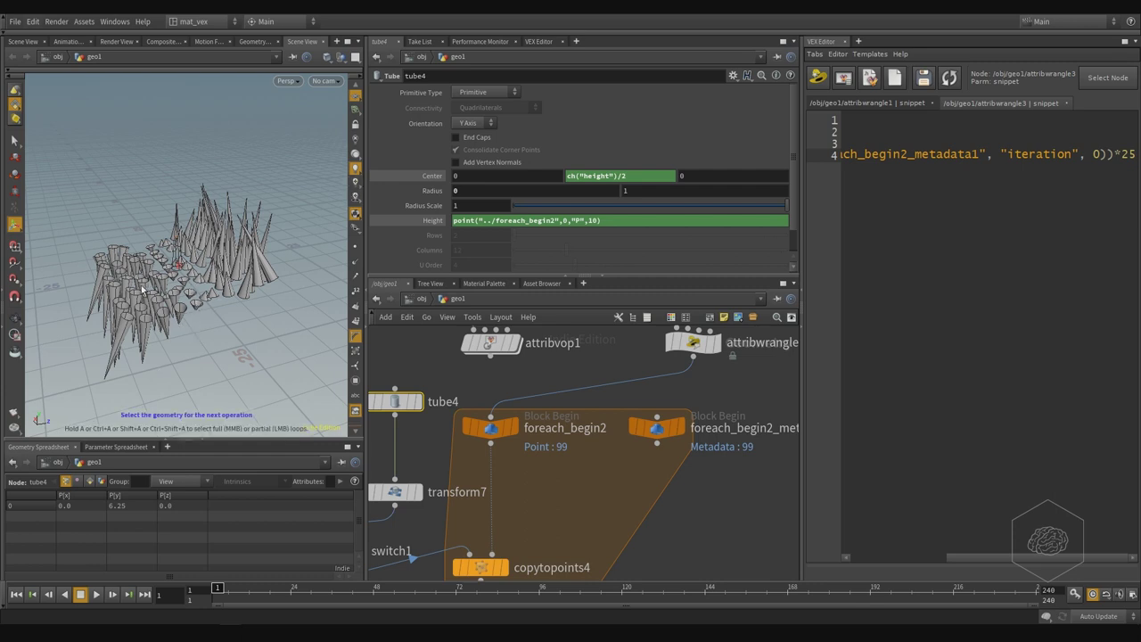
{"action": "middle_click_drag", "start_coordinate": [689, 370], "coordinate": [666, 378]}
- Insert a transform8 node on the wire before attribwrangle3
{"action": "key", "text": "Tab"}
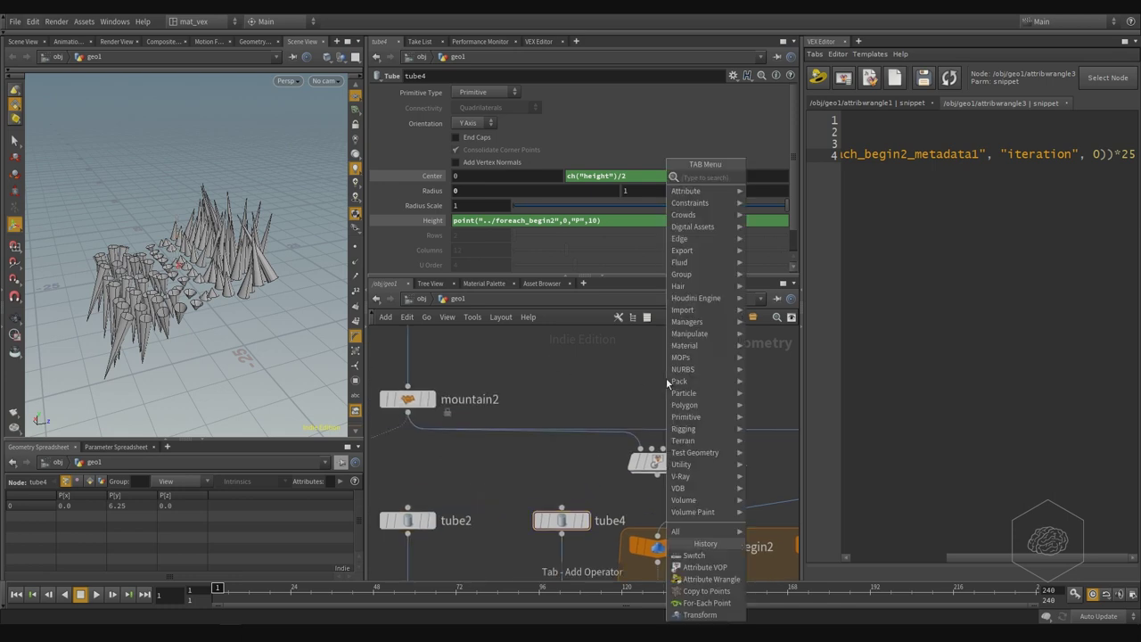
{"action": "type", "text": "attrib"}
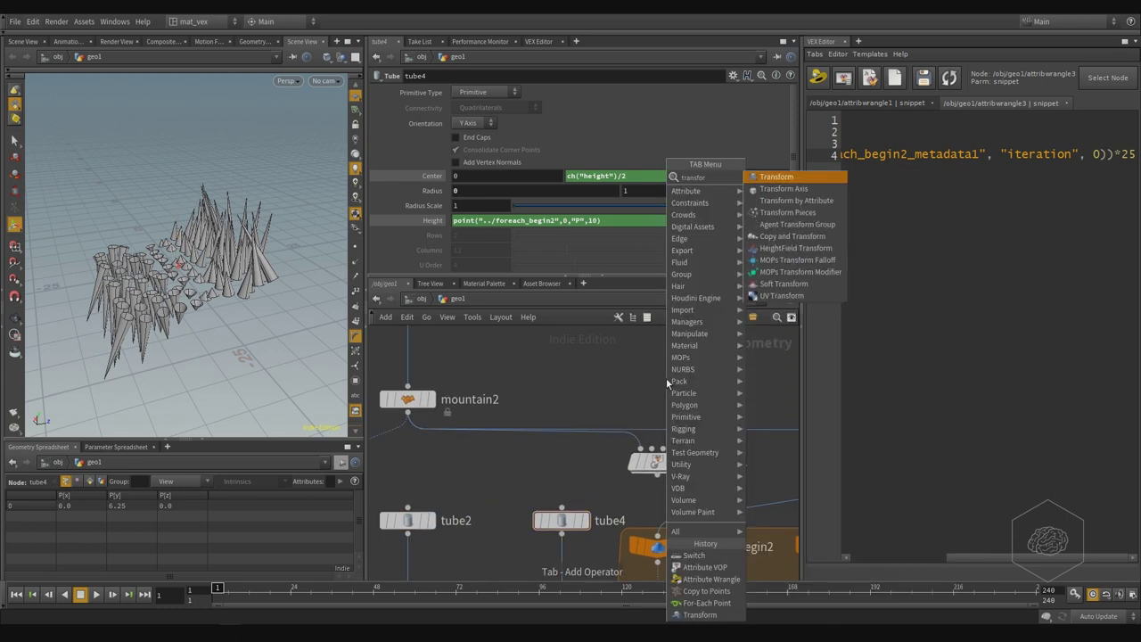
{"action": "key", "text": "Return"}
{"action": "left_click", "coordinate": [666, 378]}
{"action": "middle_click_drag", "start_coordinate": [666, 378], "coordinate": [536, 374]}
{"action": "left_click_drag", "start_coordinate": [536, 375], "coordinate": [667, 396]}
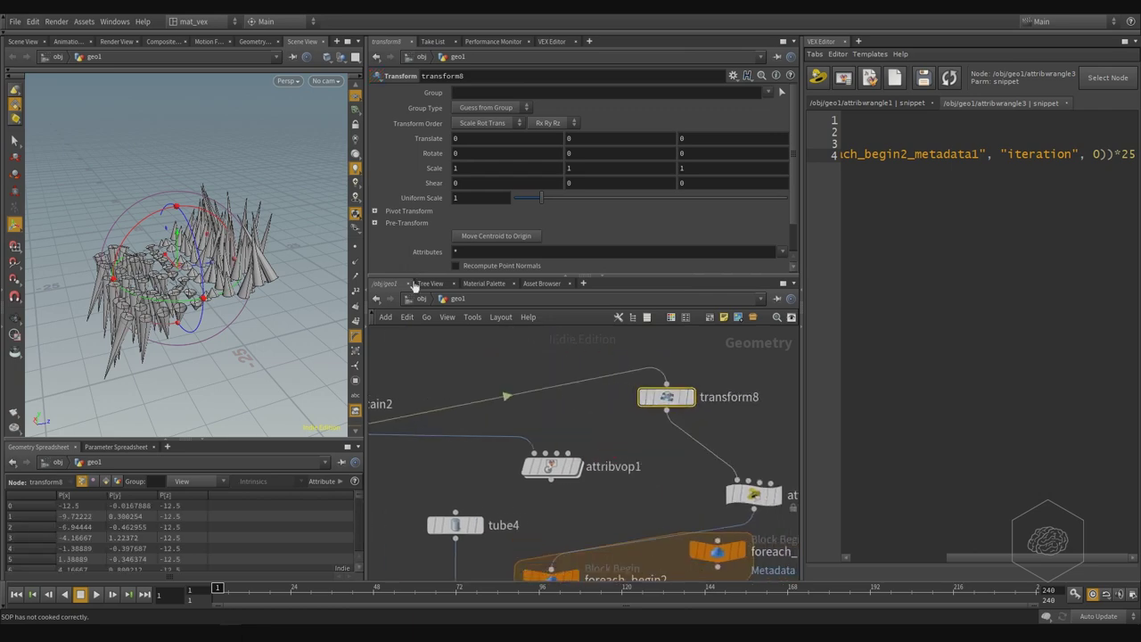
- Shift the grid back and forth along Z with transform8, then select tube4
{"action": "left_click_drag", "start_coordinate": [195, 274], "coordinate": [105, 289]}
{"action": "key", "text": "space+h"}
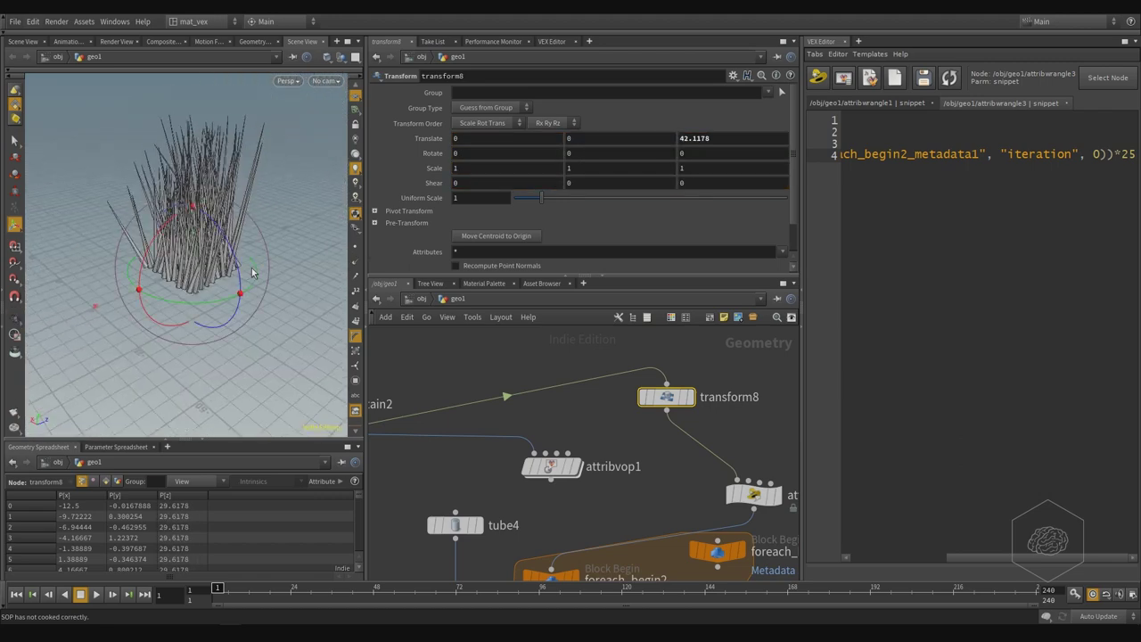
{"action": "left_click_drag", "start_coordinate": [220, 265], "coordinate": [125, 294]}
{"action": "middle_click_drag", "start_coordinate": [688, 383], "coordinate": [695, 416]}
{"action": "left_click", "coordinate": [539, 436]}
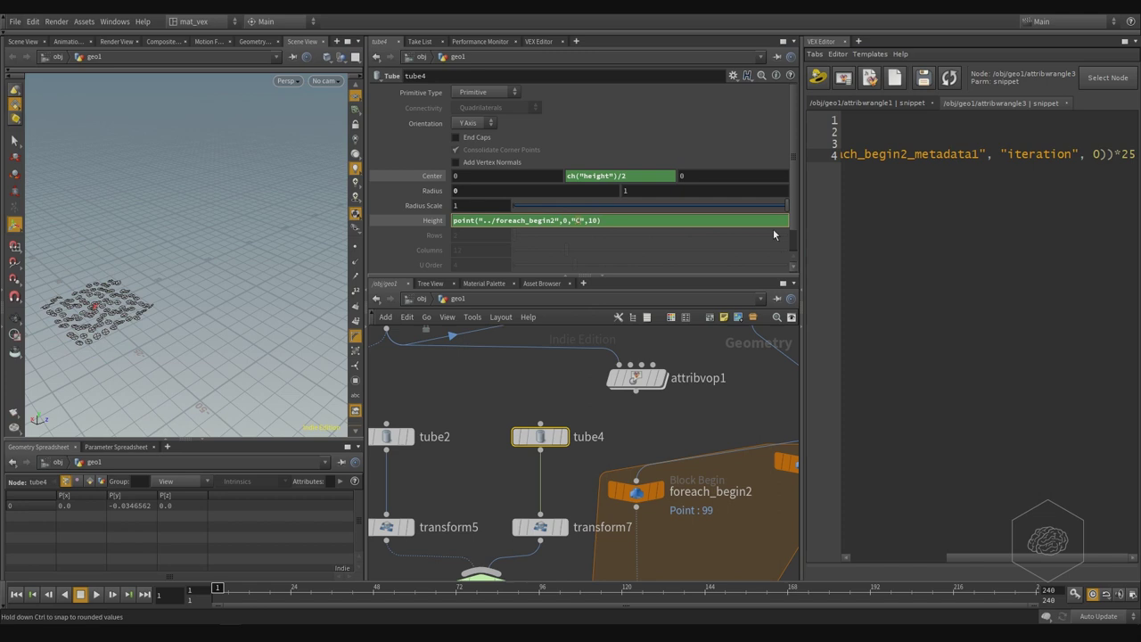
- Test "Cd" as tube4's height attribute, then revert it to "P"
{"action": "type", "text": "Cd"}
{"action": "key", "text": "Return"}
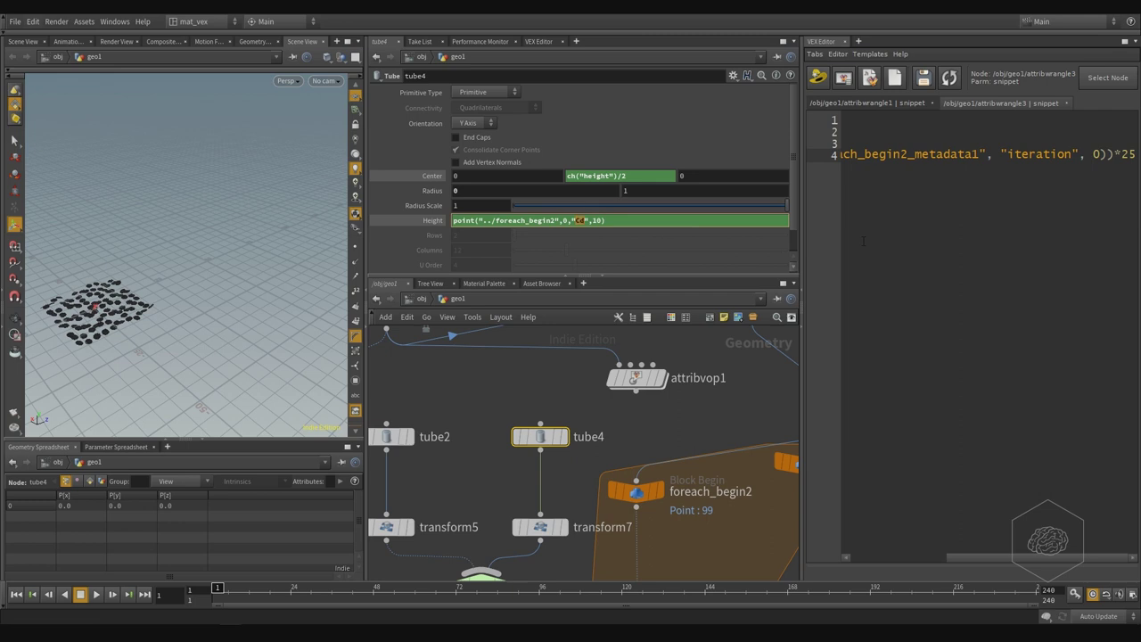
{"action": "type", "text": "P"}
{"action": "key", "text": "Return"}
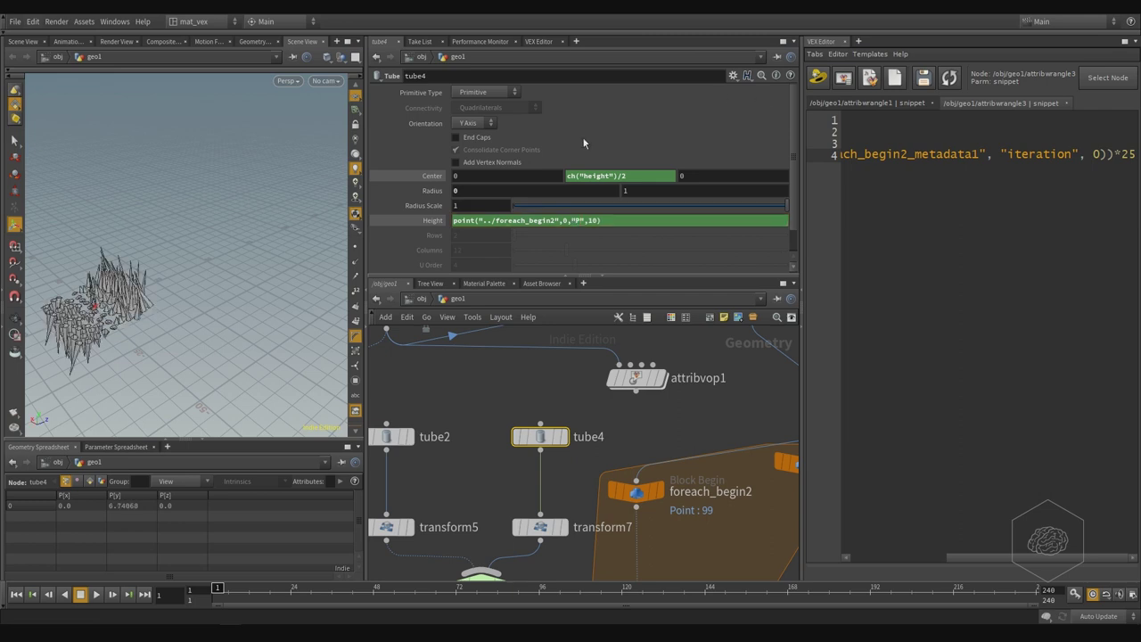
- Show transform8's settings and move the network view to the wrangle nodes
{"action": "scroll", "coordinate": [553, 354], "scroll_direction": "down", "scroll_amount": 4}
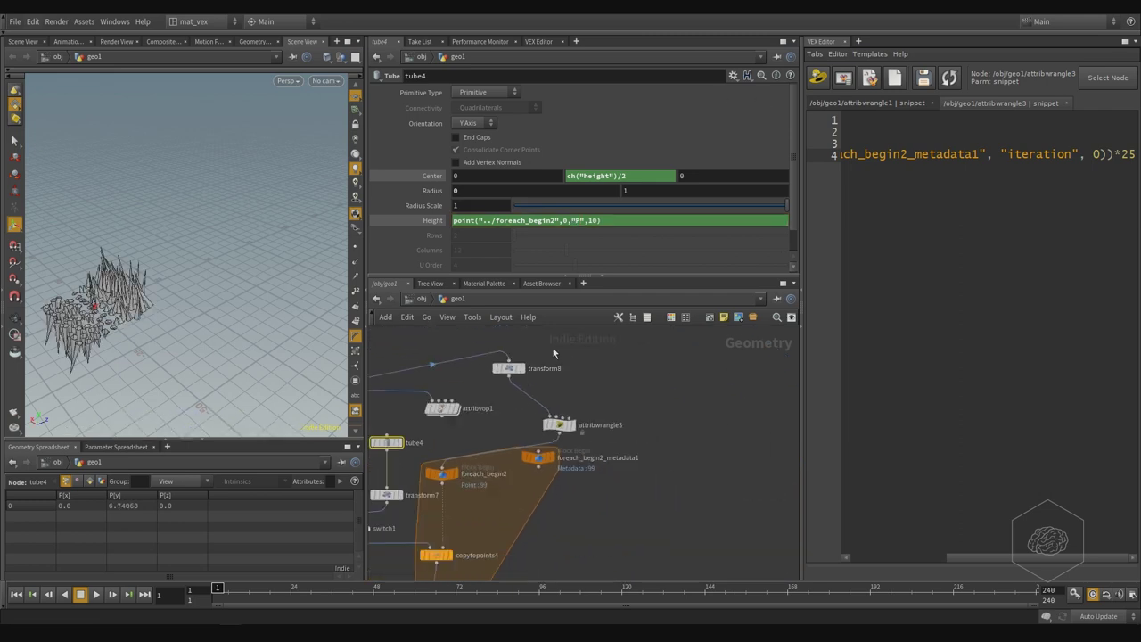
{"action": "left_click", "coordinate": [508, 367]}
{"action": "scroll", "coordinate": [508, 367], "scroll_direction": "down", "scroll_amount": 3}
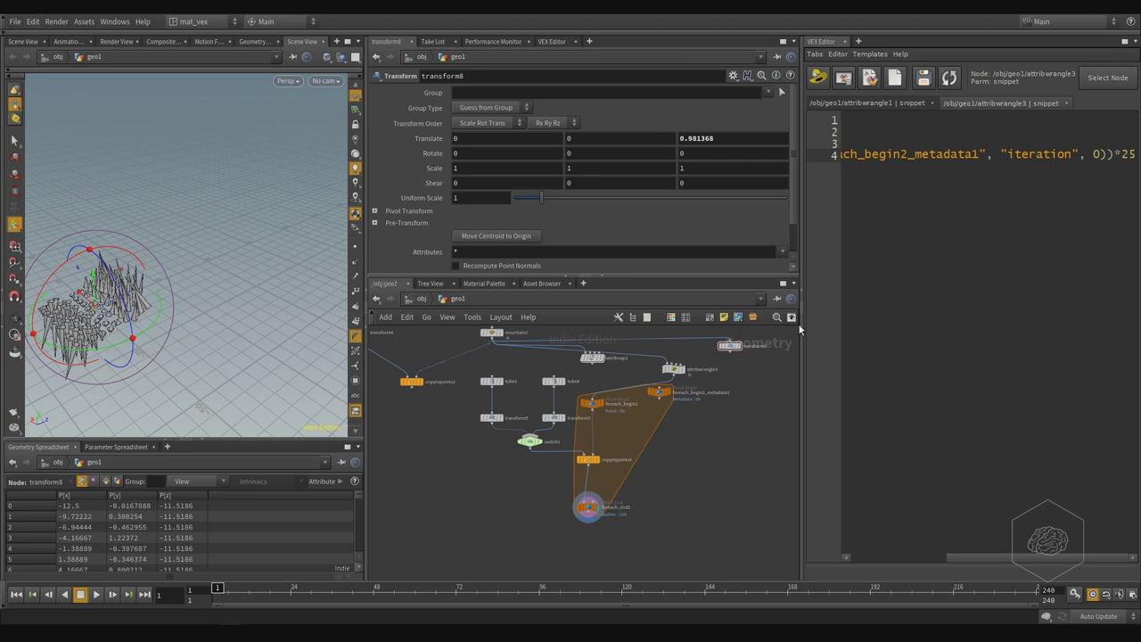
{"action": "left_click", "coordinate": [724, 317]}
{"action": "middle_click_drag", "start_coordinate": [417, 470], "coordinate": [538, 479]}
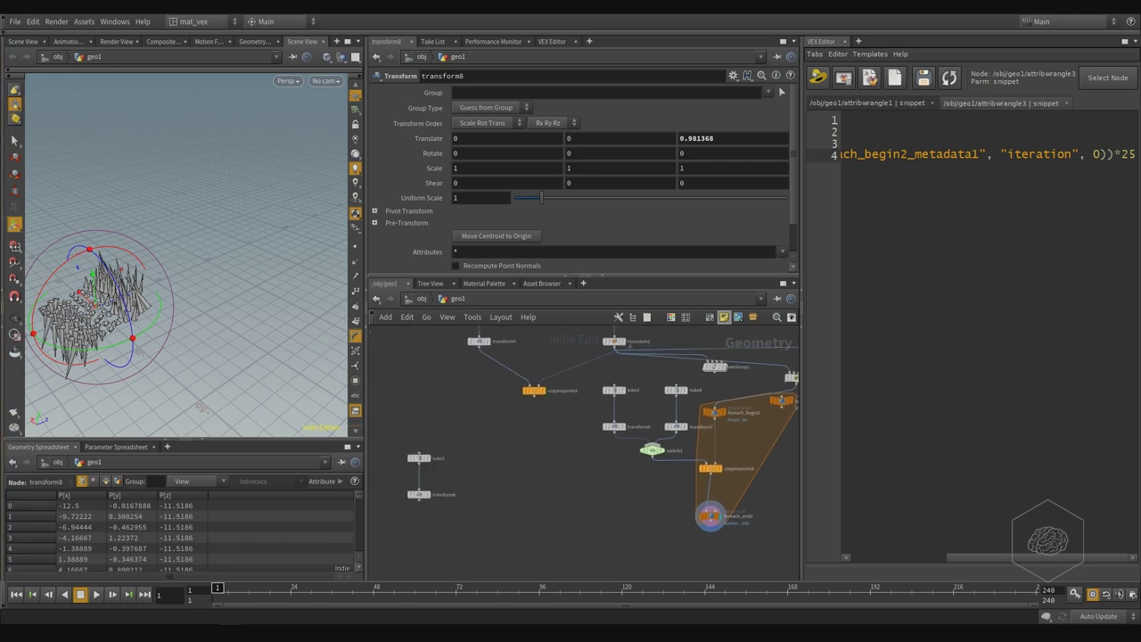
{"action": "middle_click_drag", "start_coordinate": [617, 490], "coordinate": [558, 465]}
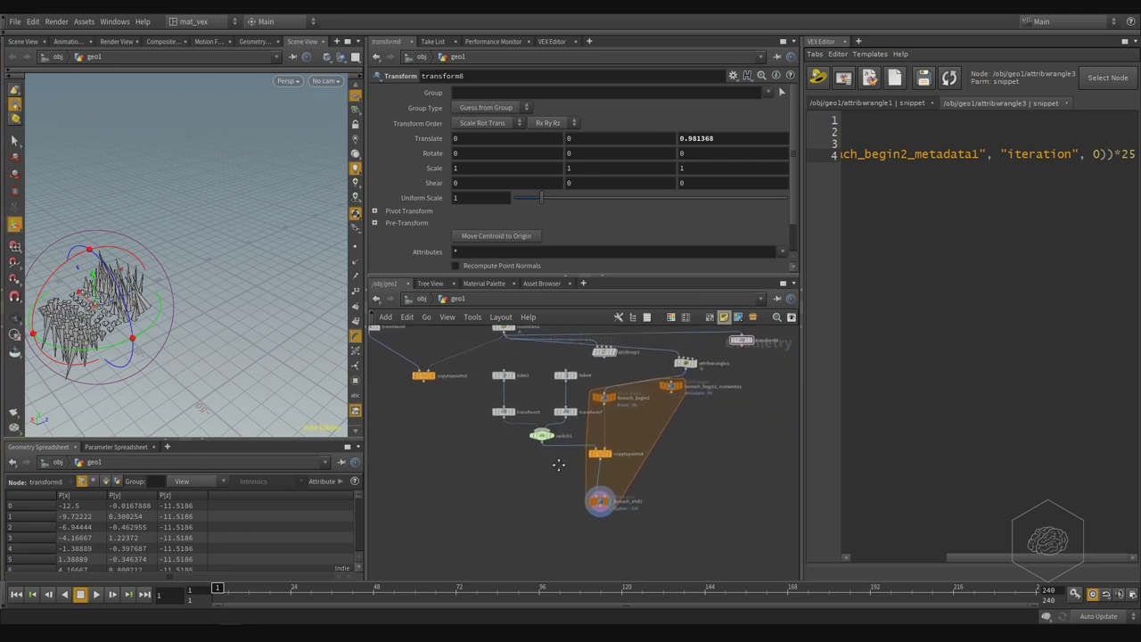
{"action": "scroll", "coordinate": [678, 446], "scroll_direction": "up", "scroll_amount": 3}
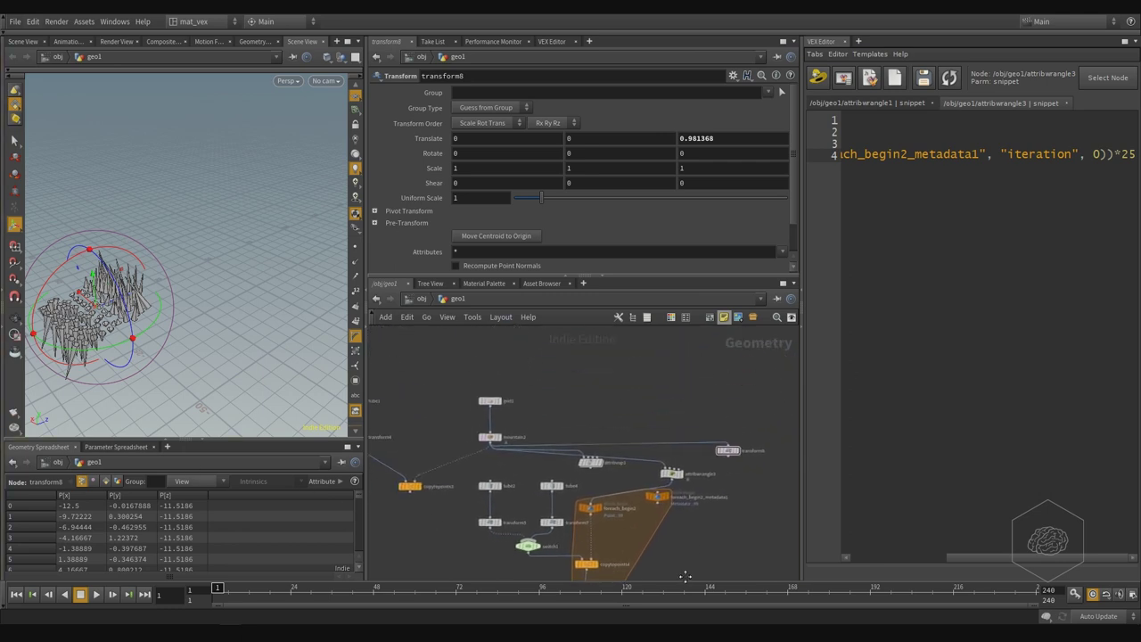
{"action": "left_click_drag", "start_coordinate": [667, 468], "coordinate": [647, 455]}
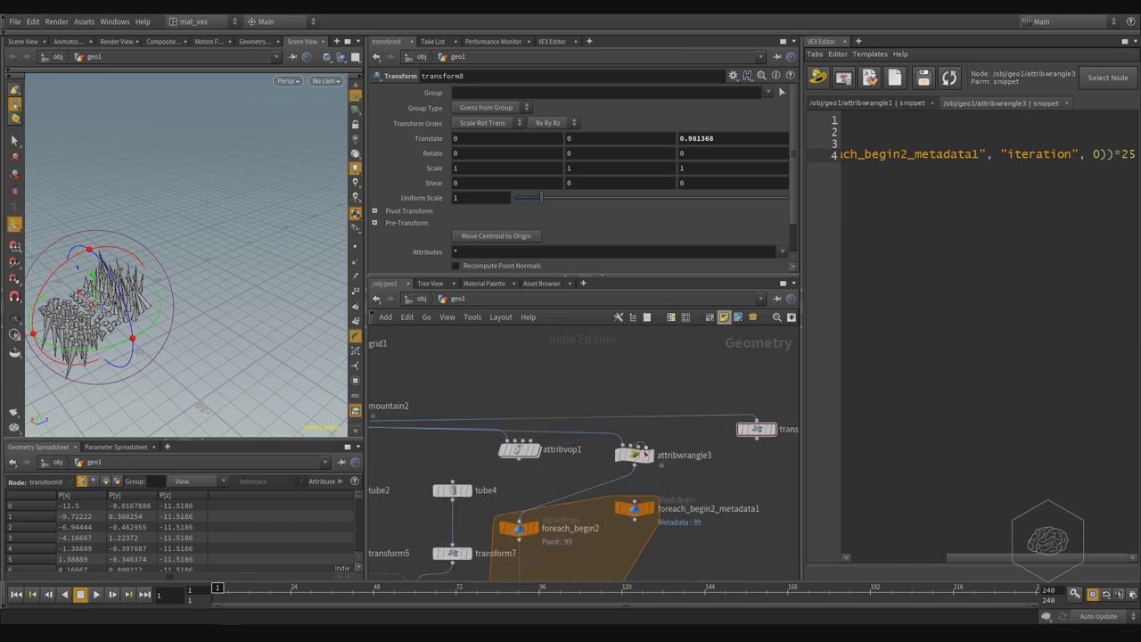
- Select attribwrangle3, delete the stray attribwrangle4 copy, and place the caret after its code
{"action": "left_click", "coordinate": [635, 465]}
{"action": "key", "text": "Escape"}
{"action": "left_click", "coordinate": [651, 452]}
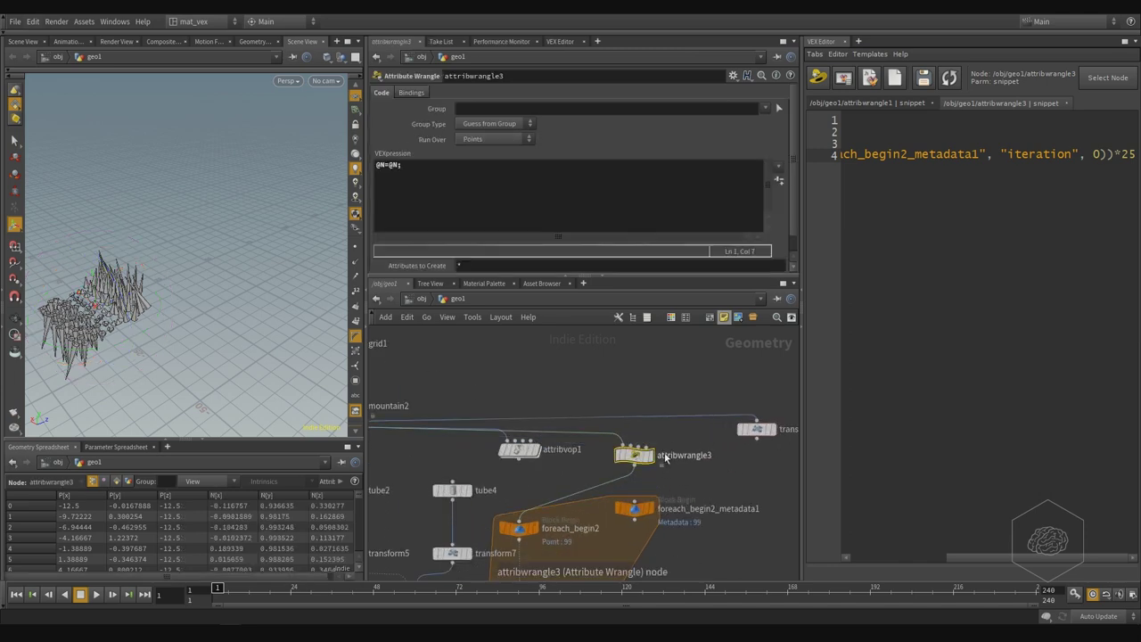
{"action": "left_click", "coordinate": [558, 205]}
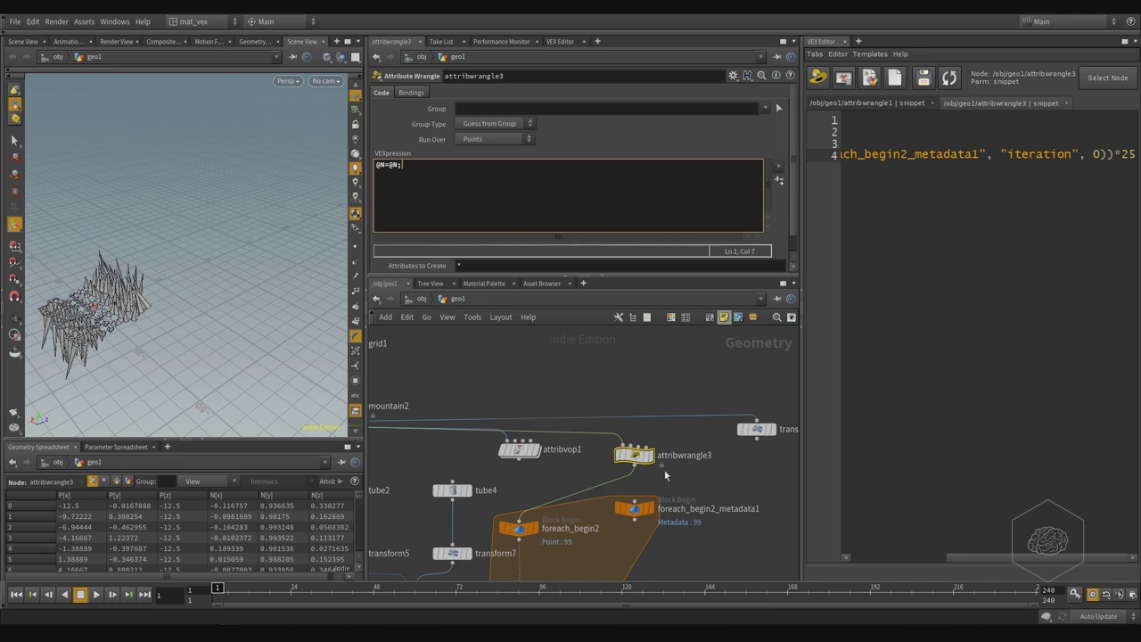
{"action": "left_click_drag", "start_coordinate": [638, 461], "coordinate": [710, 482]}
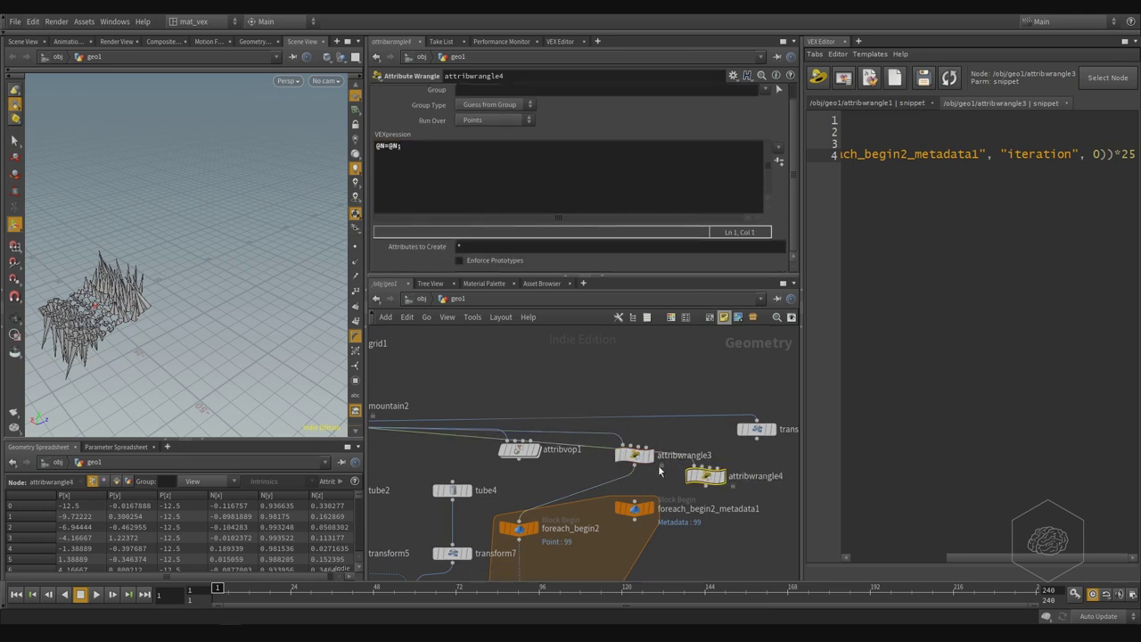
{"action": "key", "text": "Delete"}
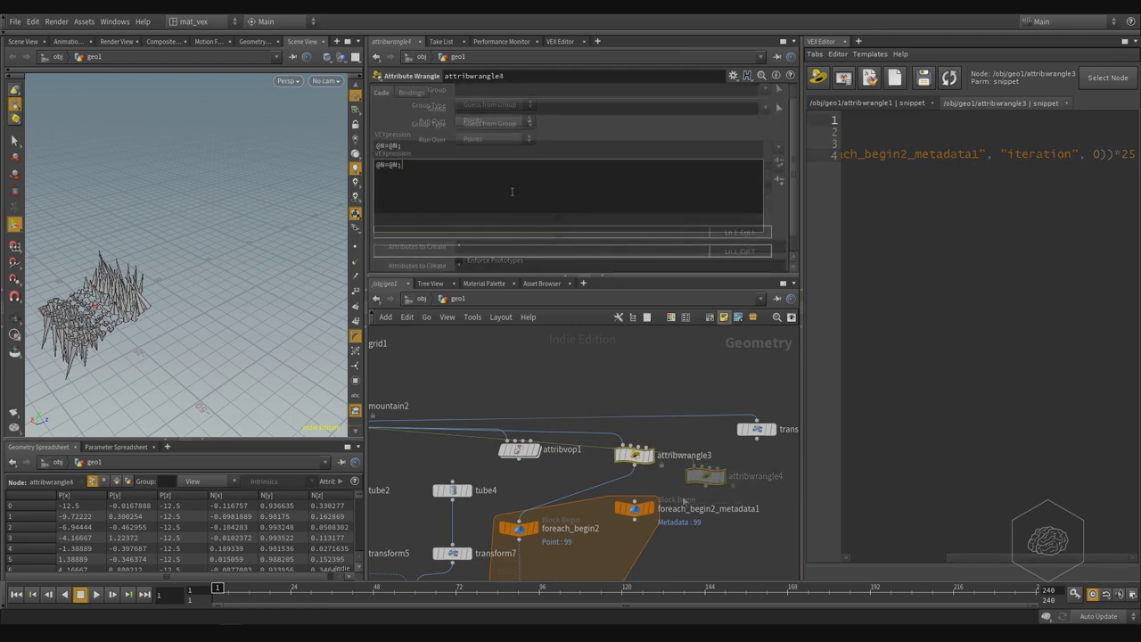
{"action": "left_click", "coordinate": [434, 184]}
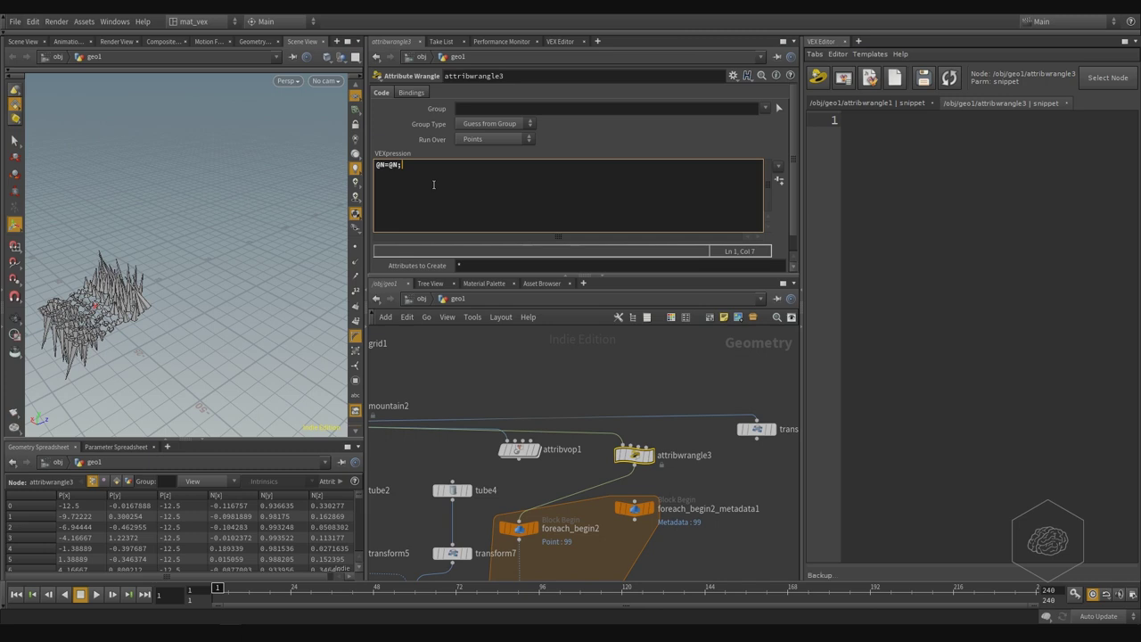
- Paste the copied normal line into the VEX Editor and start a new line
{"action": "left_click", "coordinate": [925, 78]}
{"action": "left_click", "coordinate": [993, 160]}
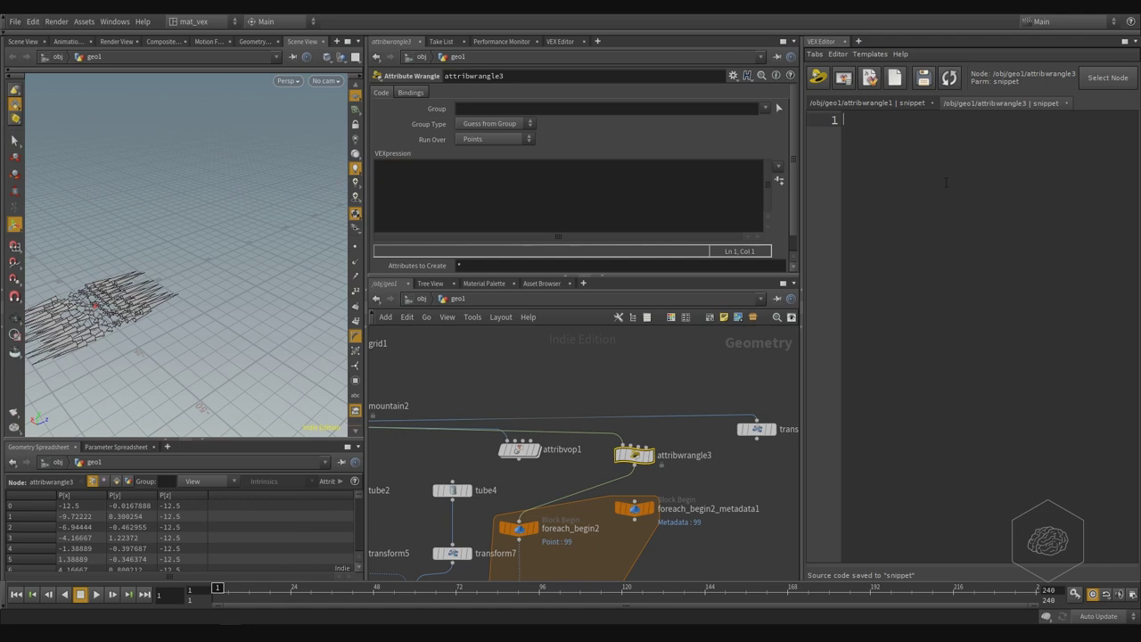
{"action": "type", "text": "@N=@N;"}
{"action": "key", "text": "Return"}
{"action": "key", "text": "Return"}
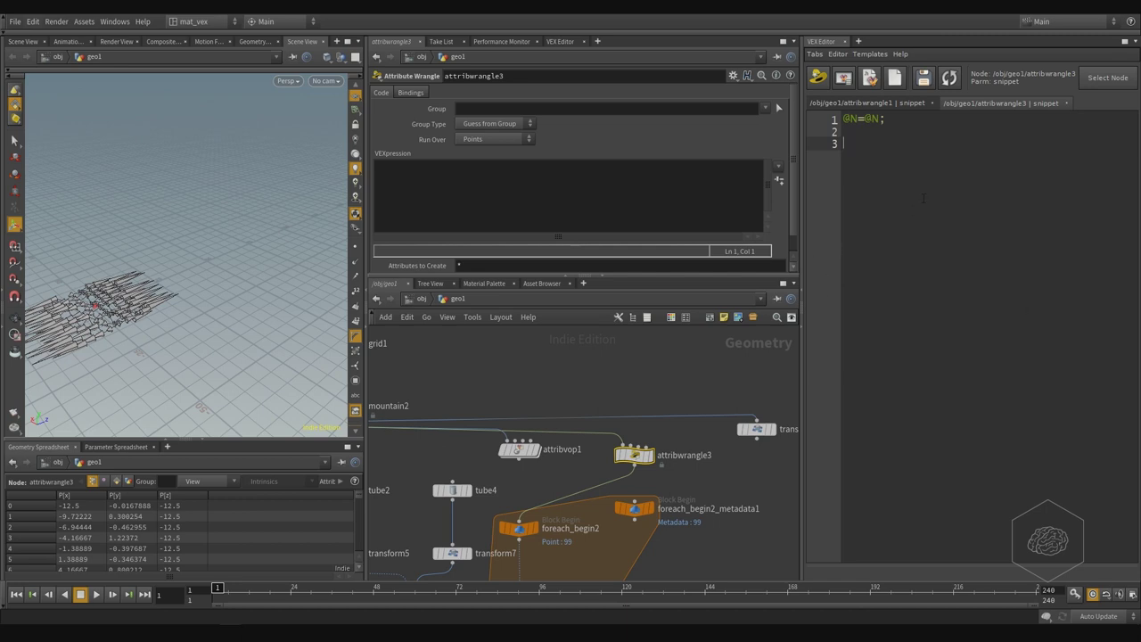
{"action": "type", "text": "@Cd"}
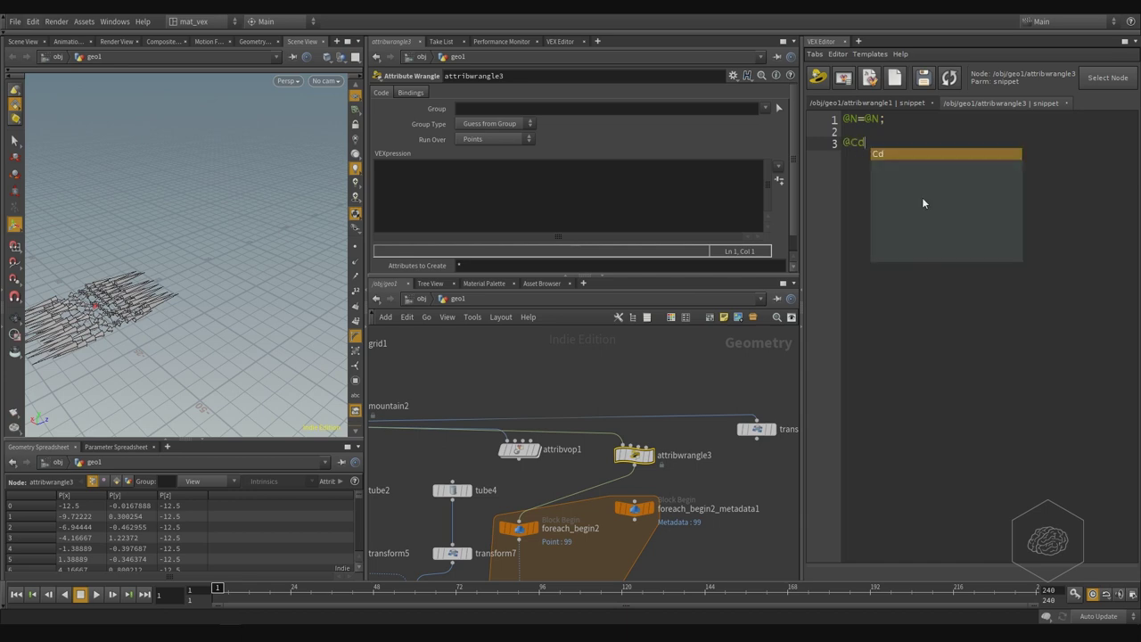
{"action": "type", "text": "."}
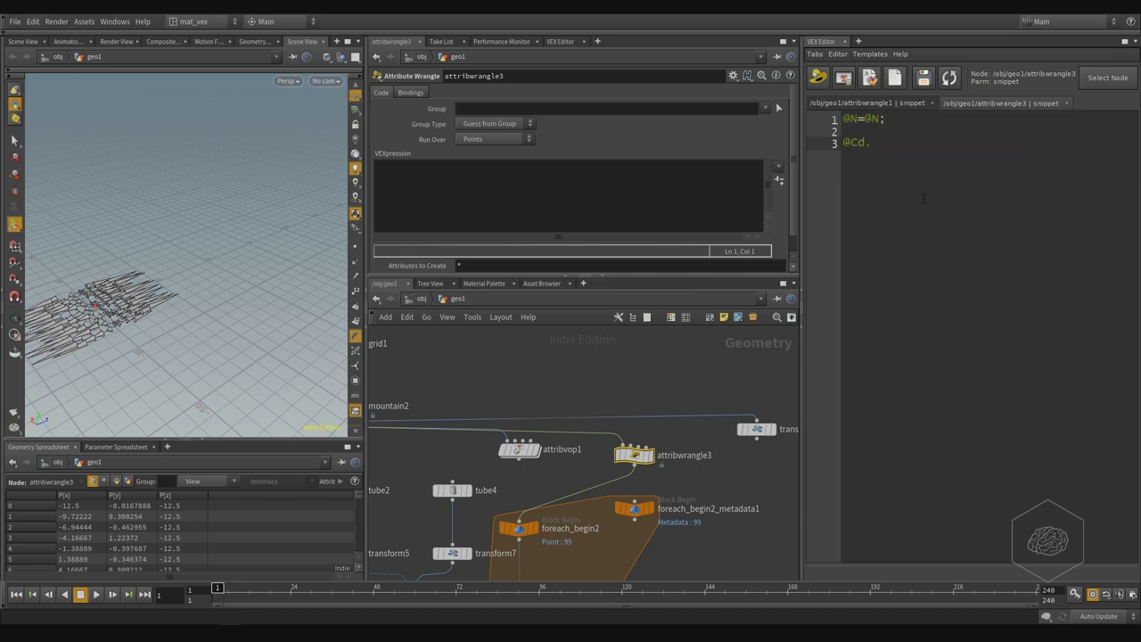
{"action": "type", "text": "r"}
{"action": "key", "text": "BackSpace"}
{"action": "key", "text": "BackSpace"}
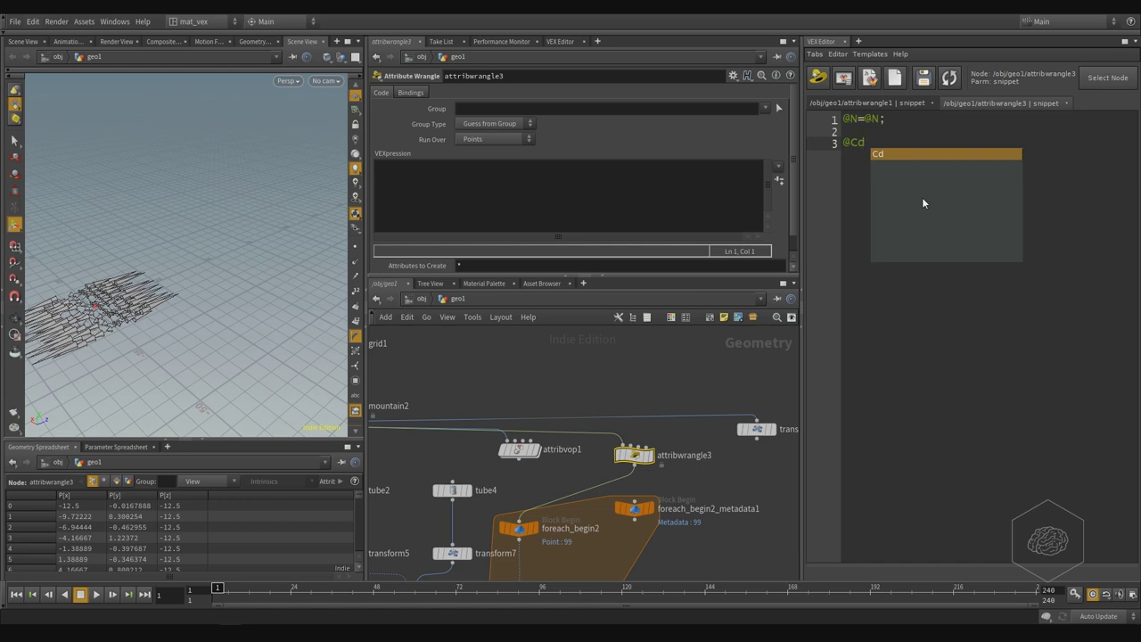
{"action": "type", "text": "="}
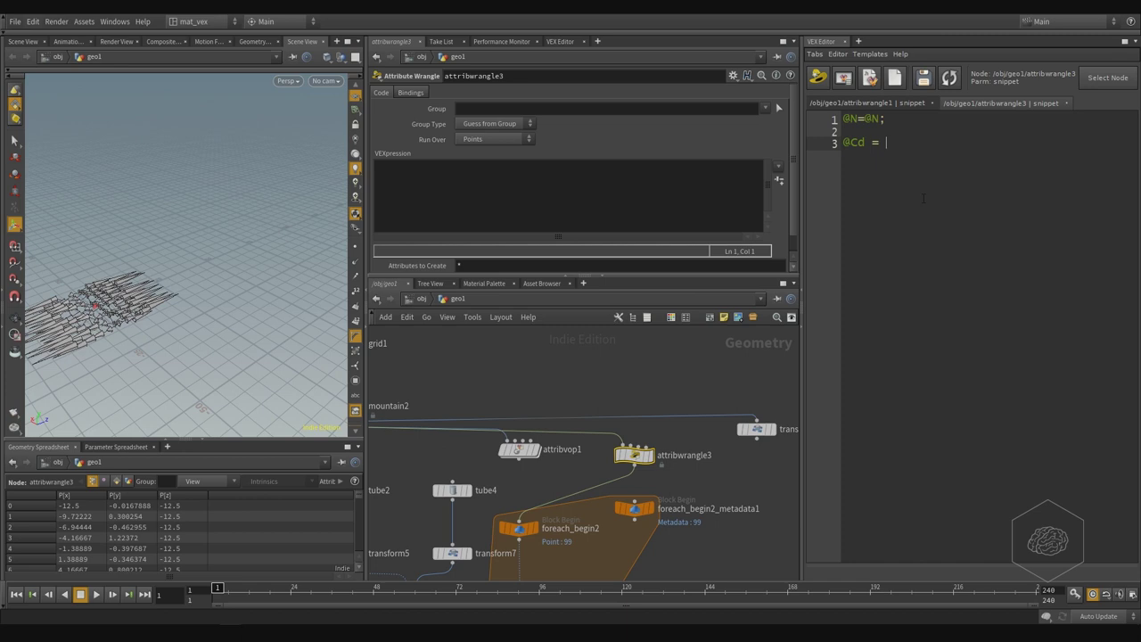
{"action": "type", "text": " set"}
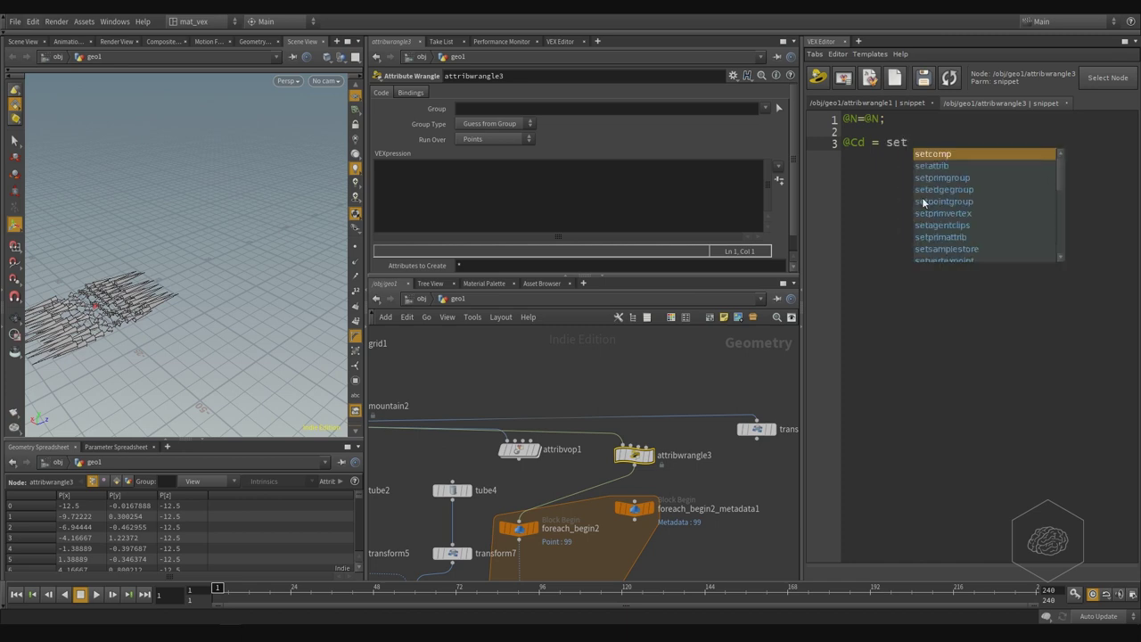
{"action": "type", "text": " ()"}
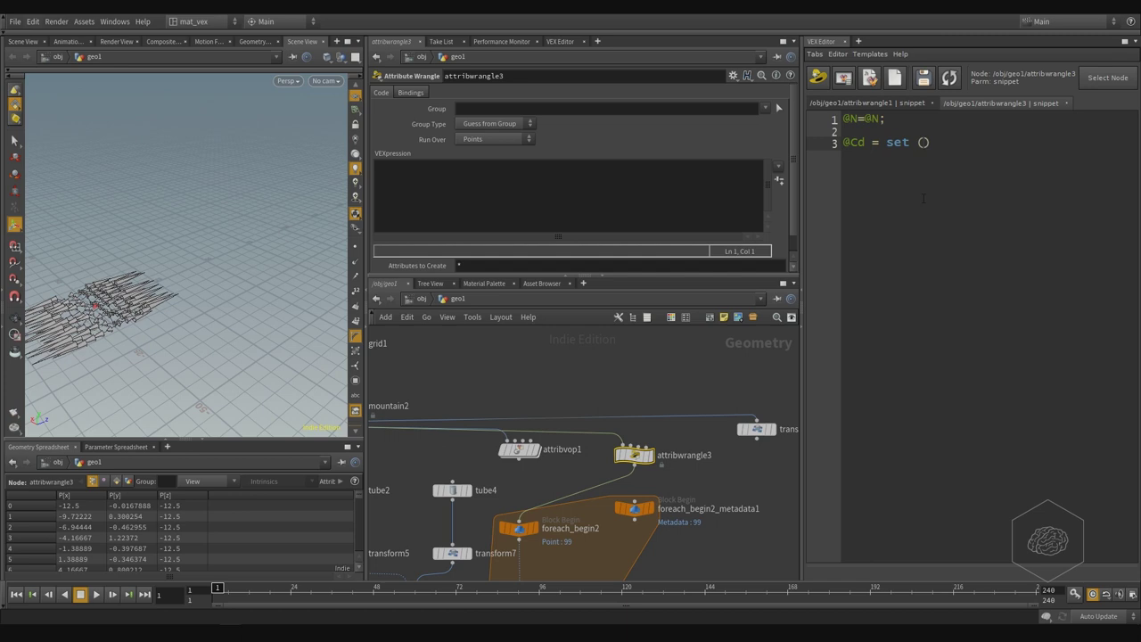
{"action": "type", "text": "random "}
{"action": "type", "text": "("}
{"action": "type", "text": "@"}
{"action": "type", "text": "ptnume"}
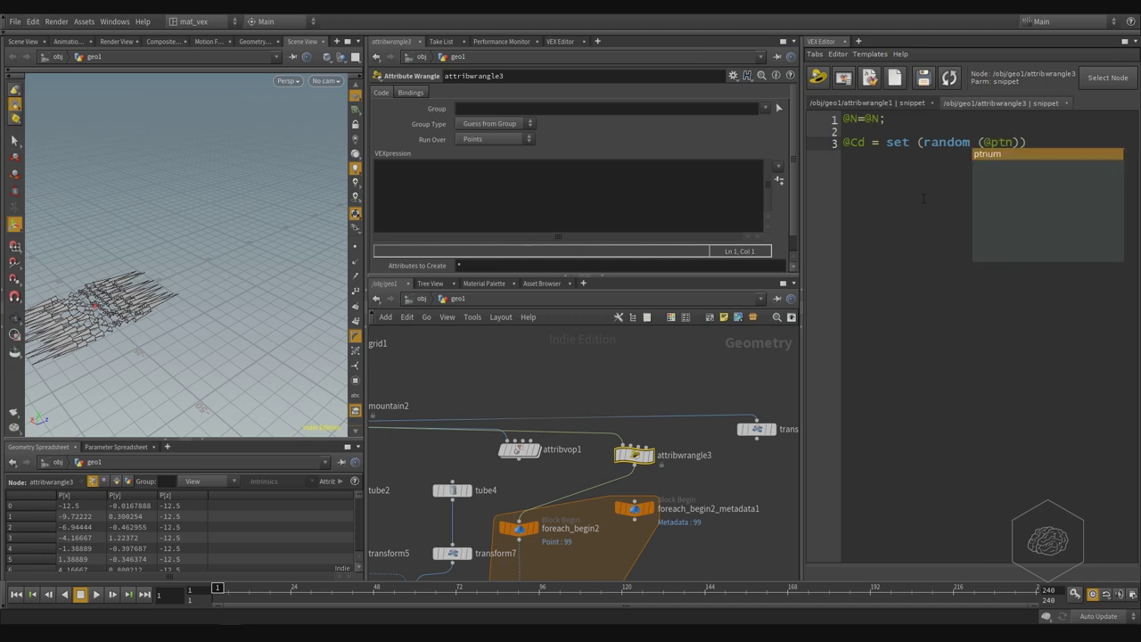
{"action": "key", "text": "BackSpace"}
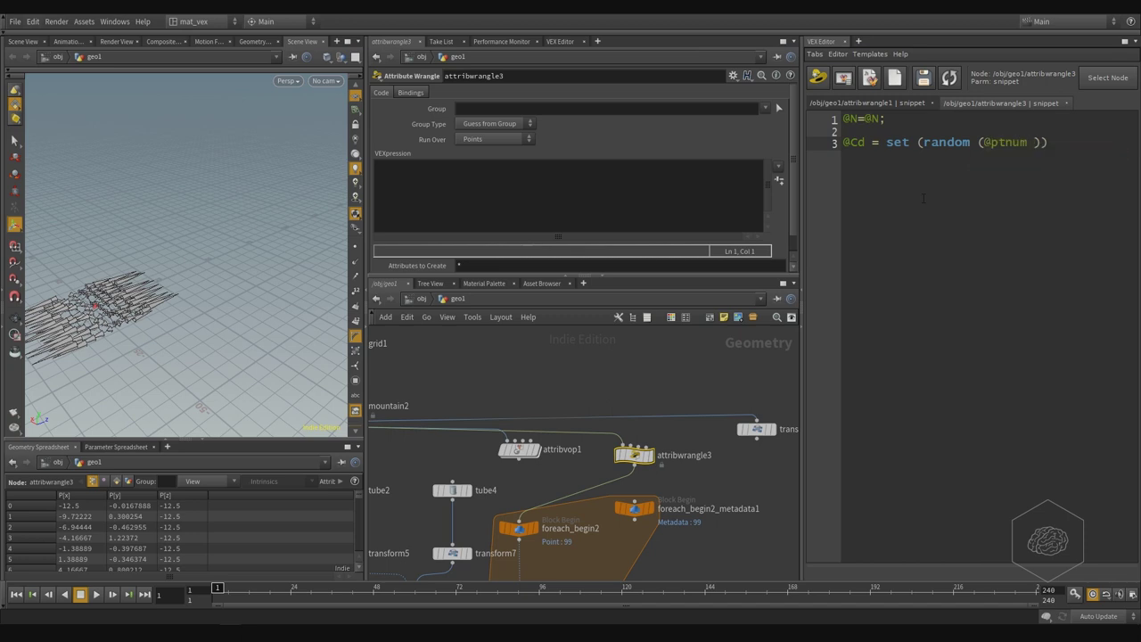
{"action": "key", "text": "BackSpace"}
{"action": "type", "text": ","}
{"action": "type", "text": "random "}
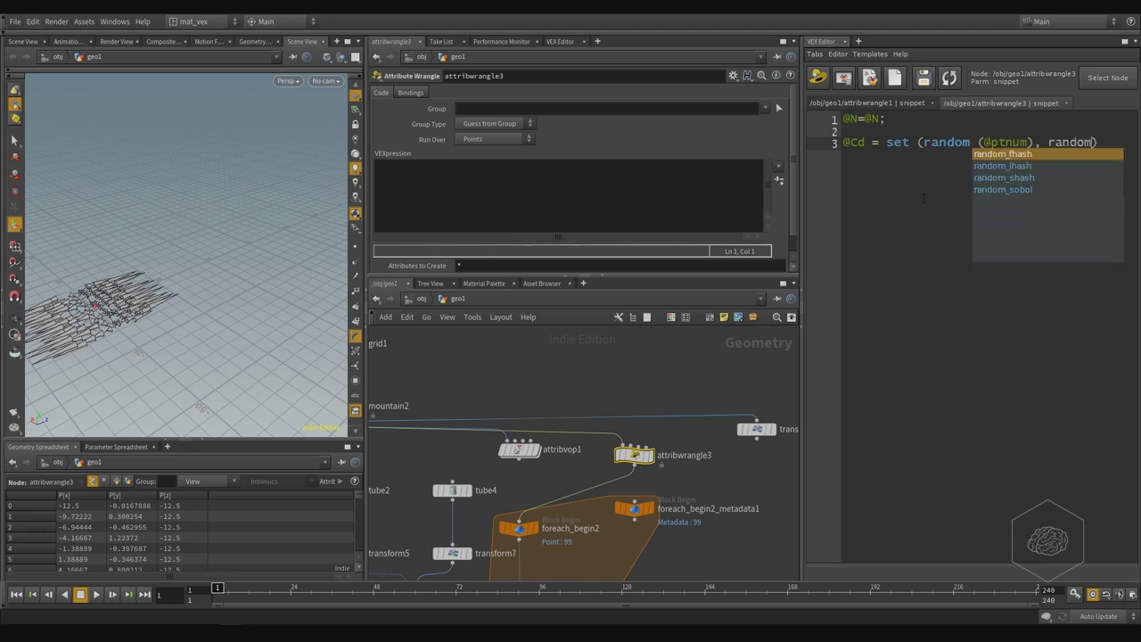
{"action": "type", "text": "(@ptnum), random("}
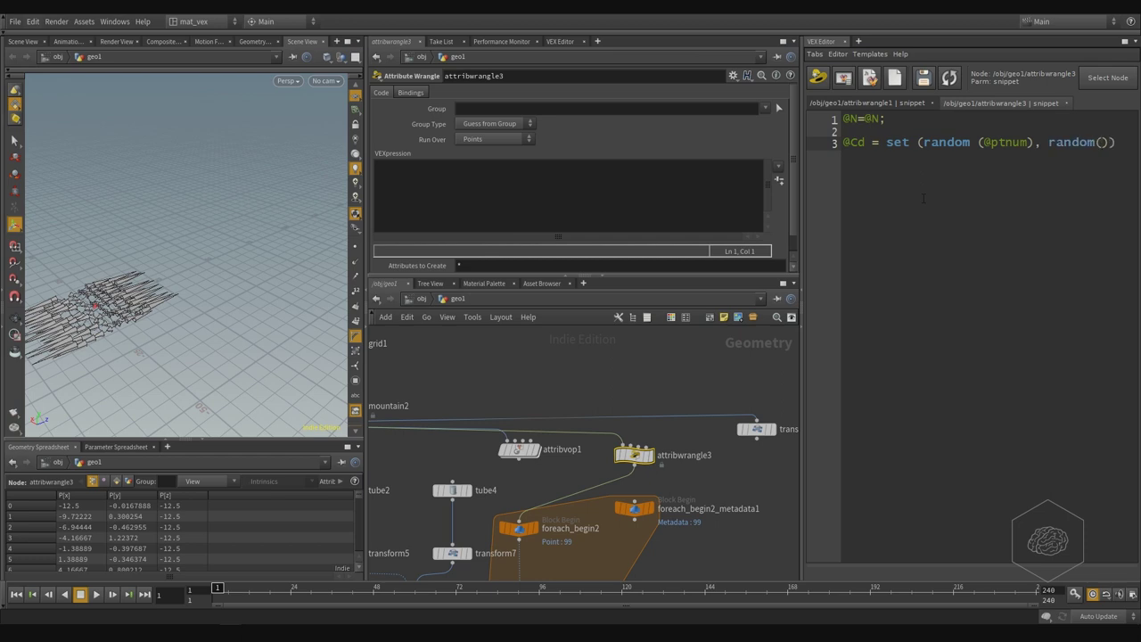
{"action": "type", "text": "@P"}
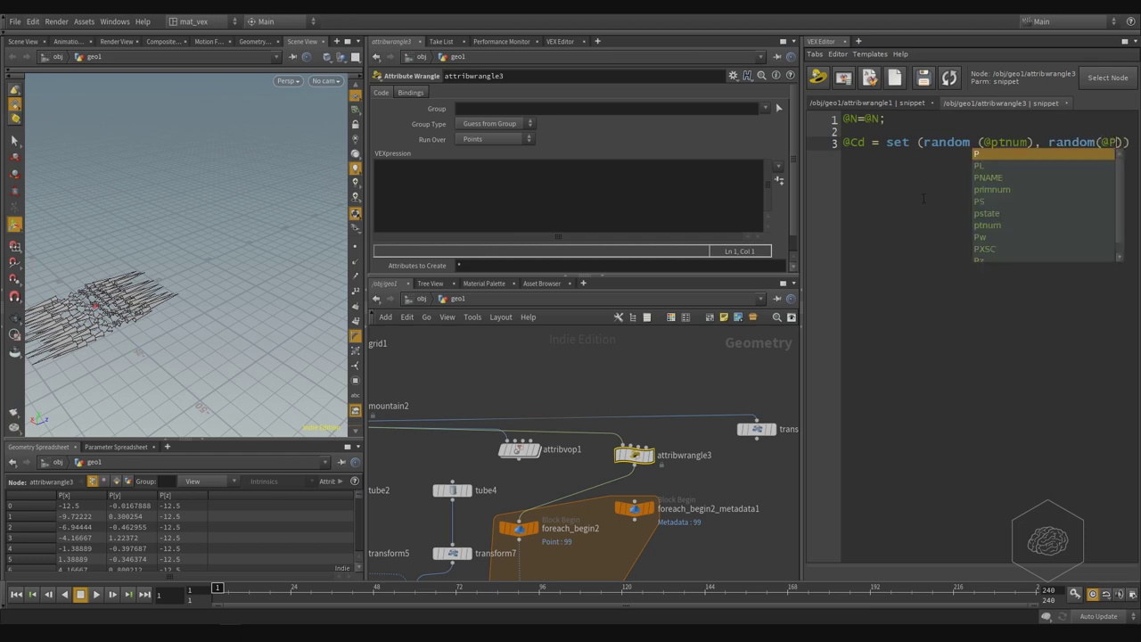
{"action": "type", "text": "."}
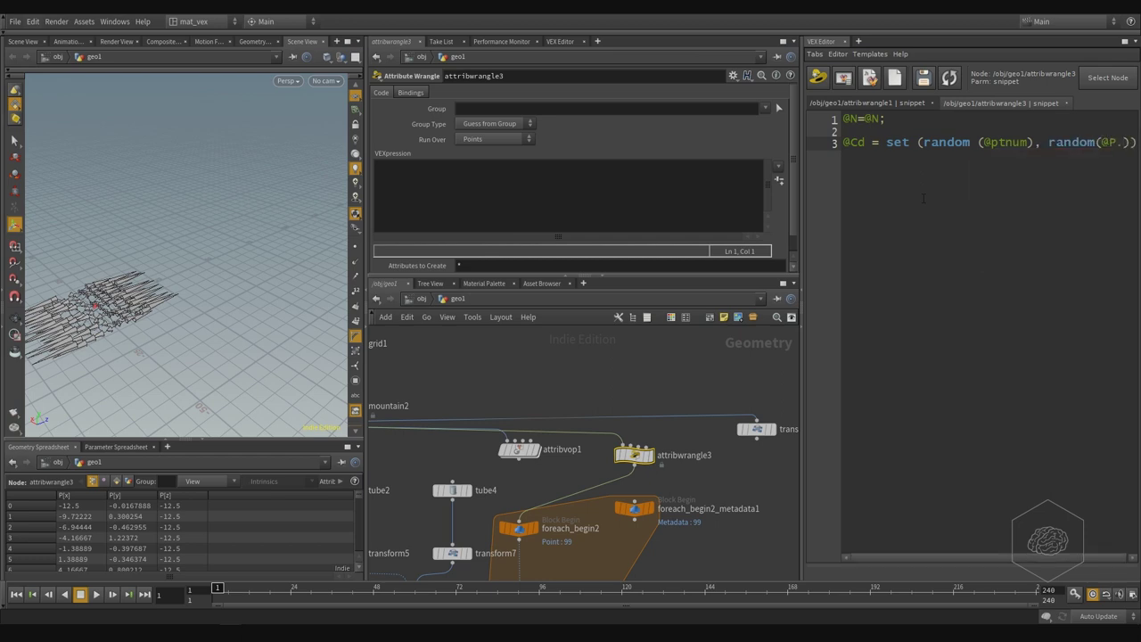
{"action": "type", "text": "y)"}
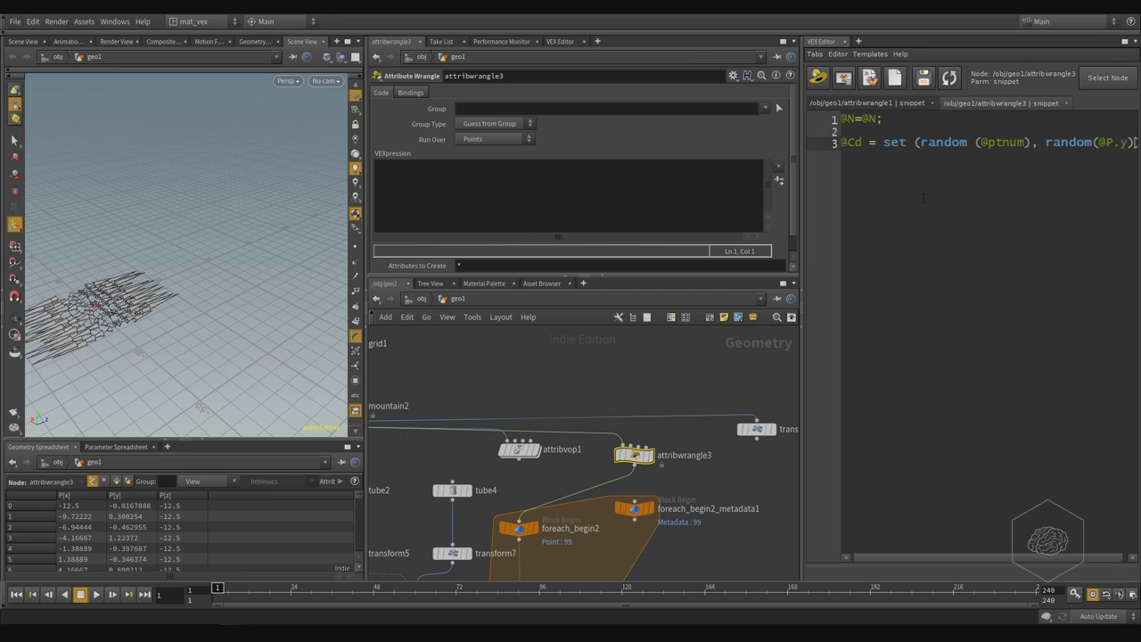
{"action": "type", "text": ", "}
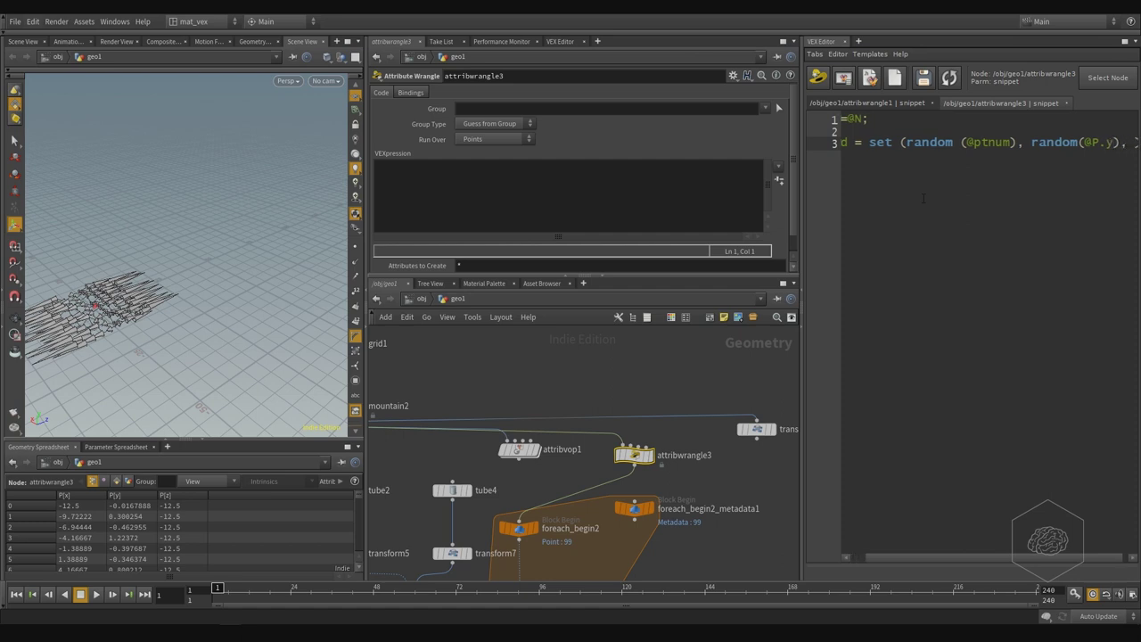
{"action": "type", "text": "0"}
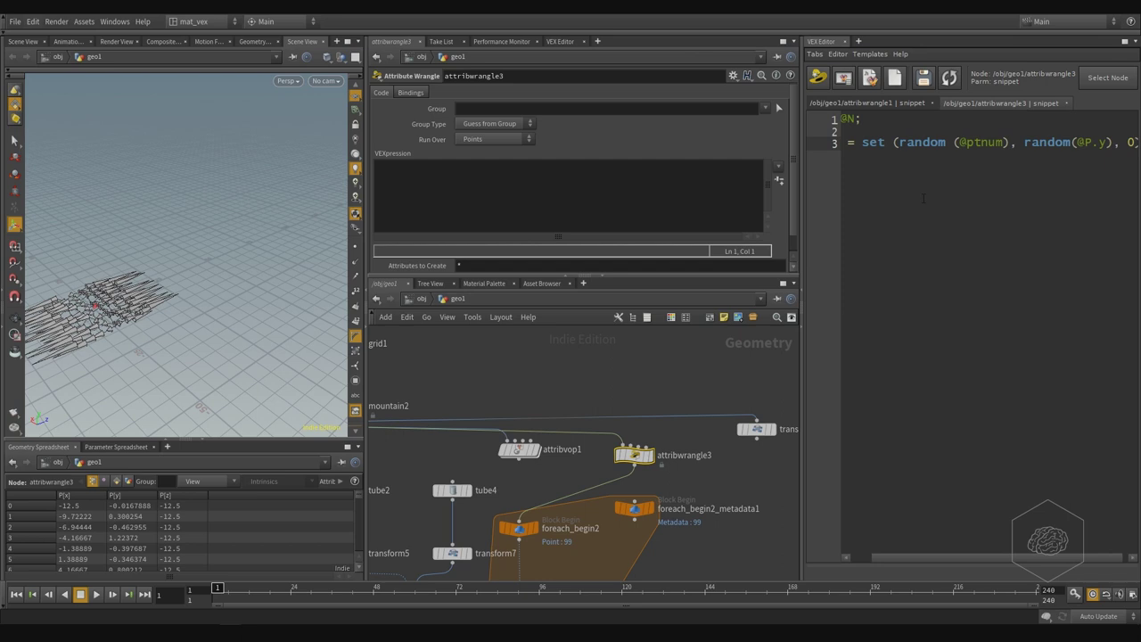
{"action": "type", "text": ");"}
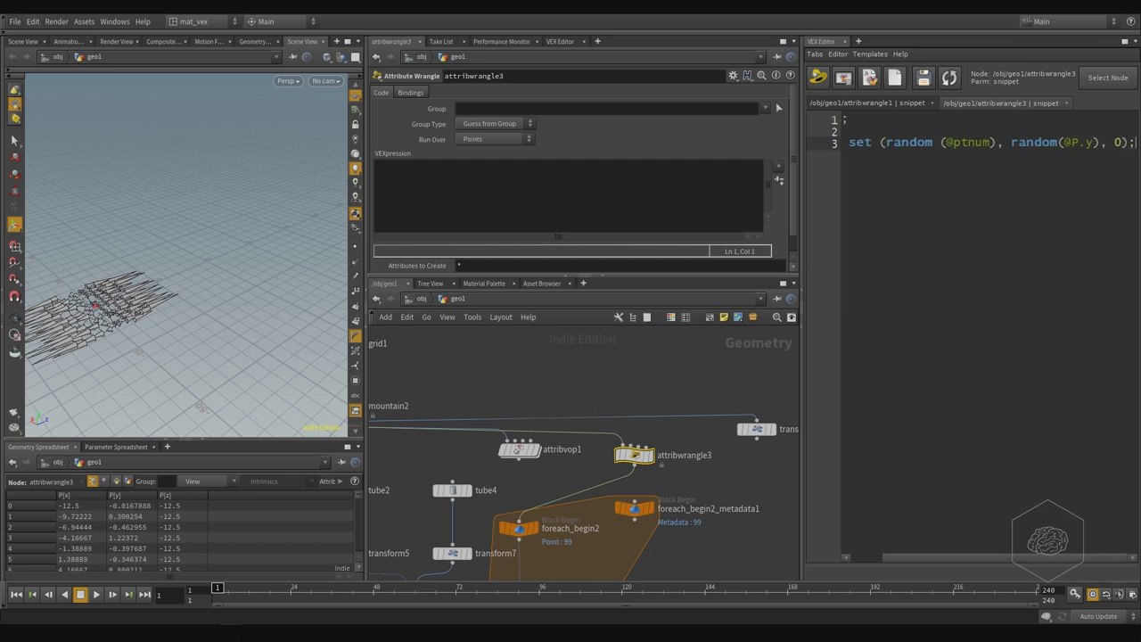
- Close the Houdini Console error and pull the VEX Editor code into attribwrangle3
{"action": "left_click_drag", "start_coordinate": [936, 453], "coordinate": [975, 449]}
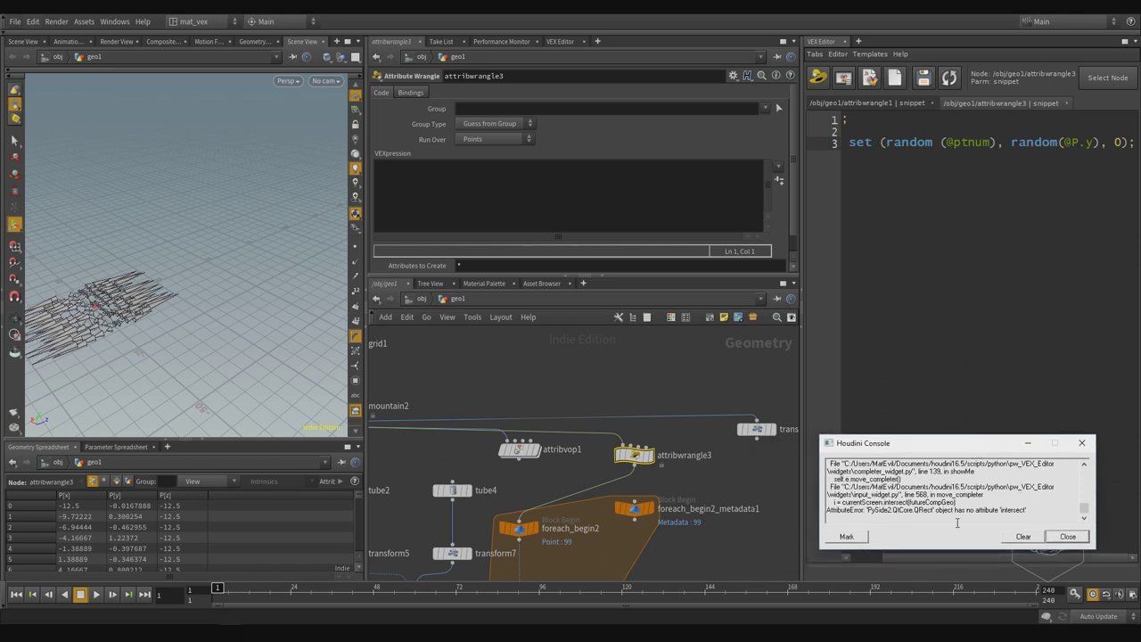
{"action": "left_click_drag", "start_coordinate": [967, 448], "coordinate": [992, 425]}
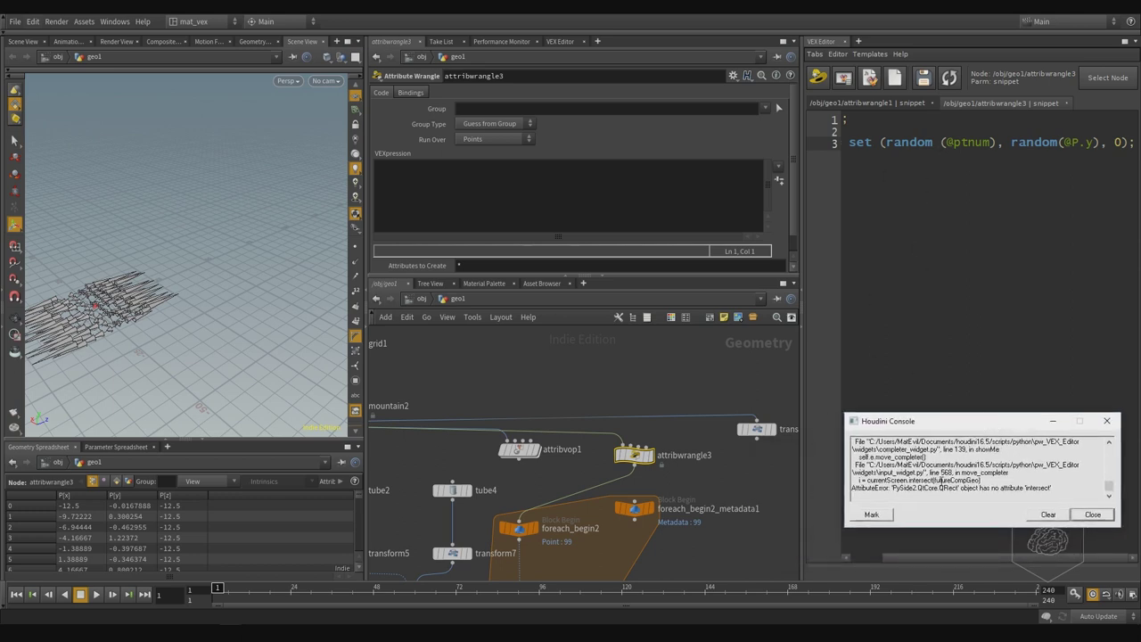
{"action": "left_click", "coordinate": [1094, 515]}
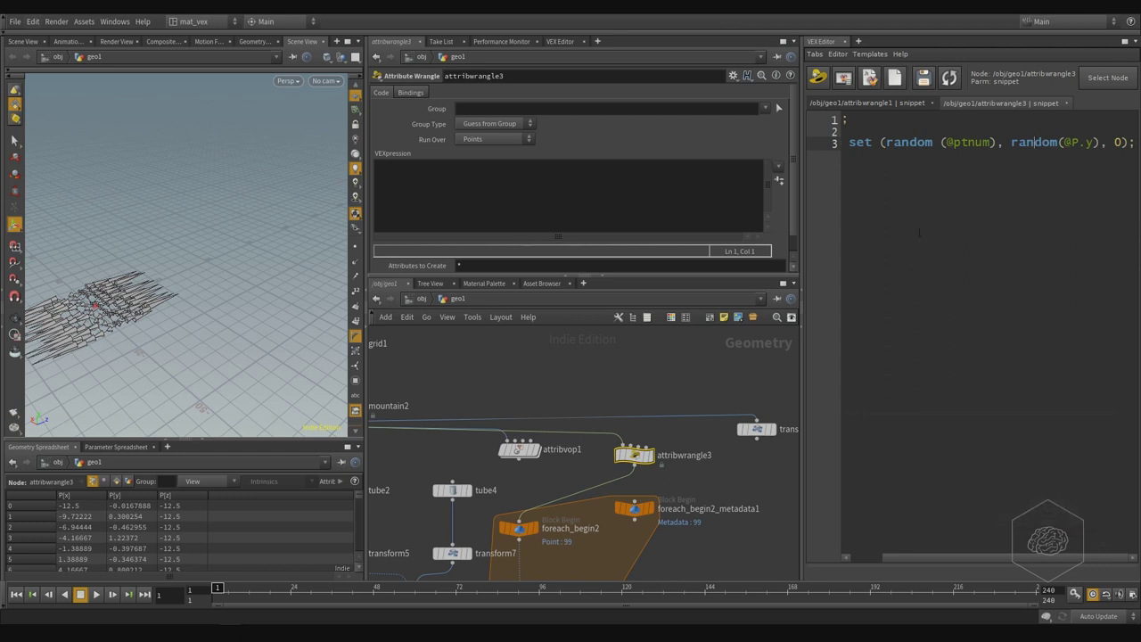
{"action": "left_click", "coordinate": [395, 173]}
{"action": "key", "text": "Return"}
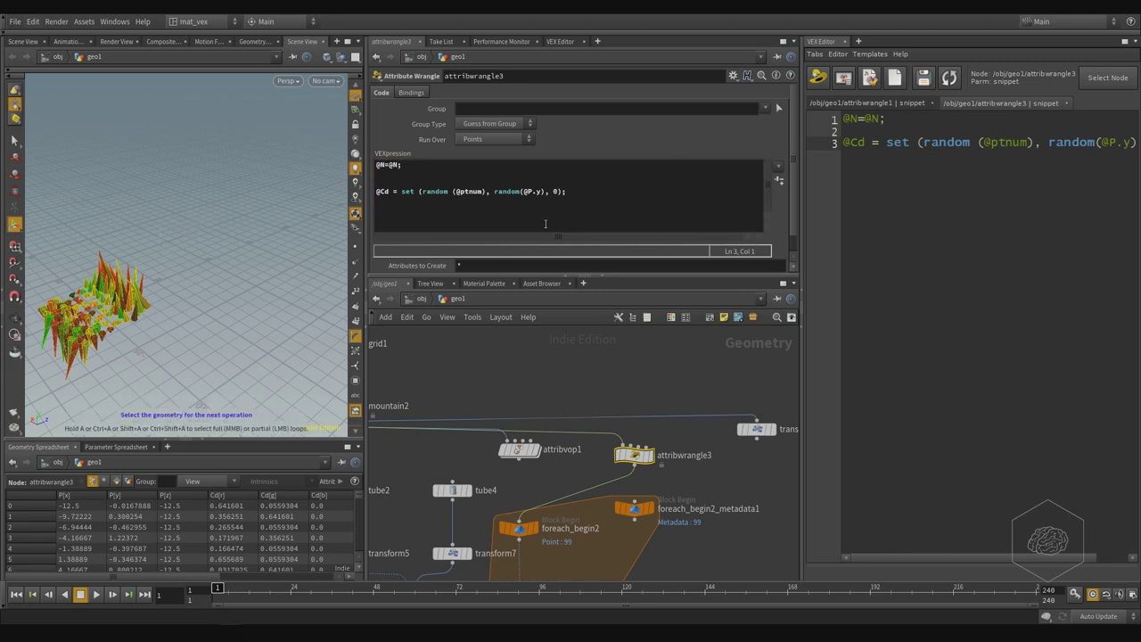
{"action": "left_click", "coordinate": [556, 191]}
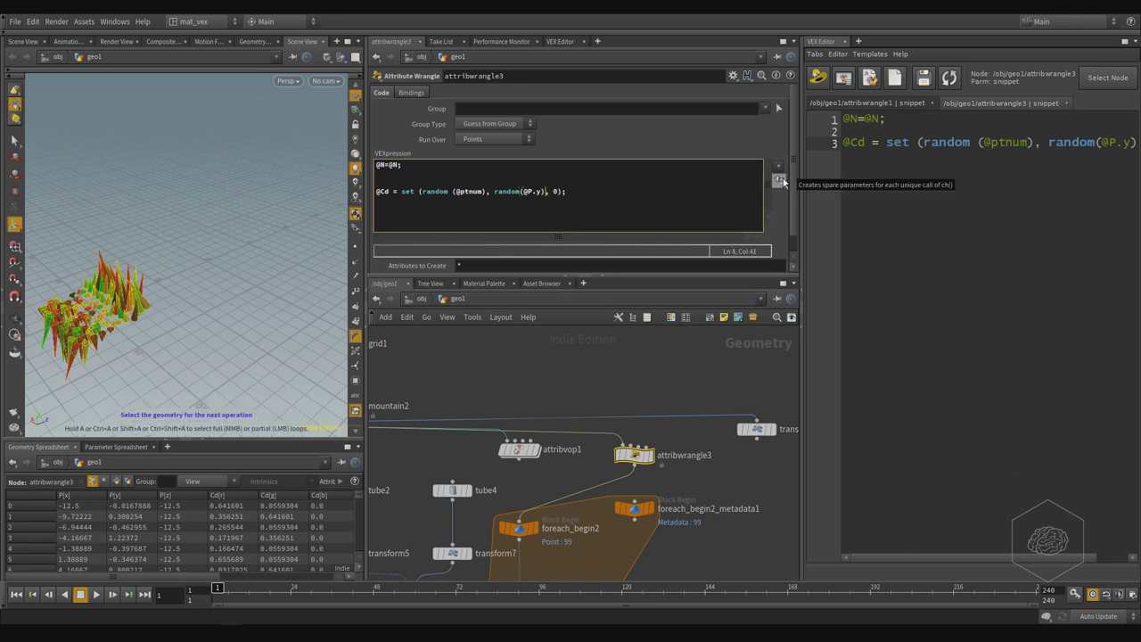
{"action": "key", "text": "shift+Left"}
{"action": "key", "text": "shift+Left"}
{"action": "key", "text": "shift+Left"}
{"action": "key", "text": "shift+Left"}
{"action": "key", "text": "shift+Left"}
{"action": "key", "text": "shift+Left"}
{"action": "key", "text": "shift+Left"}
{"action": "key", "text": "shift+Left"}
{"action": "key", "text": "shift+Left"}
{"action": "key", "text": "shift+Left"}
{"action": "key", "text": "shift+Left"}
{"action": "key", "text": "Left"}
{"action": "type", "text": "0,"}
{"action": "key", "text": "Right"}
{"action": "key", "text": "shift+End"}
{"action": "type", "text": ");"}
{"action": "key", "text": "End"}
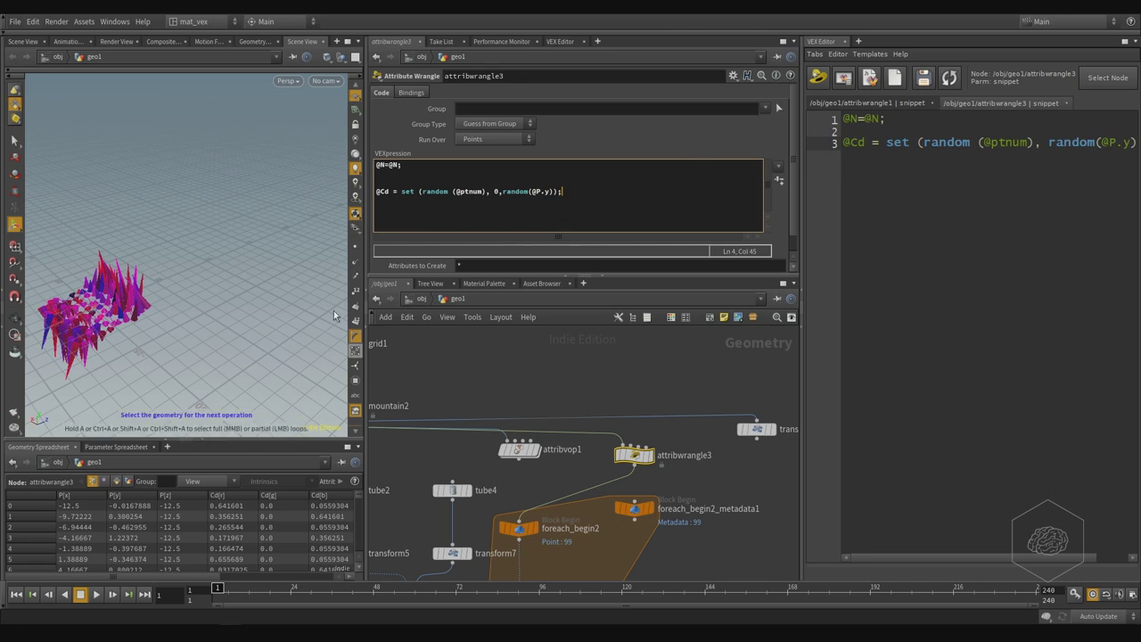
- Tumble and zoom the viewport in on the magenta and purple cones
{"action": "key", "text": "Escape"}
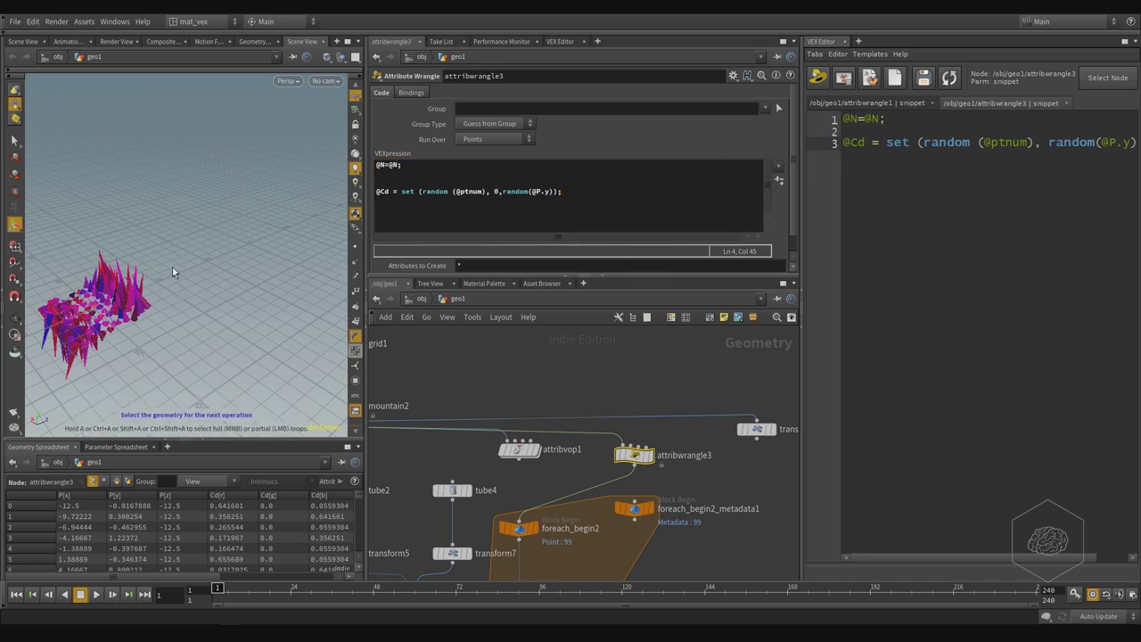
{"action": "left_click_drag", "start_coordinate": [173, 273], "coordinate": [230, 226]}
{"action": "scroll", "coordinate": [230, 147], "scroll_direction": "up", "scroll_amount": 10}
{"action": "key", "text": "s"}
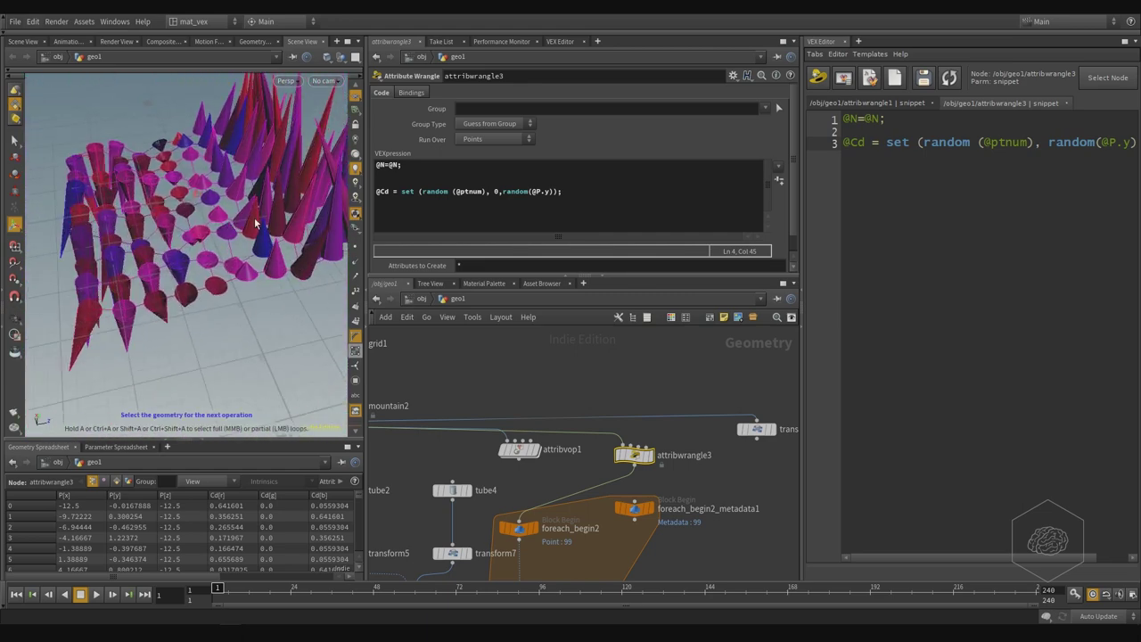
{"action": "key", "text": "Escape"}
{"action": "key", "text": "s"}
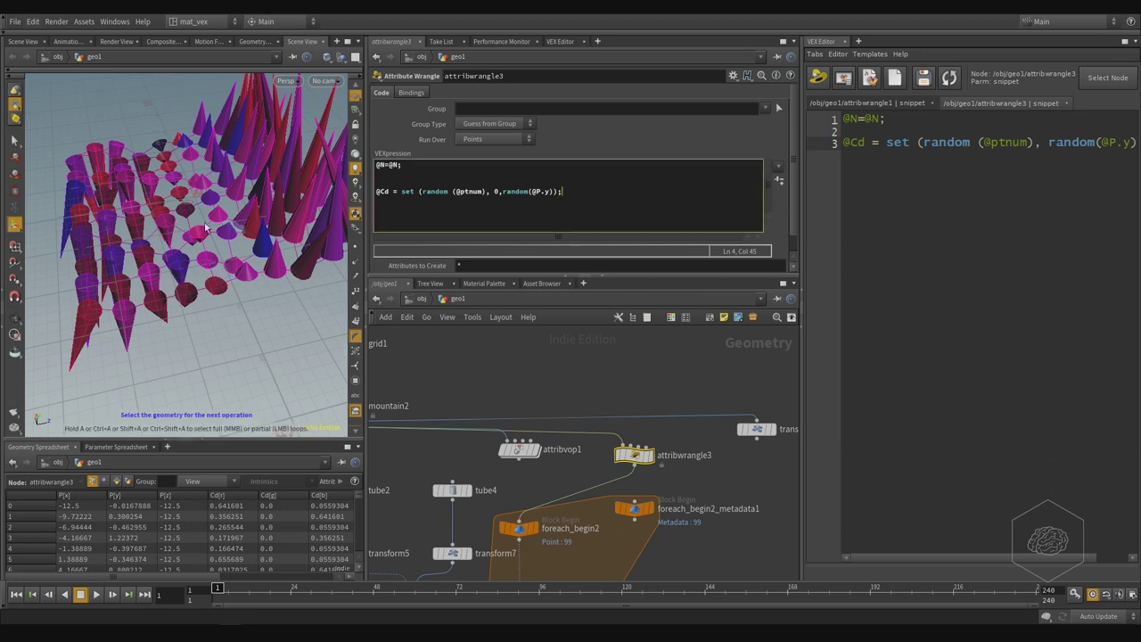